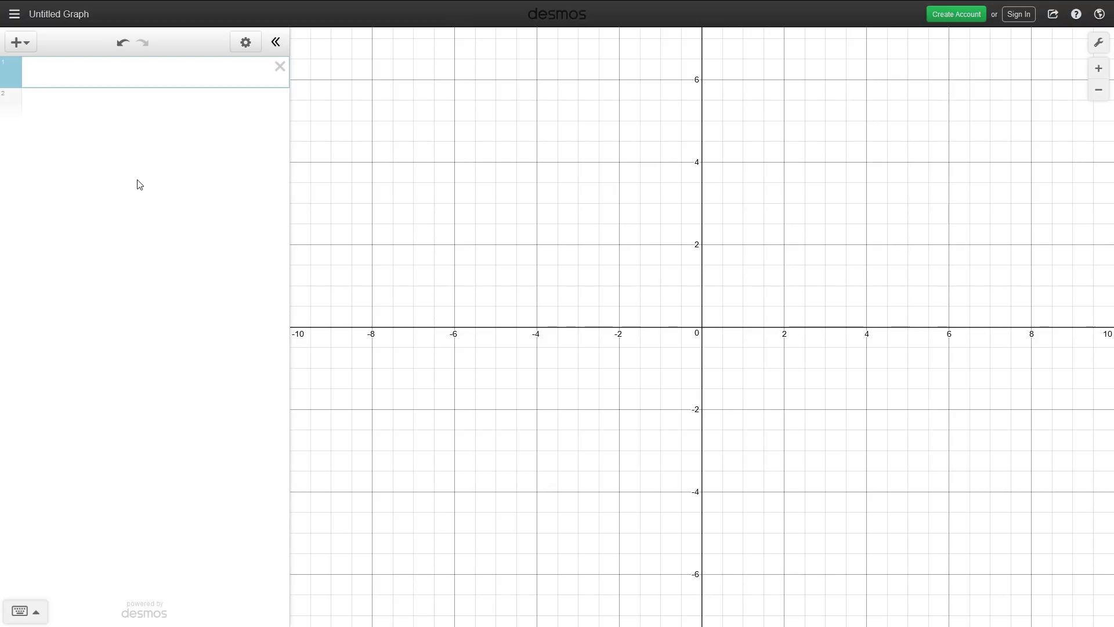
Plot y = sin(x) and try multiplying x by 5, 8 and 10 inside the sine
{"action": "type", "text": "sin(x)"}
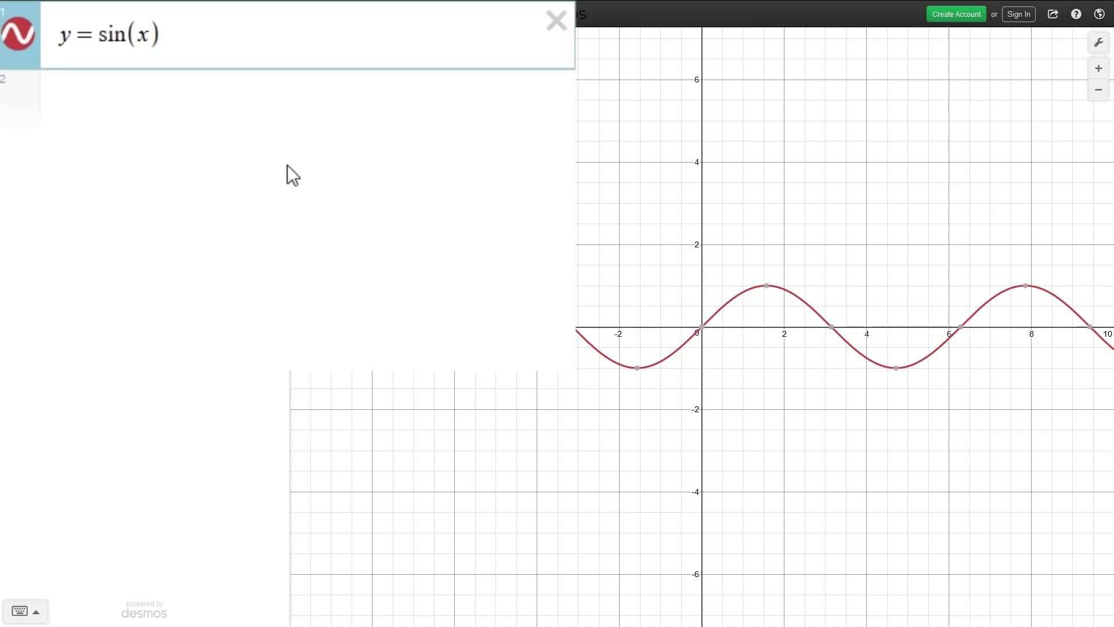
{"action": "type", "text": "*5"}
{"action": "key", "text": "BackSpace"}
{"action": "type", "text": "8"}
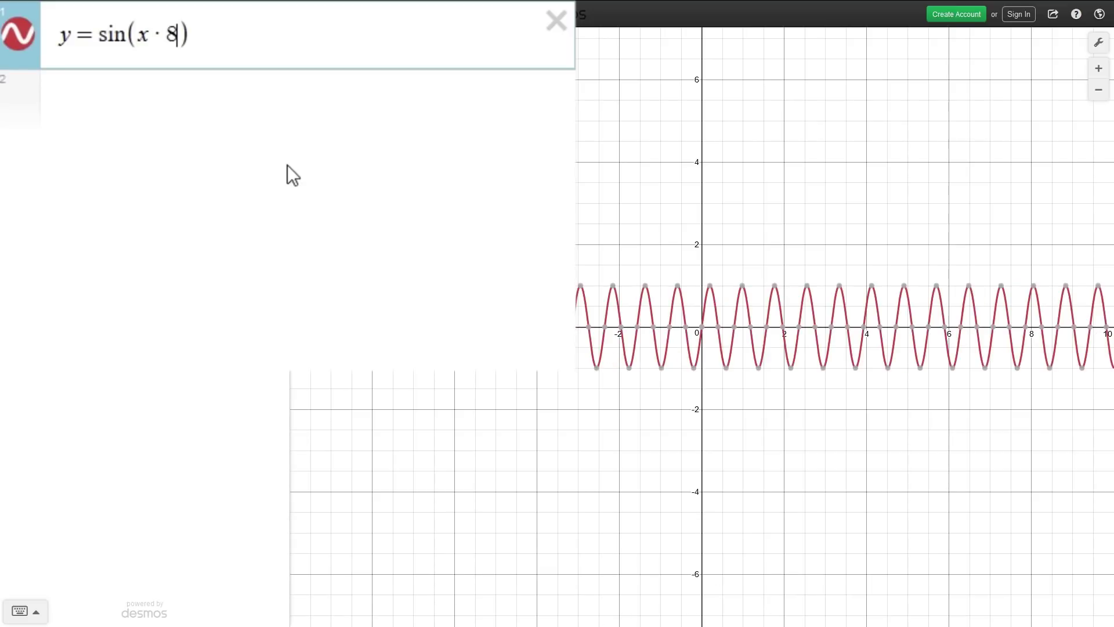
{"action": "key", "text": "BackSpace"}
{"action": "type", "text": "10"}
{"action": "key", "text": "BackSpace"}
{"action": "key", "text": "BackSpace"}
{"action": "key", "text": "BackSpace"}
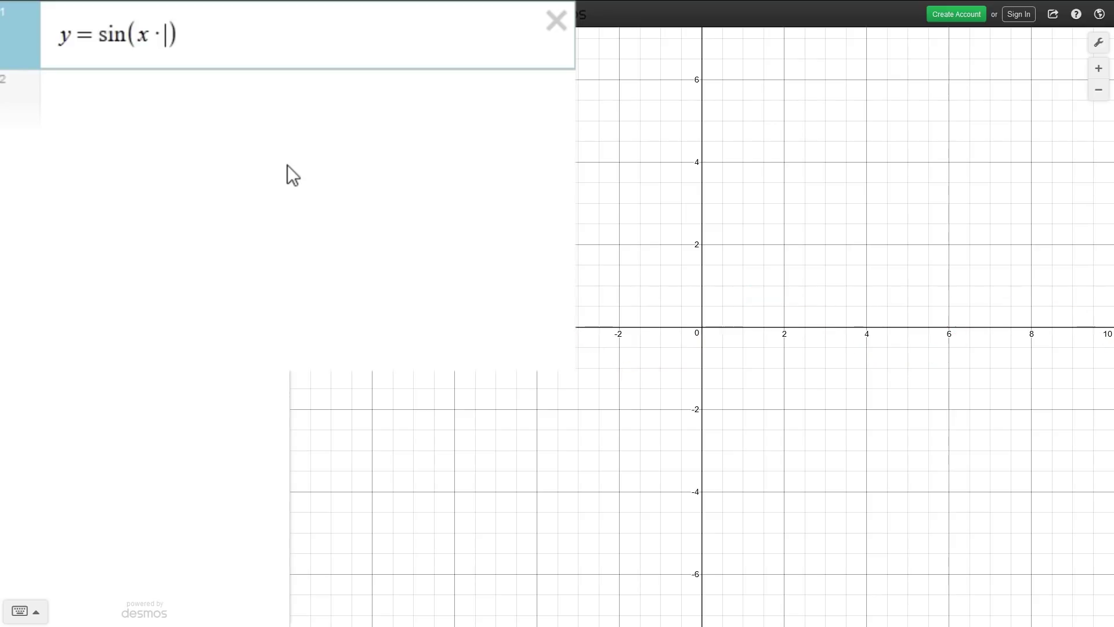
Try adding 5 and 10 to x inside the sine
{"action": "type", "text": "+5"}
{"action": "key", "text": "BackSpace"}
{"action": "type", "text": "10"}
{"action": "key", "text": "BackSpace"}
{"action": "key", "text": "BackSpace"}
{"action": "key", "text": "BackSpace"}
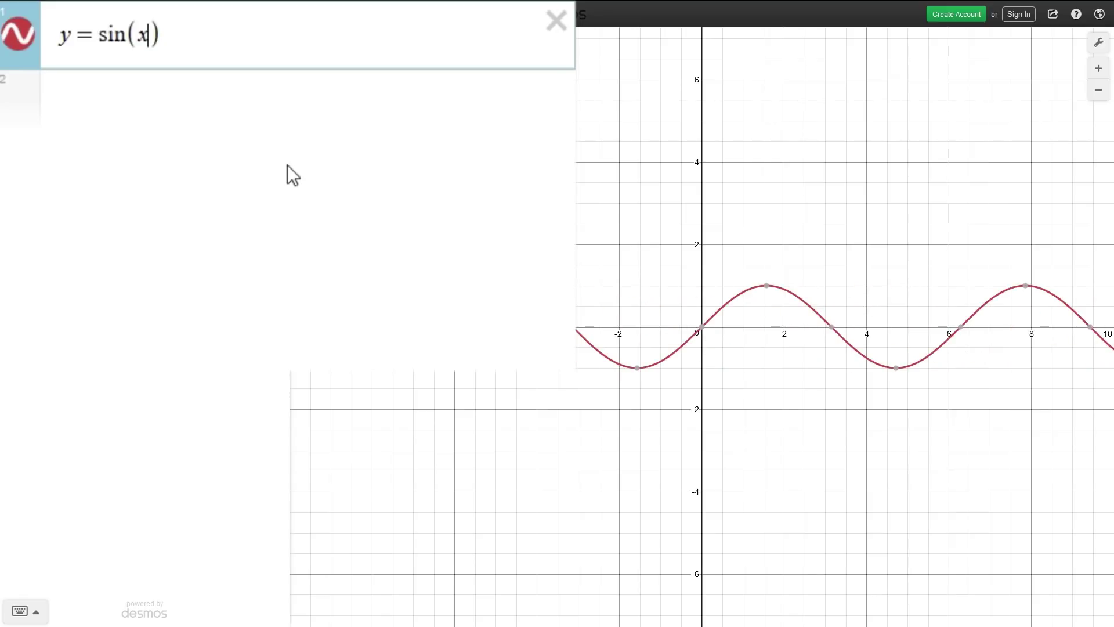
Try multiplying the whole sine by 5 and 0.2
{"action": "key", "text": "Right"}
{"action": "type", "text": "*5"}
{"action": "key", "text": "BackSpace"}
{"action": "type", "text": "0.2"}
{"action": "key", "text": "BackSpace"}
{"action": "key", "text": "BackSpace"}
{"action": "key", "text": "BackSpace"}
{"action": "key", "text": "BackSpace"}
Rewrite the function with frequency, shift and height variables as sin(f*x+s)*h
{"action": "key", "text": "Left"}
{"action": "key", "text": "Left"}
{"action": "type", "text": "f*"}
{"action": "key", "text": "Right"}
{"action": "type", "text": "+s"}
{"action": "key", "text": "Right"}
{"action": "type", "text": "*h"}
{"action": "left_click", "coordinate": [249, 76]}
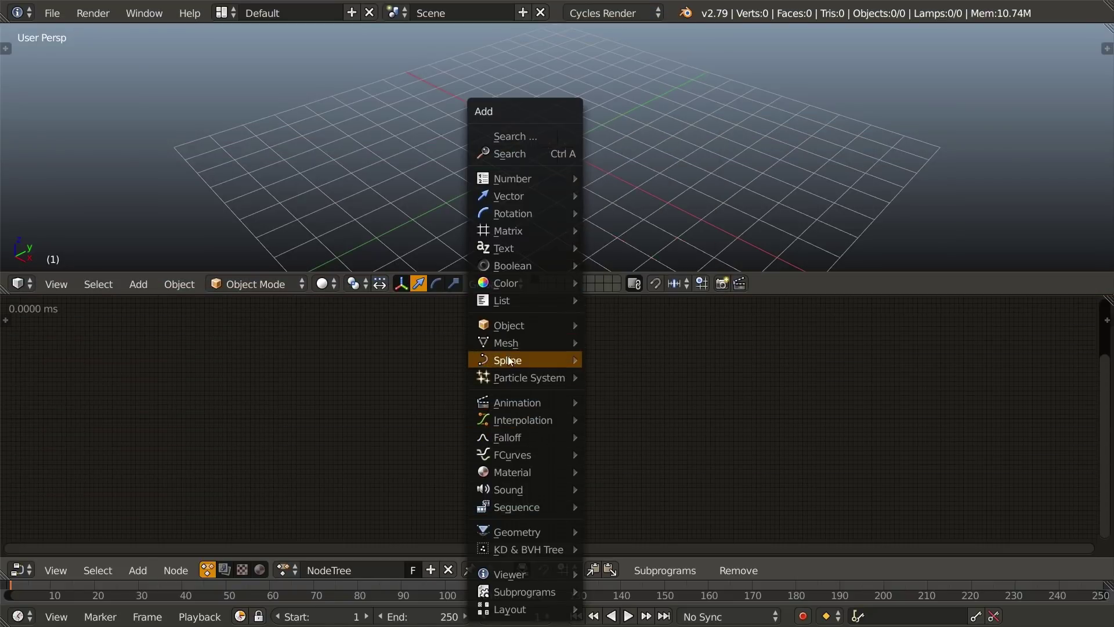
Switch to Blender and add a Line Mesh generator node with 10 steps to the node tree
{"action": "mouse_move", "coordinate": [506, 342]}
{"action": "mouse_move", "coordinate": [659, 171]}
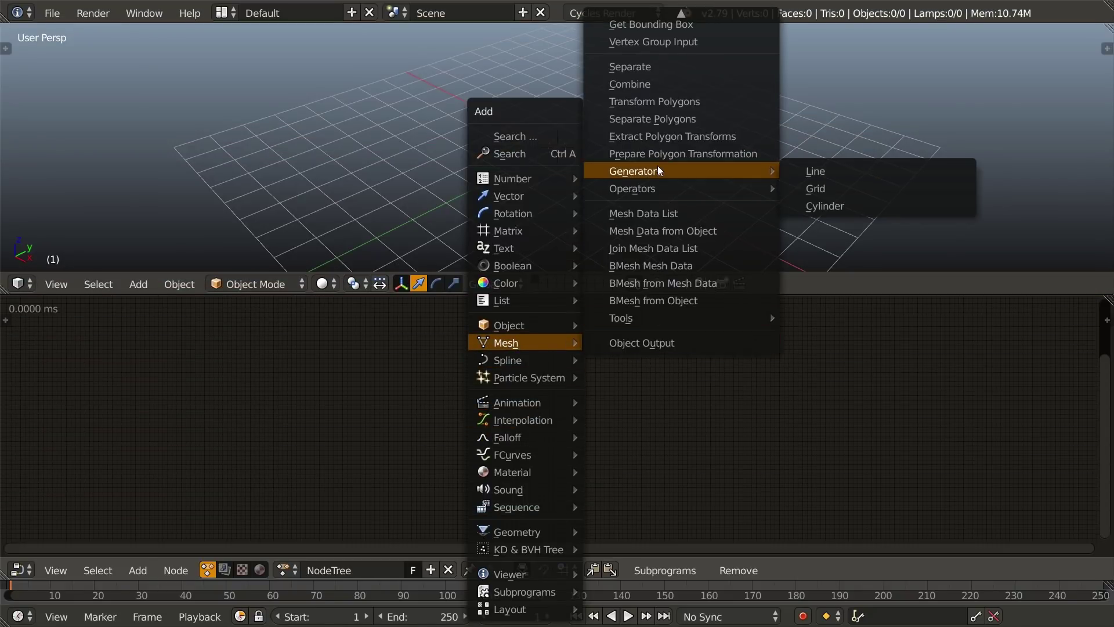
{"action": "left_click", "coordinate": [815, 171]}
{"action": "left_click", "coordinate": [200, 378]}
{"action": "left_click", "coordinate": [199, 377]}
{"action": "type", "text": "10"}
{"action": "key", "text": "Return"}
{"action": "middle_click_drag", "start_coordinate": [300, 405], "coordinate": [336, 423]}
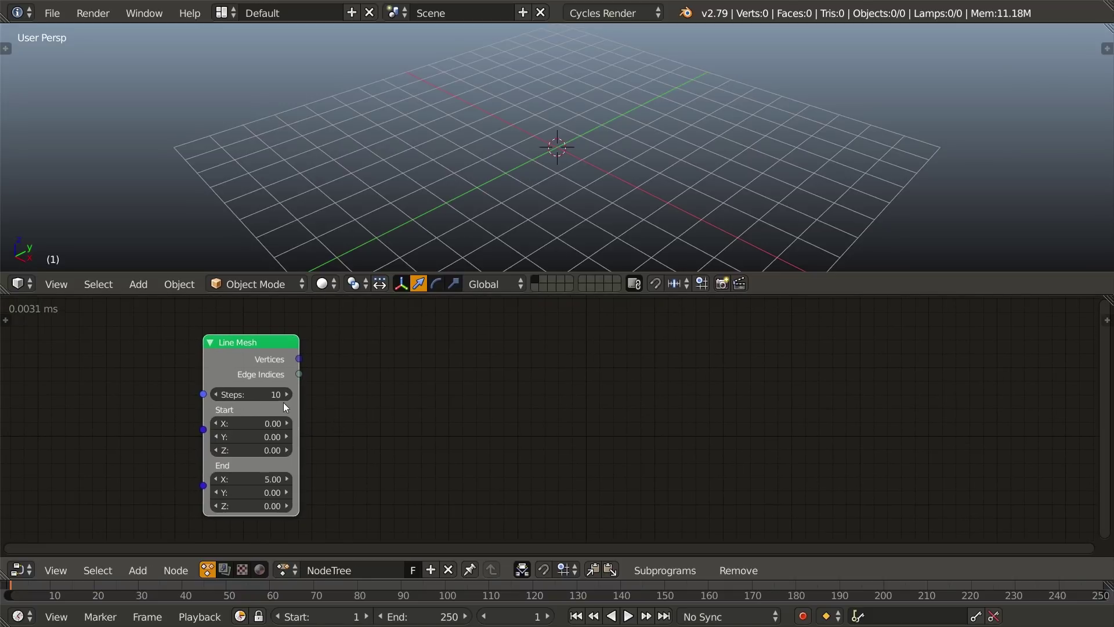
Add a 3D Viewer node and feed the Line Mesh vertices into its data input
{"action": "key", "text": "shift+a"}
{"action": "mouse_move", "coordinate": [413, 574]}
{"action": "left_click", "coordinate": [530, 522]}
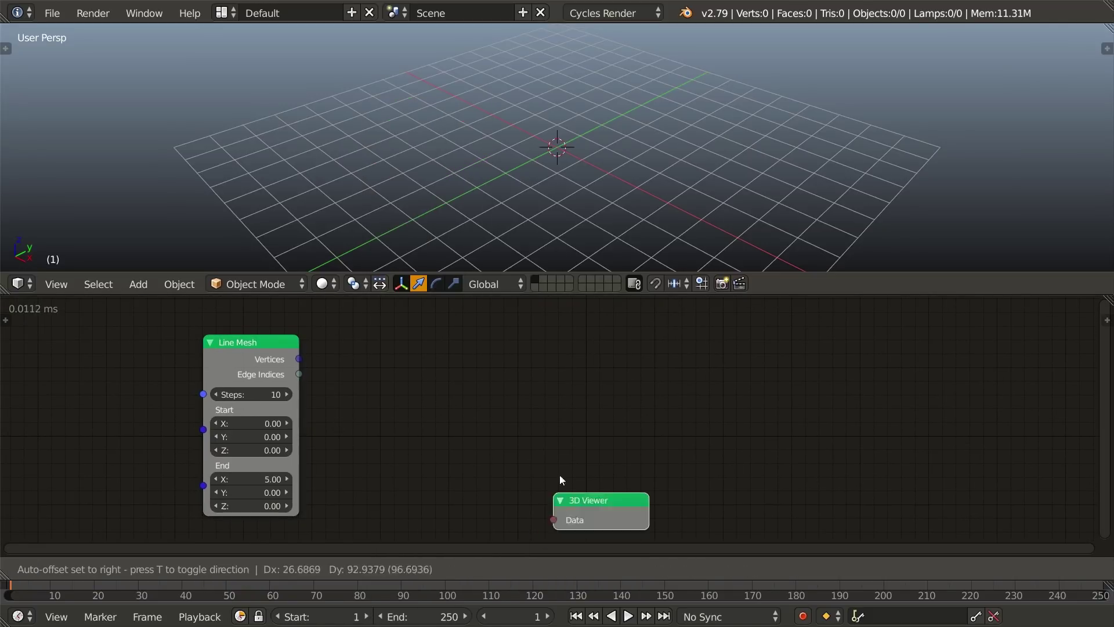
{"action": "left_click", "coordinate": [593, 366]}
{"action": "left_click_drag", "start_coordinate": [299, 359], "coordinate": [582, 381]}
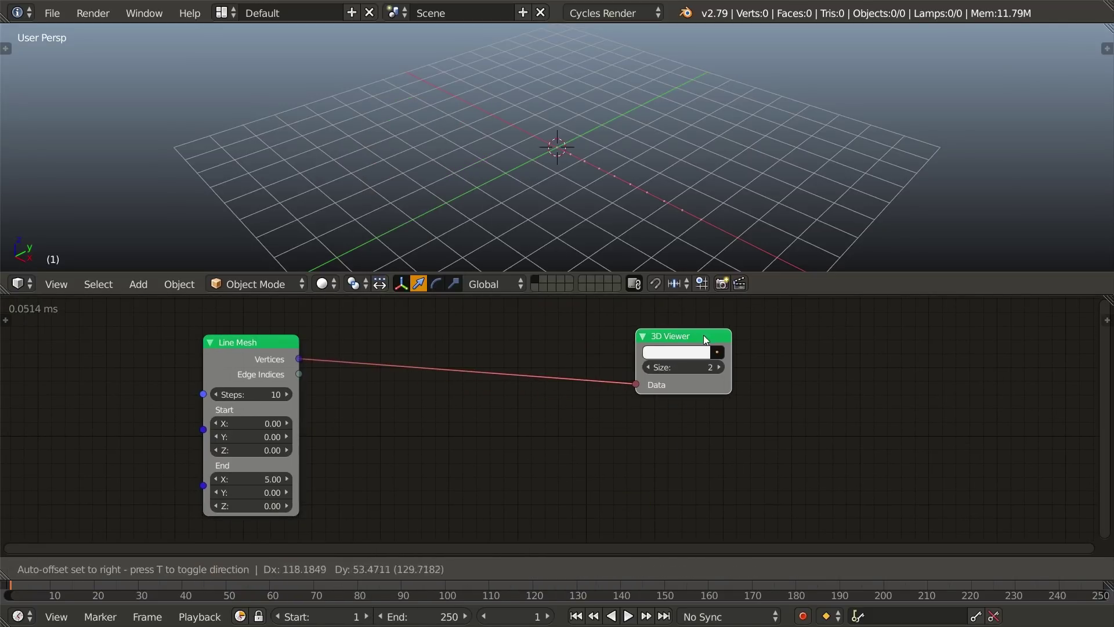
Set the 3D Viewer's point size to 20 and move the node farther from the Line Mesh
{"action": "type", "text": "20"}
{"action": "key", "text": "Return"}
{"action": "middle_click_drag", "start_coordinate": [694, 214], "coordinate": [632, 209]}
{"action": "scroll", "coordinate": [673, 192], "scroll_direction": "up", "scroll_amount": 6}
{"action": "middle_click_drag", "start_coordinate": [716, 182], "coordinate": [709, 187], "text": "shift"}
{"action": "left_click_drag", "start_coordinate": [683, 387], "coordinate": [797, 364]}
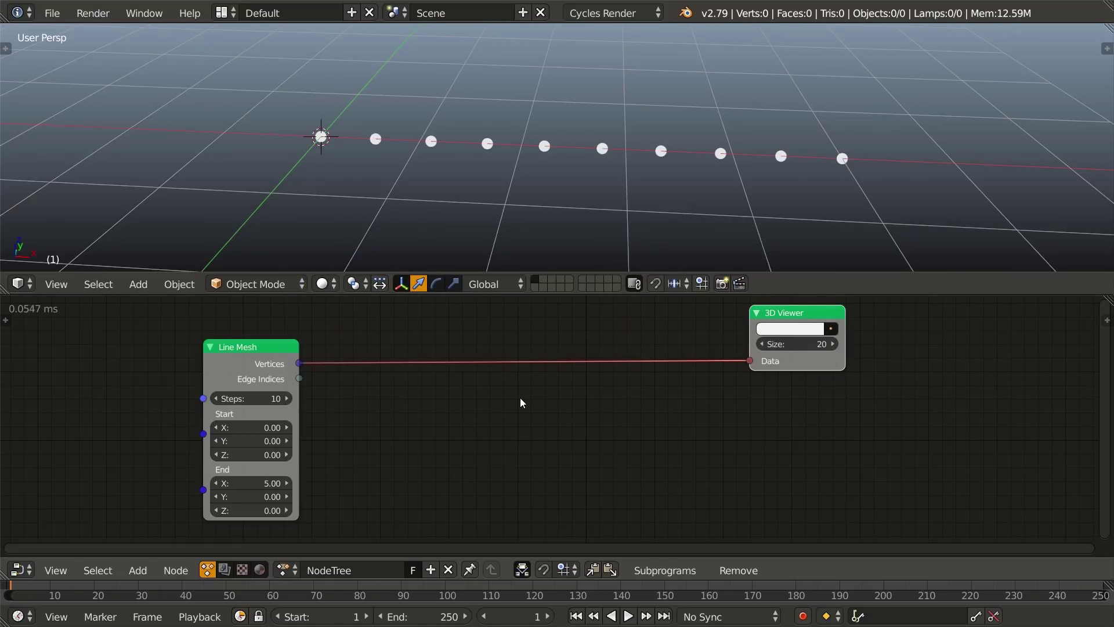
Insert a Separate Vector node into the link between the Line Mesh and the 3D Viewer
{"action": "key", "text": "ctrl+a"}
{"action": "type", "text": "separa"}
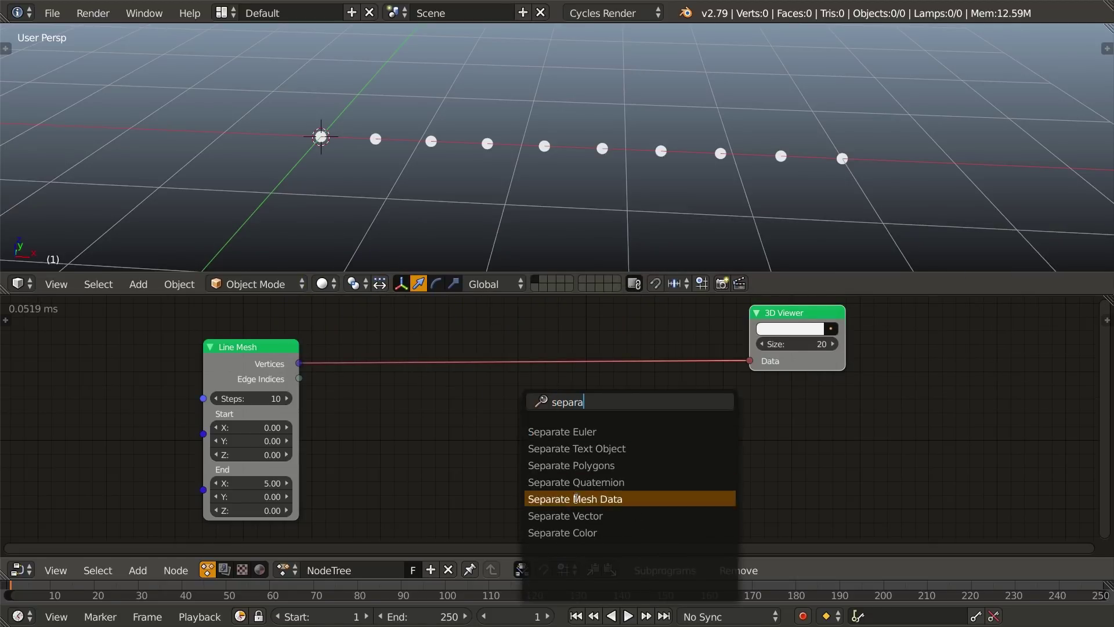
{"action": "left_click", "coordinate": [573, 508]}
{"action": "left_click", "coordinate": [421, 392]}
Insert a Combine Vector node before the 3D Viewer and link the separated Y to its Y input
{"action": "key", "text": "ctrl+a"}
{"action": "type", "text": "combine ve"}
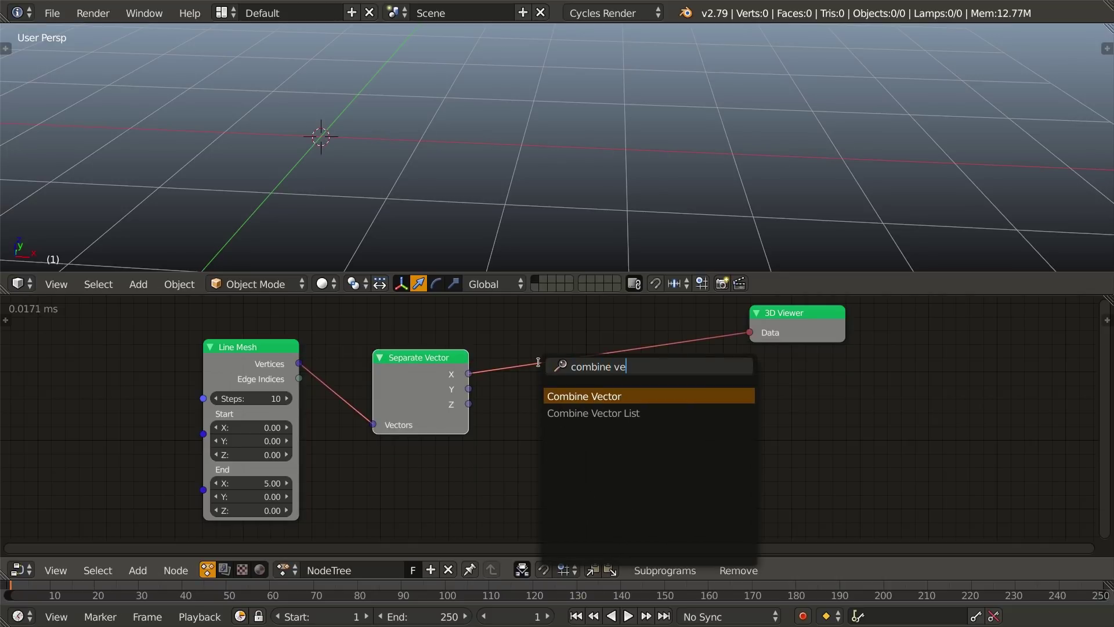
{"action": "left_click", "coordinate": [575, 391]}
{"action": "left_click", "coordinate": [556, 349]}
{"action": "scroll", "coordinate": [756, 309], "scroll_direction": "up", "scroll_amount": 2}
{"action": "left_click_drag", "start_coordinate": [607, 391], "coordinate": [656, 384]}
{"action": "left_click_drag", "start_coordinate": [420, 385], "coordinate": [572, 415]}
{"action": "key", "text": "Home"}
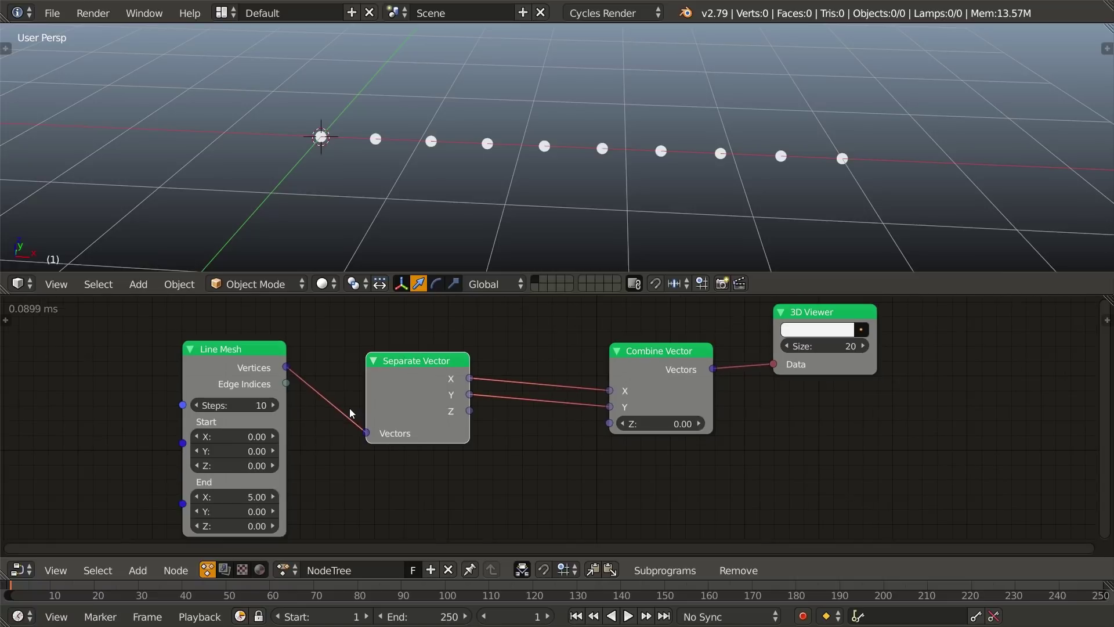
Move the Line Mesh and Separate Vector nodes horizontally away from the Combine Vector node to free up space
{"action": "key", "text": "a"}
{"action": "key", "text": "b"}
{"action": "left_click_drag", "start_coordinate": [181, 335], "coordinate": [455, 486]}
{"action": "key", "text": "g"}
{"action": "key", "text": "x"}
{"action": "left_click", "coordinate": [163, 477]}
{"action": "middle_click_drag", "start_coordinate": [298, 466], "coordinate": [404, 468]}
Add a Float Math node below the links and set its operation to Sin
{"action": "key", "text": "ctrl+a"}
{"action": "type", "text": "float ma"}
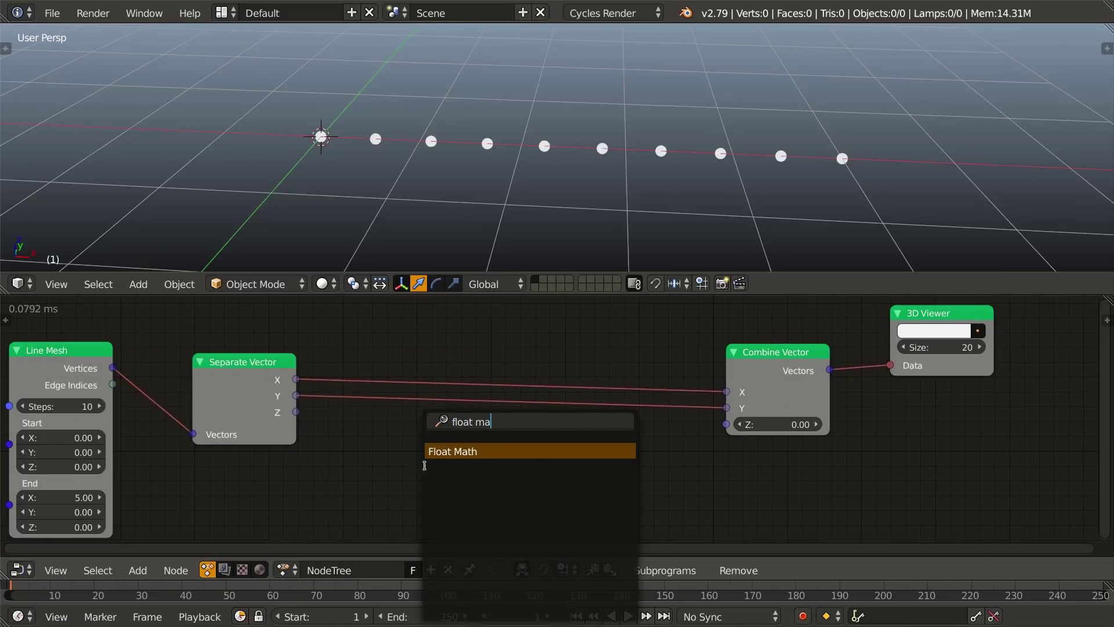
{"action": "key", "text": "Return"}
{"action": "left_click", "coordinate": [462, 442]}
{"action": "left_click", "coordinate": [528, 467]}
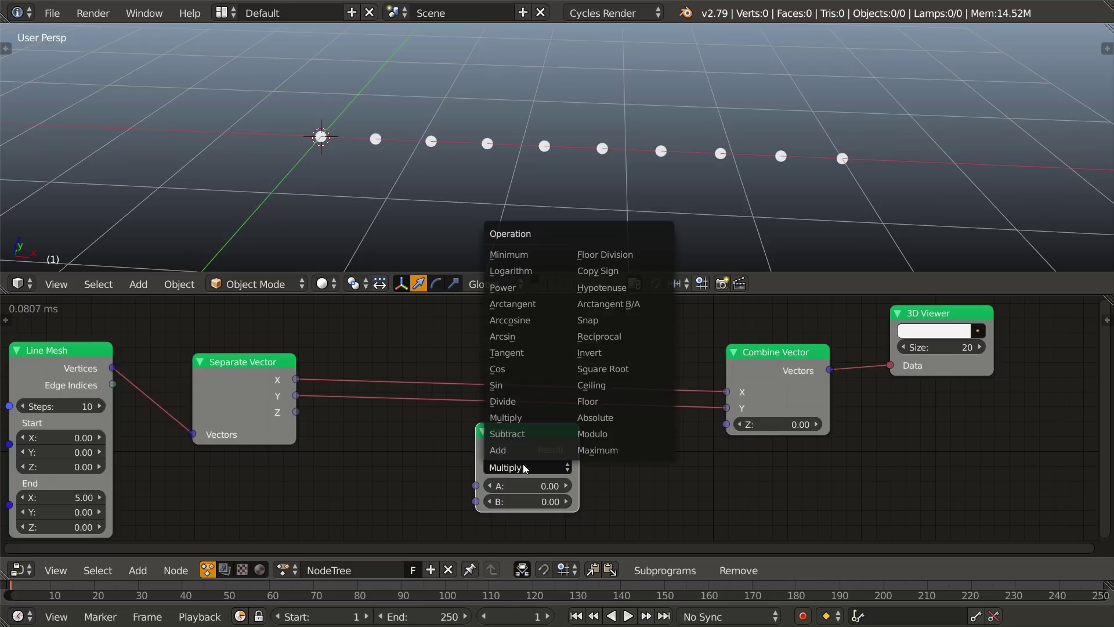
{"action": "left_click", "coordinate": [499, 385]}
Link the separated X to the Sin node's A input and its result to Combine Vector's Z
{"action": "left_click_drag", "start_coordinate": [297, 382], "coordinate": [477, 485]}
{"action": "left_click_drag", "start_coordinate": [579, 448], "coordinate": [725, 424]}
{"action": "middle_click_drag", "start_coordinate": [582, 183], "coordinate": [590, 165]}
Shift the Line Mesh and Separate Vector nodes horizontally to make room before the Sin node
{"action": "middle_click_drag", "start_coordinate": [362, 467], "coordinate": [537, 457]}
{"action": "key", "text": "b"}
{"action": "left_click_drag", "start_coordinate": [170, 337], "coordinate": [455, 467]}
{"action": "key", "text": "g"}
{"action": "key", "text": "x"}
{"action": "left_click", "coordinate": [300, 478]}
{"action": "key", "text": "a"}
Duplicate the Sin node, set the copy to Add and insert it between Separate Vector and the Sin node
{"action": "scroll", "coordinate": [511, 460], "scroll_direction": "up", "scroll_amount": 1}
{"action": "left_click", "coordinate": [697, 438]}
{"action": "key", "text": "shift+d"}
{"action": "left_click", "coordinate": [399, 479]}
{"action": "middle_click_drag", "start_coordinate": [433, 487], "coordinate": [447, 468]}
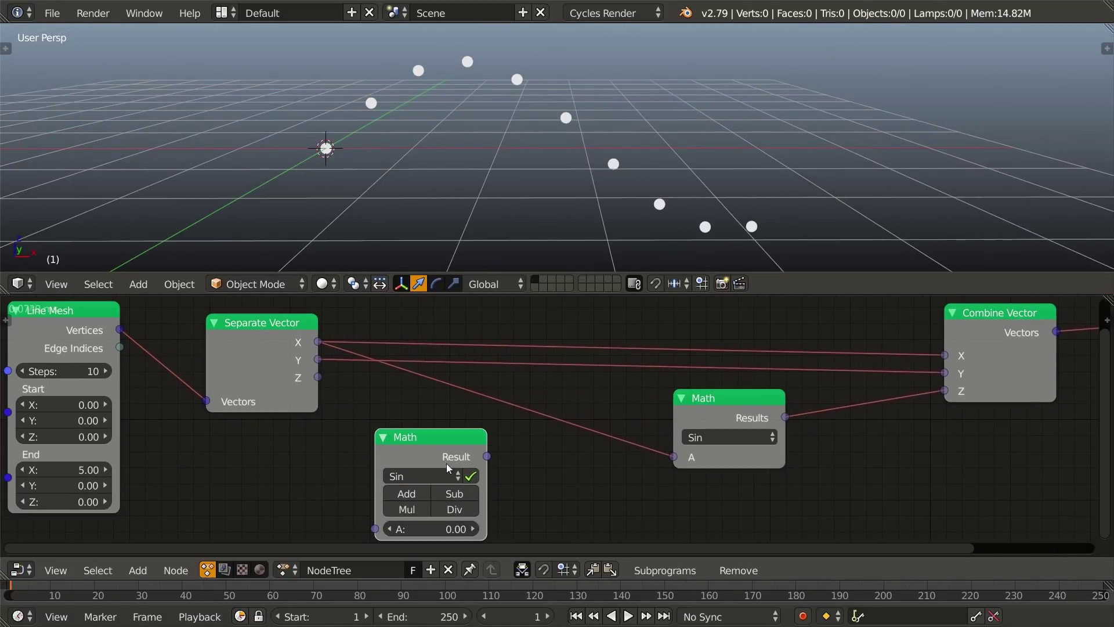
{"action": "left_click", "coordinate": [407, 493]}
{"action": "key", "text": "g"}
{"action": "left_click", "coordinate": [485, 453]}
Add a Time Info node and link its Frame output to the Add node's B input
{"action": "middle_click_drag", "start_coordinate": [369, 441], "coordinate": [487, 415]}
{"action": "key", "text": "ctrl+a"}
{"action": "type", "text": "frame"}
{"action": "key", "text": "Return"}
{"action": "left_click", "coordinate": [441, 471]}
{"action": "left_click_drag", "start_coordinate": [440, 464], "coordinate": [553, 462]}
Set the Line Mesh's end X to 10 and its steps to 50, and play the animation
{"action": "middle_click_drag", "start_coordinate": [237, 433], "coordinate": [184, 464]}
{"action": "left_click", "coordinate": [144, 481]}
{"action": "type", "text": "10"}
{"action": "key", "text": "Return"}
{"action": "left_click", "coordinate": [133, 381]}
{"action": "type", "text": "50"}
{"action": "key", "text": "Return"}
{"action": "key", "text": "alt+a"}
{"action": "middle_click_drag", "start_coordinate": [787, 136], "coordinate": [690, 144], "text": "shift"}
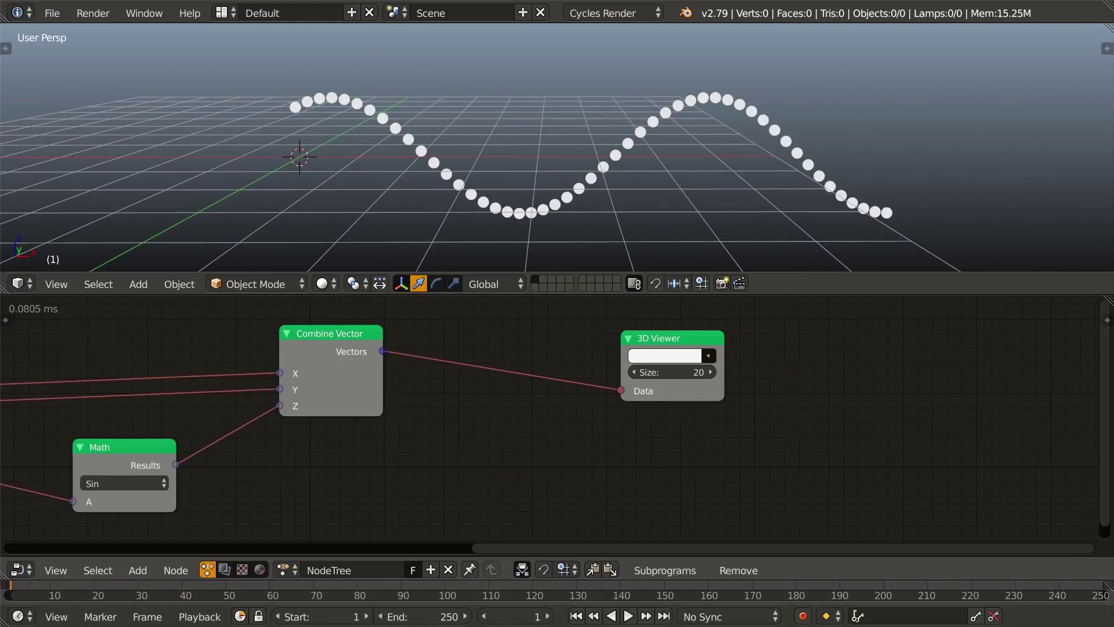
Add an Object Instancer node and try to feed the Combine Vector output into it
{"action": "middle_click_drag", "start_coordinate": [593, 427], "coordinate": [648, 422]}
{"action": "key", "text": "shift+a"}
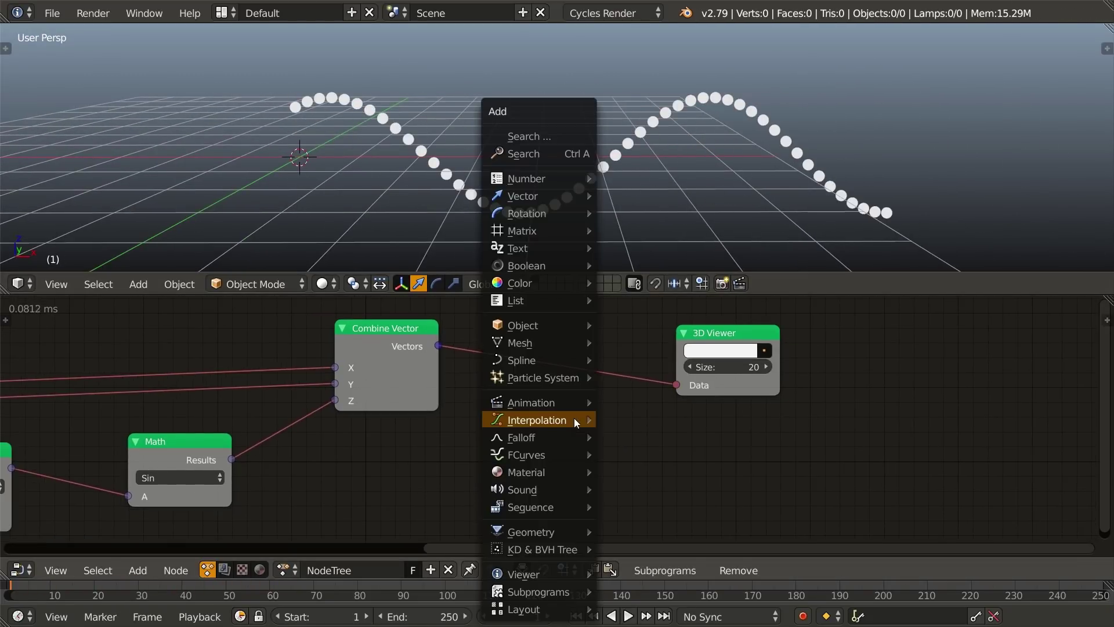
{"action": "mouse_move", "coordinate": [547, 323]}
{"action": "left_click", "coordinate": [622, 325]}
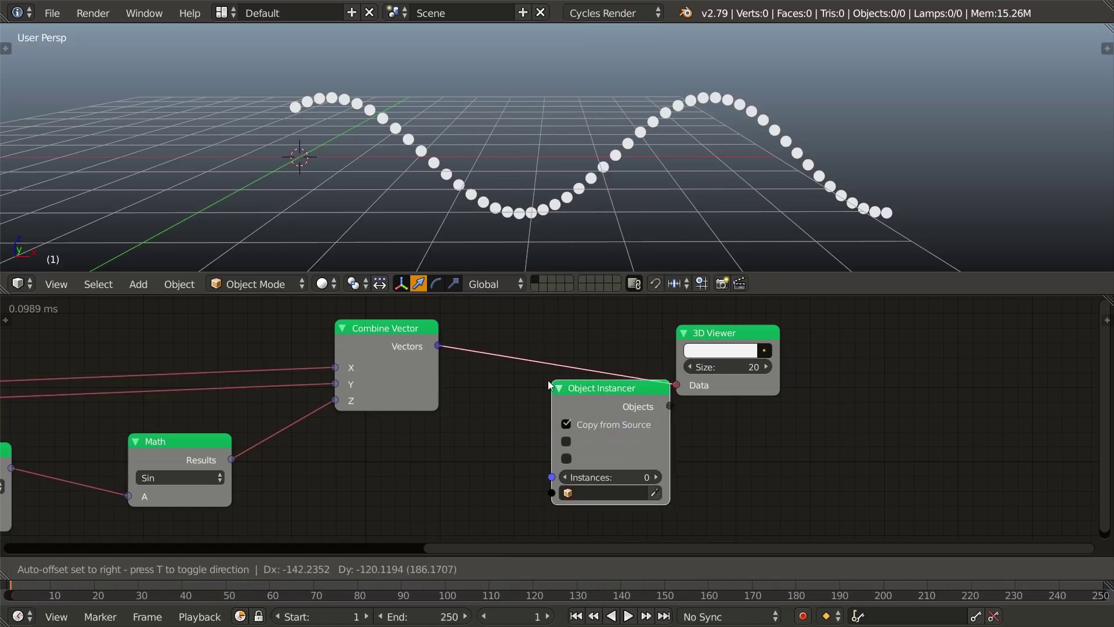
{"action": "left_click", "coordinate": [516, 387]}
{"action": "left_click_drag", "start_coordinate": [442, 346], "coordinate": [520, 505]}
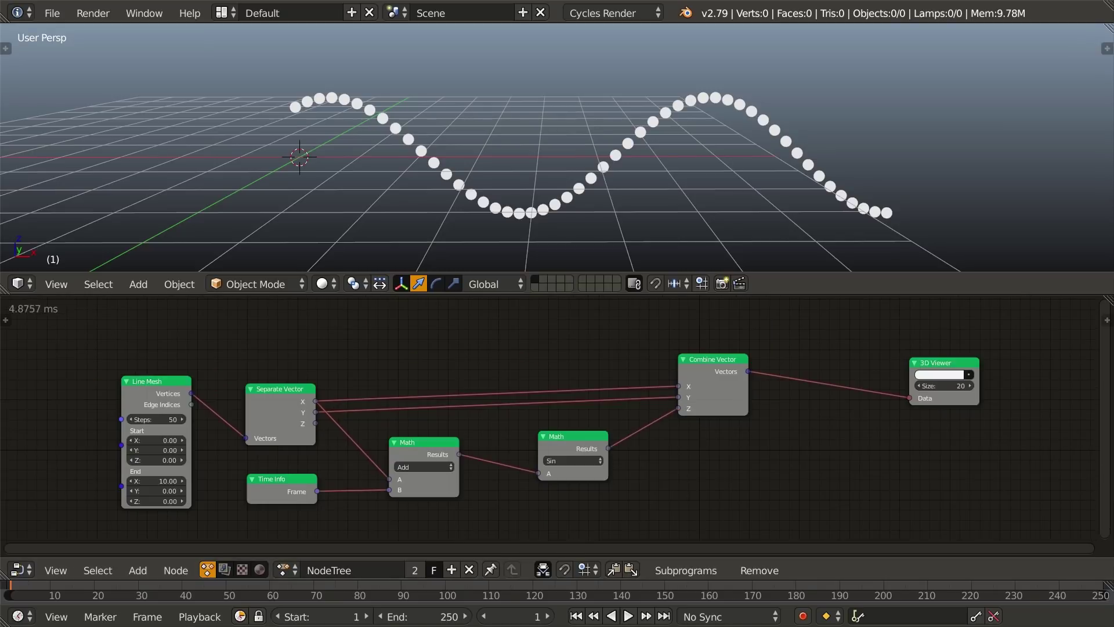
Add a Loop Input subprogram node beside the Line Mesh and name the loop Waves
{"action": "middle_click_drag", "start_coordinate": [86, 484], "coordinate": [451, 469]}
{"action": "scroll", "coordinate": [451, 469], "scroll_direction": "up", "scroll_amount": 3}
{"action": "middle_click_drag", "start_coordinate": [400, 413], "coordinate": [488, 378]}
{"action": "scroll", "coordinate": [488, 378], "scroll_direction": "up", "scroll_amount": 2}
{"action": "key", "text": "shift+a"}
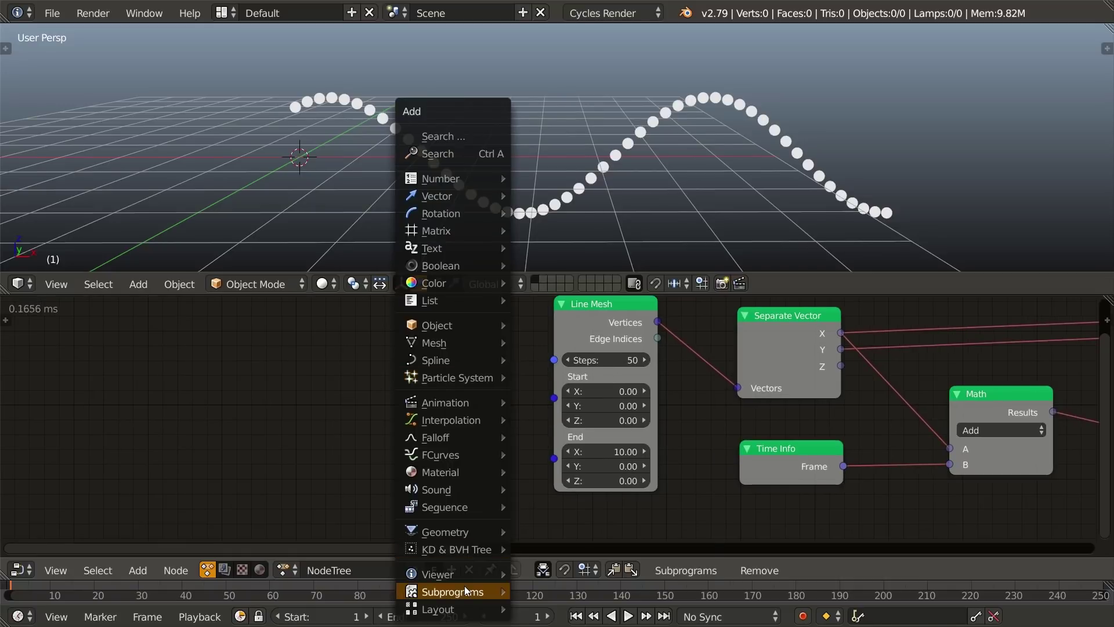
{"action": "mouse_move", "coordinate": [459, 591]}
{"action": "left_click", "coordinate": [552, 547]}
{"action": "left_click", "coordinate": [329, 428]}
{"action": "left_click", "coordinate": [361, 461]}
{"action": "type", "text": "W"}
{"action": "key", "text": "Return"}
Create a Vector List generator output for the Waves loop and place it between Combine Vector and the 3D Viewer
{"action": "left_click", "coordinate": [307, 444]}
{"action": "type", "text": "Vec"}
{"action": "key", "text": "Return"}
{"action": "left_click", "coordinate": [907, 505]}
{"action": "key", "text": "Home"}
{"action": "key", "text": "g"}
{"action": "left_click", "coordinate": [844, 441]}
Link the combined vectors to the Waves generator output and disconnect the 3D Viewer
{"action": "scroll", "coordinate": [654, 461], "scroll_direction": "up", "scroll_amount": 3}
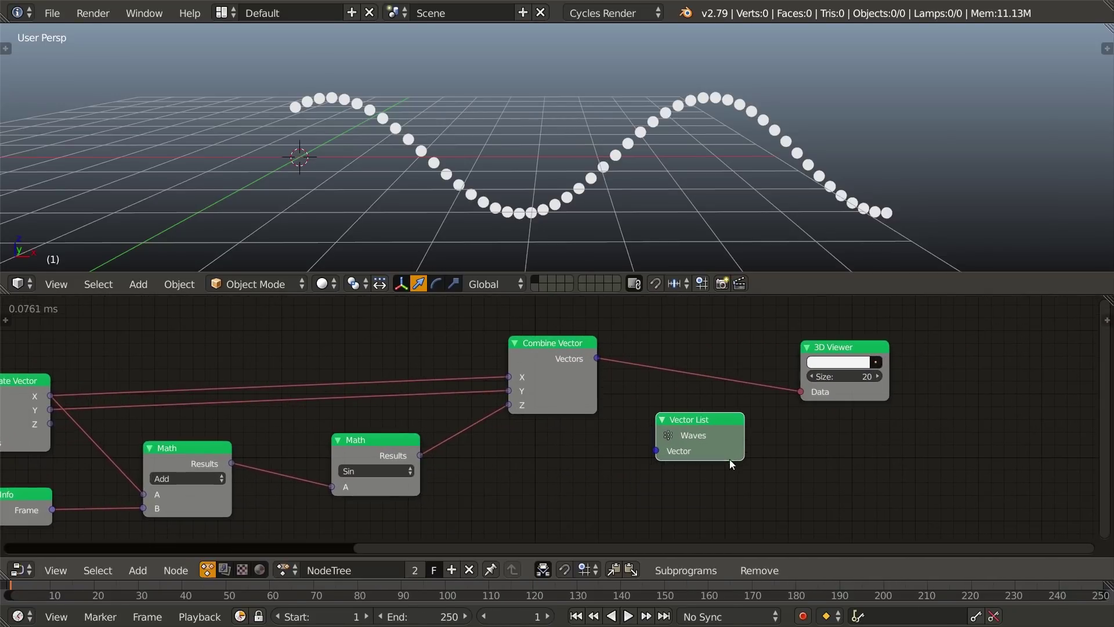
{"action": "left_click_drag", "start_coordinate": [599, 357], "coordinate": [656, 451]}
{"action": "left_click_drag", "start_coordinate": [802, 392], "coordinate": [707, 385]}
Move the 3D Viewer to the free space above the math nodes
{"action": "left_click_drag", "start_coordinate": [822, 369], "coordinate": [382, 338]}
{"action": "middle_click_drag", "start_coordinate": [387, 363], "coordinate": [627, 475]}
{"action": "key", "text": "g"}
{"action": "left_click", "coordinate": [635, 393]}
{"action": "key", "text": "a"}
Add an Invoke Subprogram node for Waves and link its Vector List output to the 3D Viewer
{"action": "middle_click_drag", "start_coordinate": [571, 393], "coordinate": [612, 404]}
{"action": "key", "text": "shift+a"}
{"action": "mouse_move", "coordinate": [580, 500]}
{"action": "left_click", "coordinate": [685, 413]}
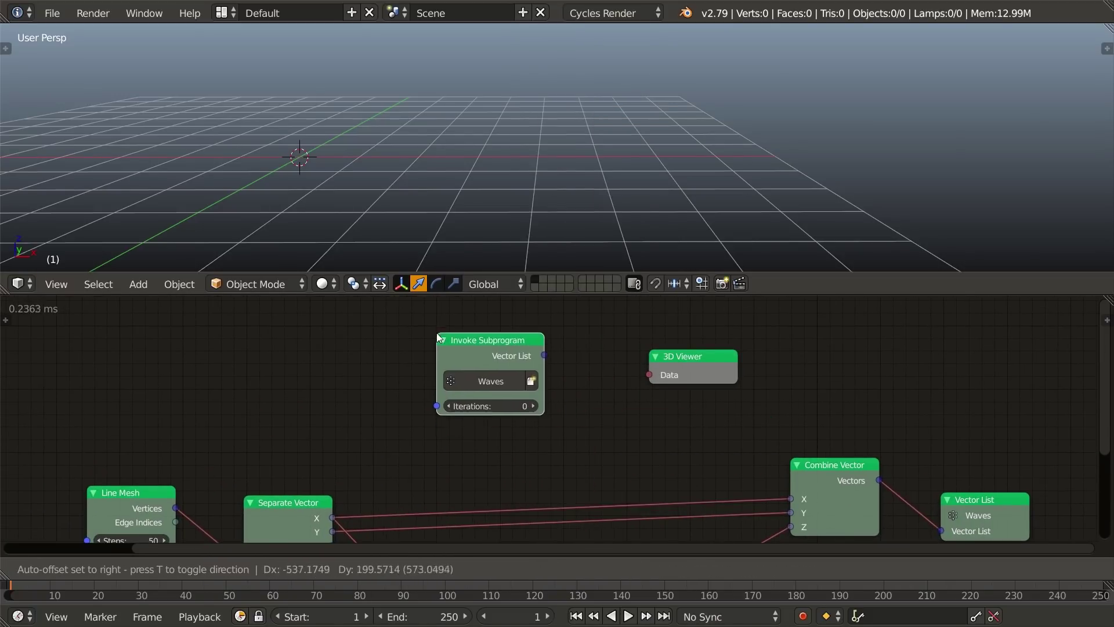
{"action": "left_click", "coordinate": [490, 371]}
{"action": "left_click_drag", "start_coordinate": [542, 349], "coordinate": [649, 375]}
Set the Waves subprogram's iterations to 4
{"action": "left_click", "coordinate": [511, 399]}
{"action": "type", "text": "4"}
{"action": "key", "text": "Return"}
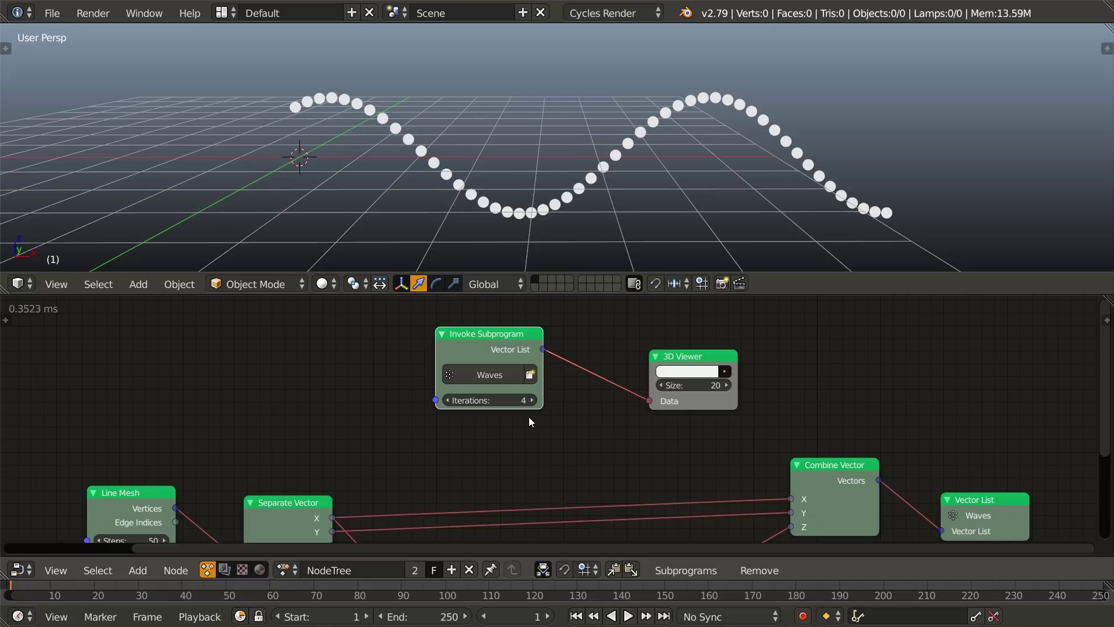
{"action": "middle_click_drag", "start_coordinate": [598, 215], "coordinate": [547, 193]}
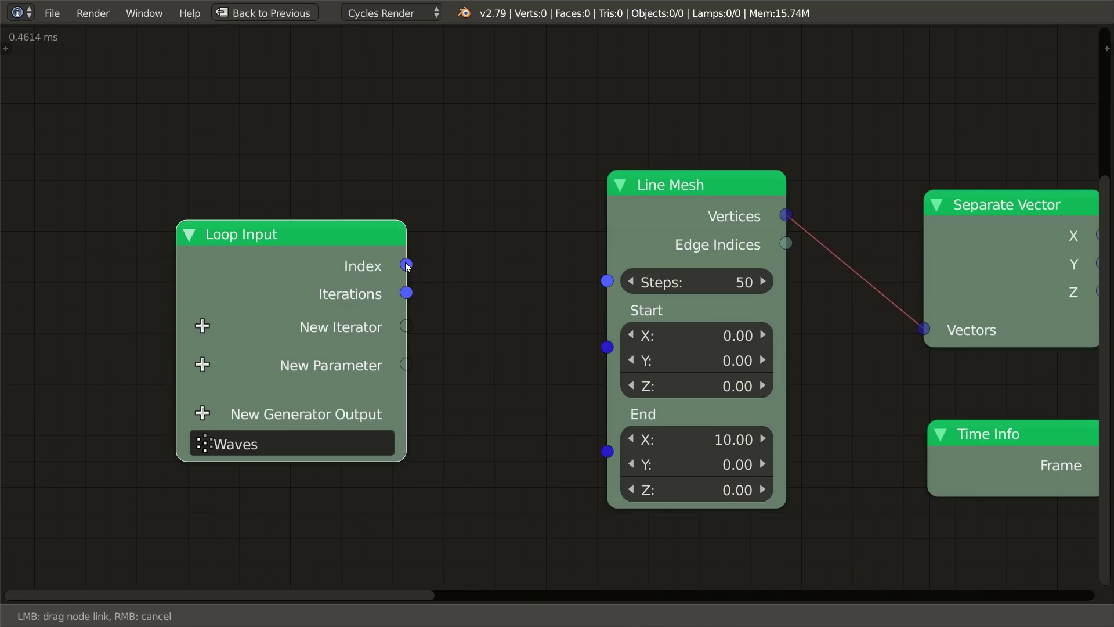
{"action": "left_click_drag", "start_coordinate": [406, 265], "coordinate": [516, 224]}
{"action": "left_click_drag", "start_coordinate": [502, 294], "coordinate": [535, 205]}
{"action": "left_click_drag", "start_coordinate": [535, 254], "coordinate": [535, 254]}
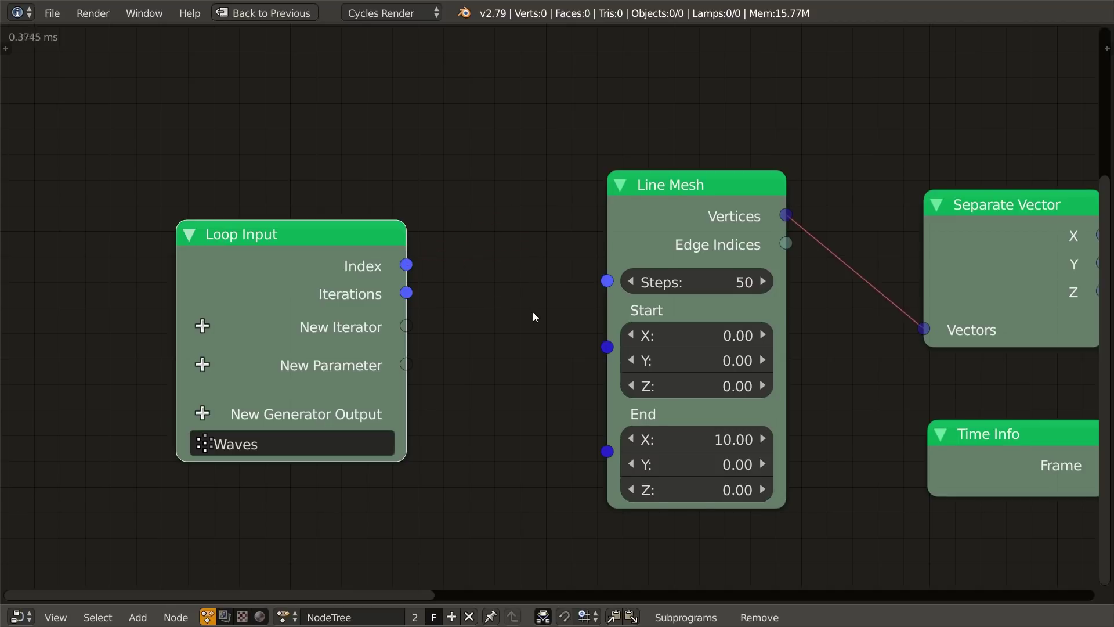
Restore the full window layout and place the Loop Input node just above the Separate Vector node
{"action": "key", "text": "shift+space"}
{"action": "scroll", "coordinate": [379, 442], "scroll_direction": "down", "scroll_amount": 11}
{"action": "middle_click_drag", "start_coordinate": [618, 378], "coordinate": [275, 465]}
{"action": "key", "text": "g"}
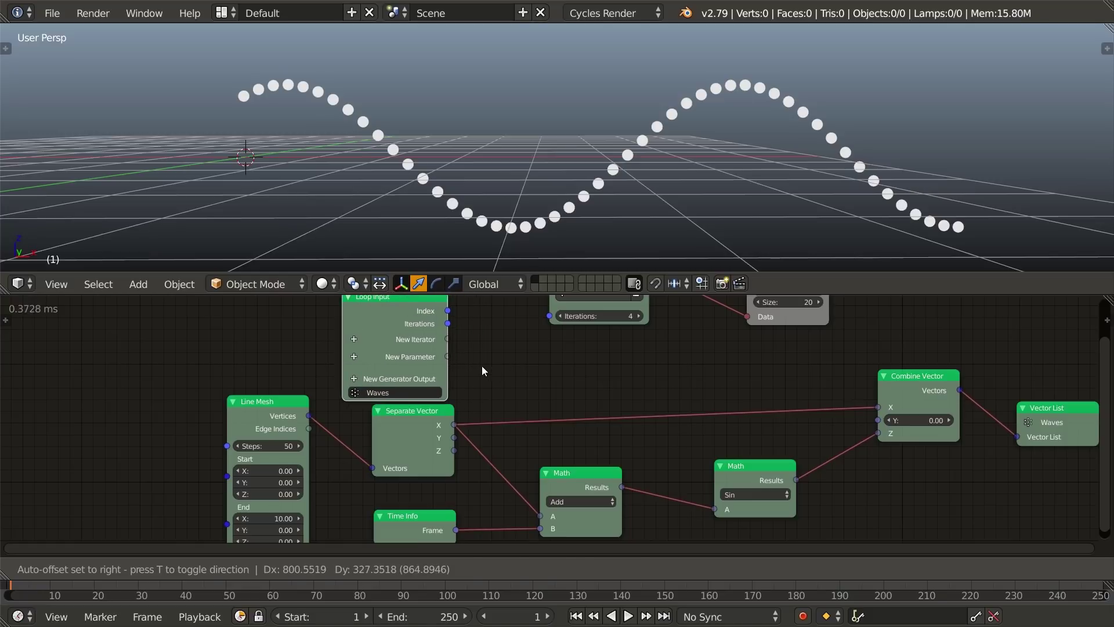
{"action": "left_click", "coordinate": [481, 365]}
Link the Loop Input's Index output to the Y input of the Combine Vector node
{"action": "left_click_drag", "start_coordinate": [449, 310], "coordinate": [879, 420]}
{"action": "middle_click_drag", "start_coordinate": [698, 242], "coordinate": [573, 153]}
{"action": "scroll", "coordinate": [631, 145], "scroll_direction": "down", "scroll_amount": 1}
{"action": "middle_click_drag", "start_coordinate": [545, 365], "coordinate": [457, 461]}
{"action": "scroll", "coordinate": [535, 420], "scroll_direction": "down", "scroll_amount": 1}
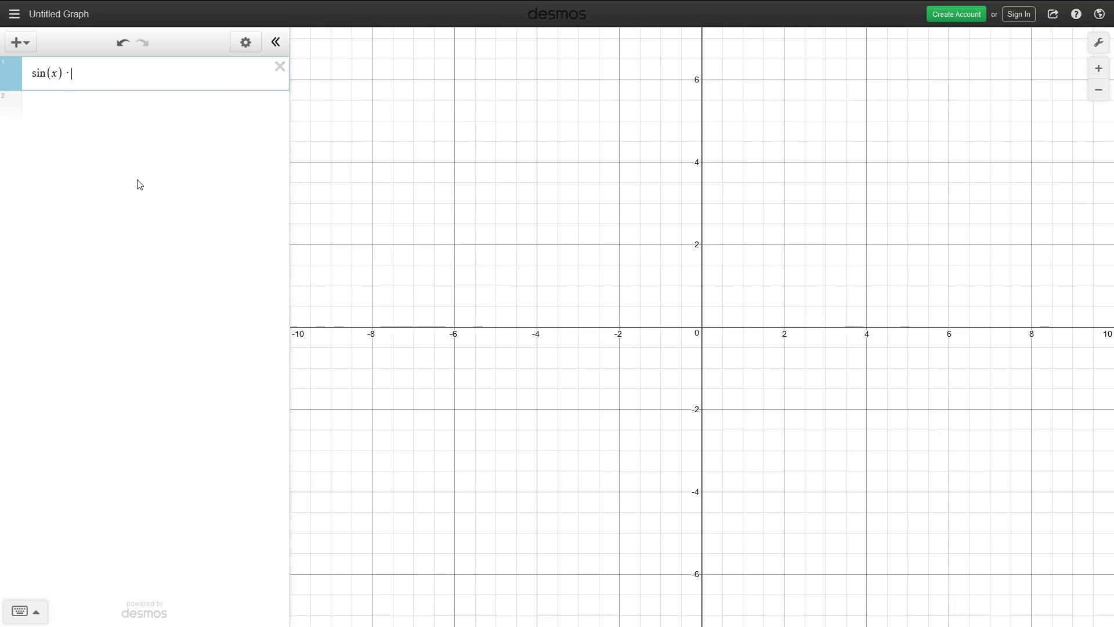
Switch to Desmos and vary the multiplier behind sin(x), trying values such as 2, 8 and 4
{"action": "type", "text": "2"}
{"action": "key", "text": "BackSpace"}
{"action": "type", "text": "8"}
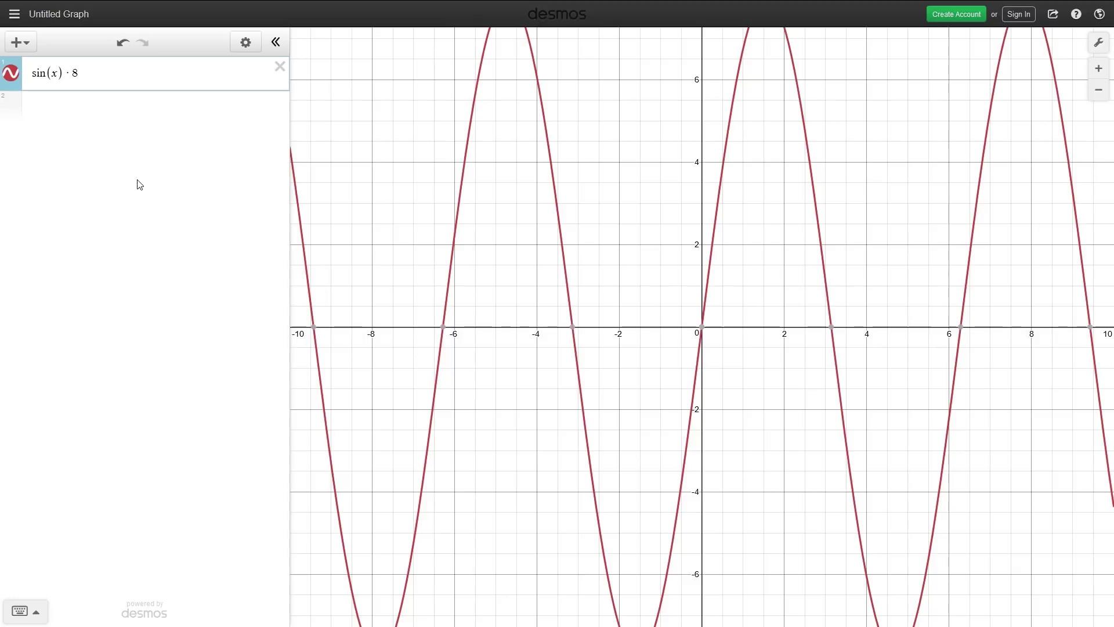
{"action": "key", "text": "BackSpace"}
{"action": "type", "text": "4"}
{"action": "key", "text": "BackSpace"}
{"action": "type", "text": "10.00"}
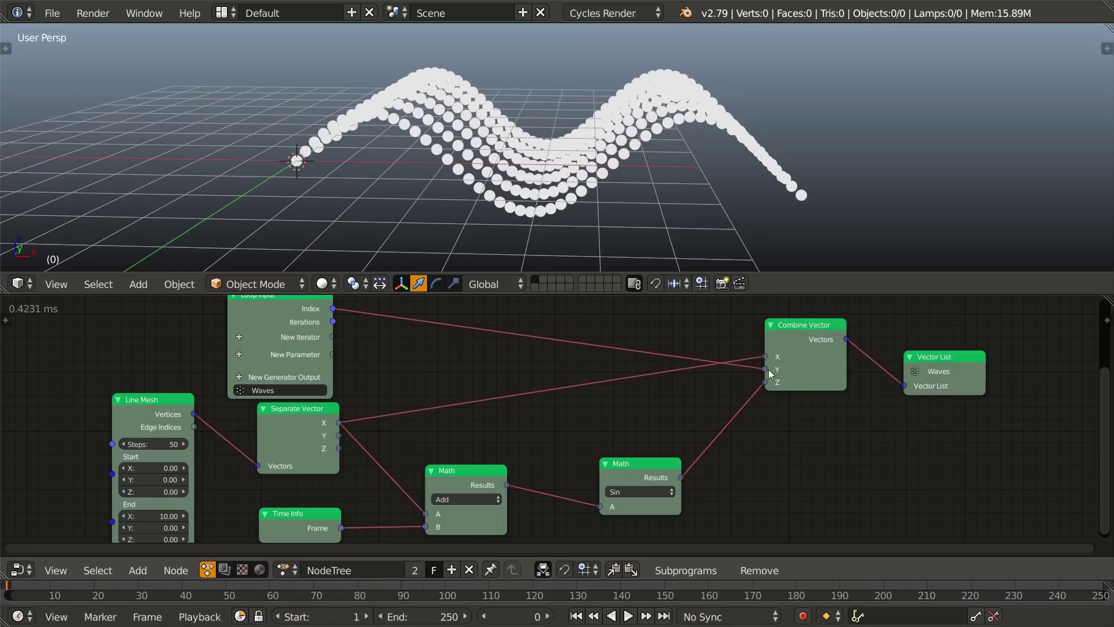
Shift all nodes before the Combine Vector, up to and including Sin, left along X to free space after Sin
{"action": "middle_click_drag", "start_coordinate": [635, 454], "coordinate": [617, 446]}
{"action": "scroll", "coordinate": [618, 446], "scroll_direction": "down", "scroll_amount": 2}
{"action": "key", "text": "b"}
{"action": "left_click_drag", "start_coordinate": [119, 336], "coordinate": [619, 522]}
{"action": "key", "text": "g"}
{"action": "key", "text": "x"}
{"action": "left_click", "coordinate": [507, 517]}
Insert a Math node set to Multiply between the Sin node and the Combine Vector's Z input, with Sin feeding B
{"action": "scroll", "coordinate": [557, 508], "scroll_direction": "up", "scroll_amount": 4}
{"action": "middle_click_drag", "start_coordinate": [622, 501], "coordinate": [615, 470]}
{"action": "scroll", "coordinate": [614, 469], "scroll_direction": "up", "scroll_amount": 1}
{"action": "left_click", "coordinate": [475, 468]}
{"action": "key", "text": "shift+d"}
{"action": "left_click", "coordinate": [739, 447]}
{"action": "left_click", "coordinate": [725, 479]}
{"action": "left_click", "coordinate": [729, 463]}
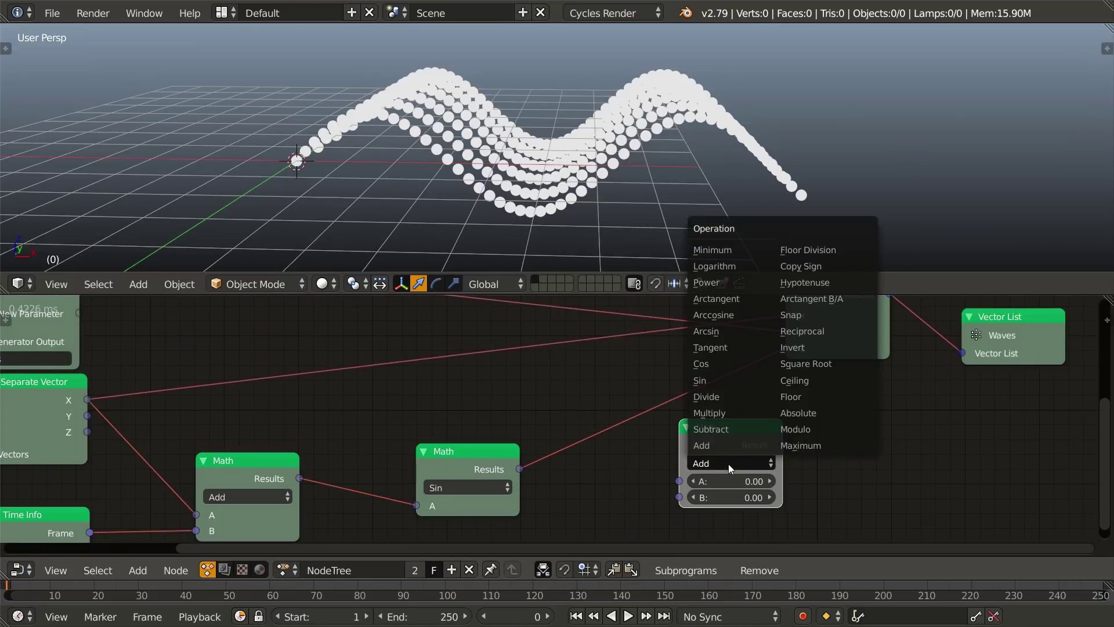
{"action": "left_click", "coordinate": [729, 415]}
{"action": "key", "text": "g"}
{"action": "left_click", "coordinate": [710, 432]}
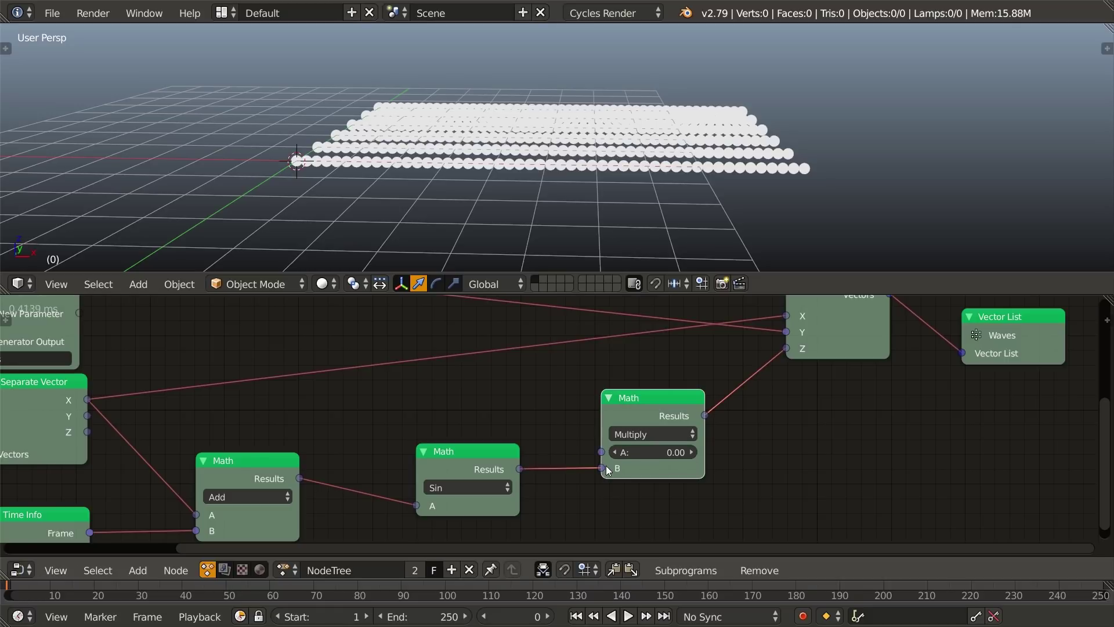
Link the Loop Input's Index output to the A input of the Multiply node that follows Sin
{"action": "scroll", "coordinate": [293, 420], "scroll_direction": "down", "scroll_amount": 4}
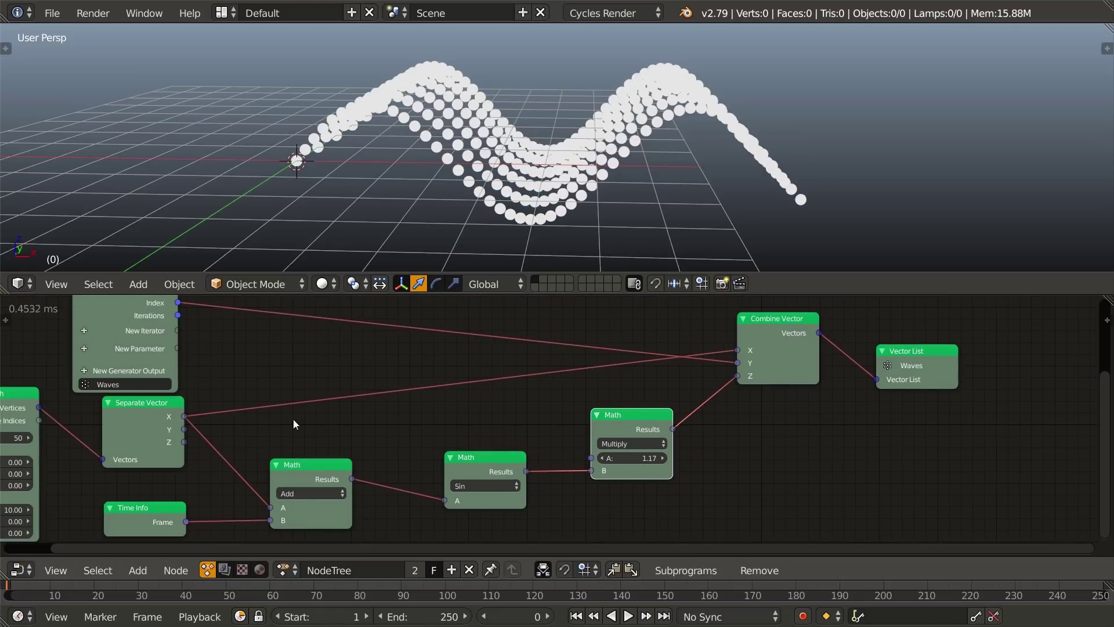
{"action": "middle_click_drag", "start_coordinate": [350, 428], "coordinate": [385, 436]}
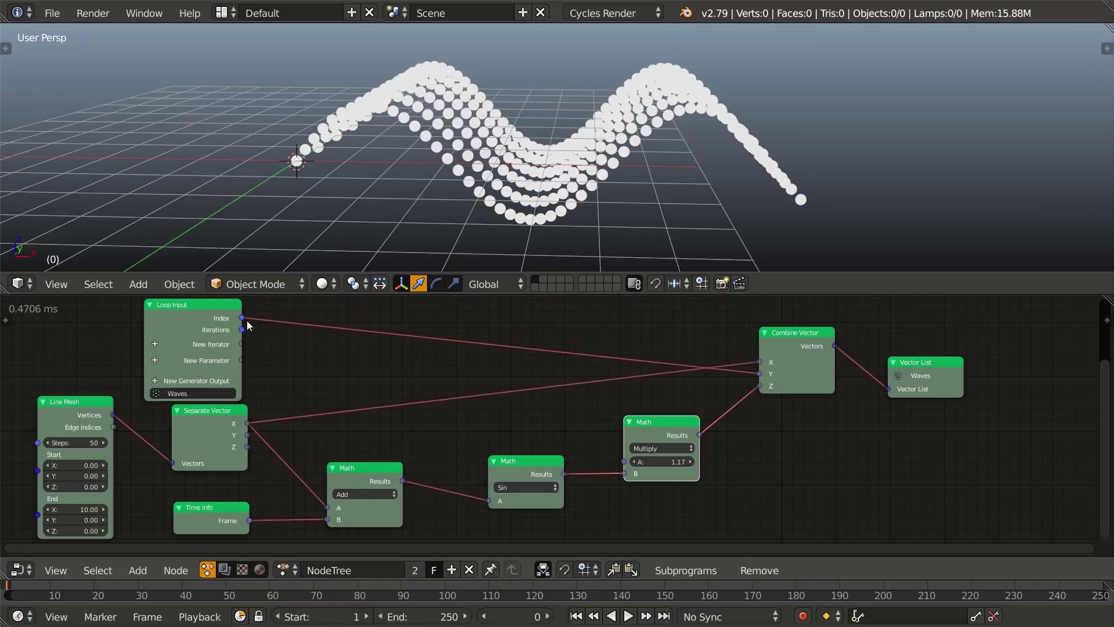
{"action": "left_click_drag", "start_coordinate": [244, 322], "coordinate": [621, 462]}
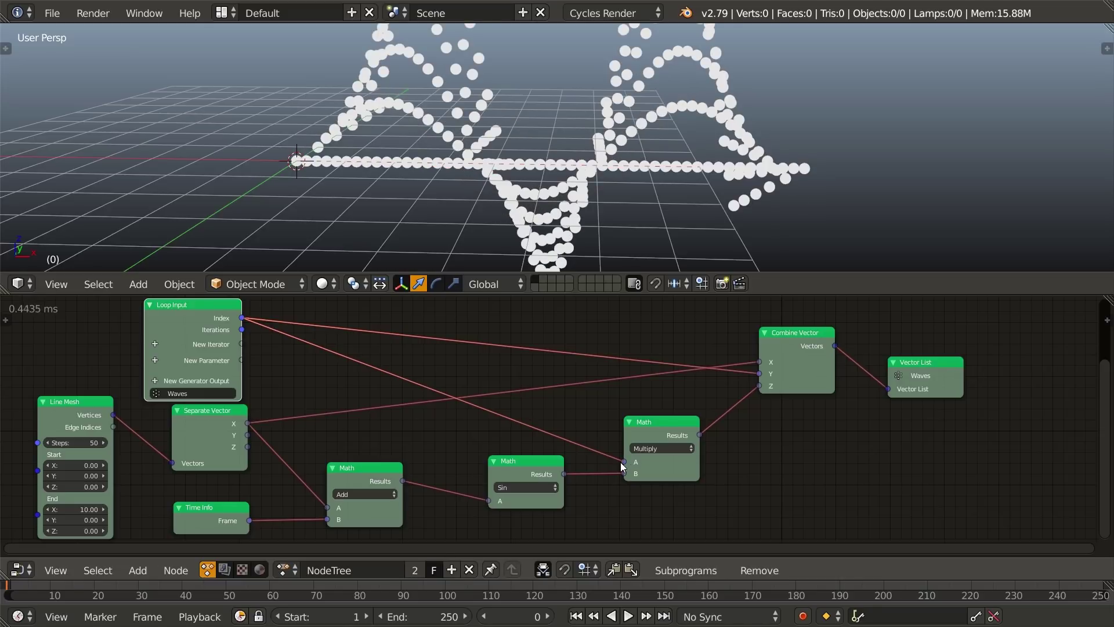
{"action": "middle_click_drag", "start_coordinate": [441, 209], "coordinate": [526, 200]}
Add a Map Range node on the link between the Loop Input's Index and the Multiply node
{"action": "middle_click_drag", "start_coordinate": [430, 397], "coordinate": [481, 401]}
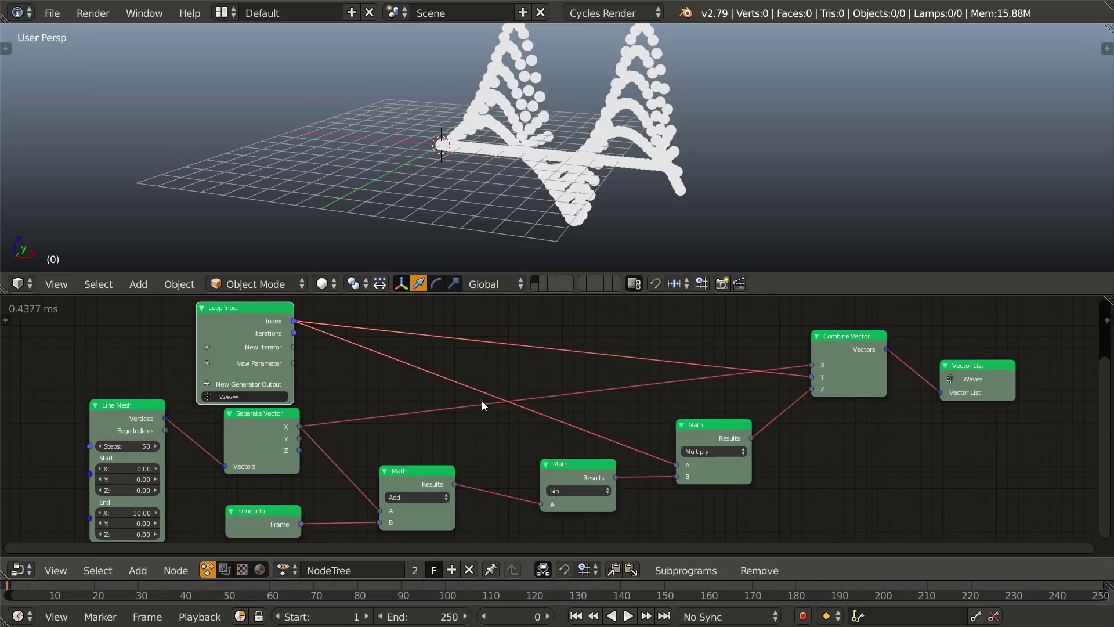
{"action": "key", "text": "ctrl+a"}
{"action": "type", "text": "map"}
{"action": "key", "text": "Return"}
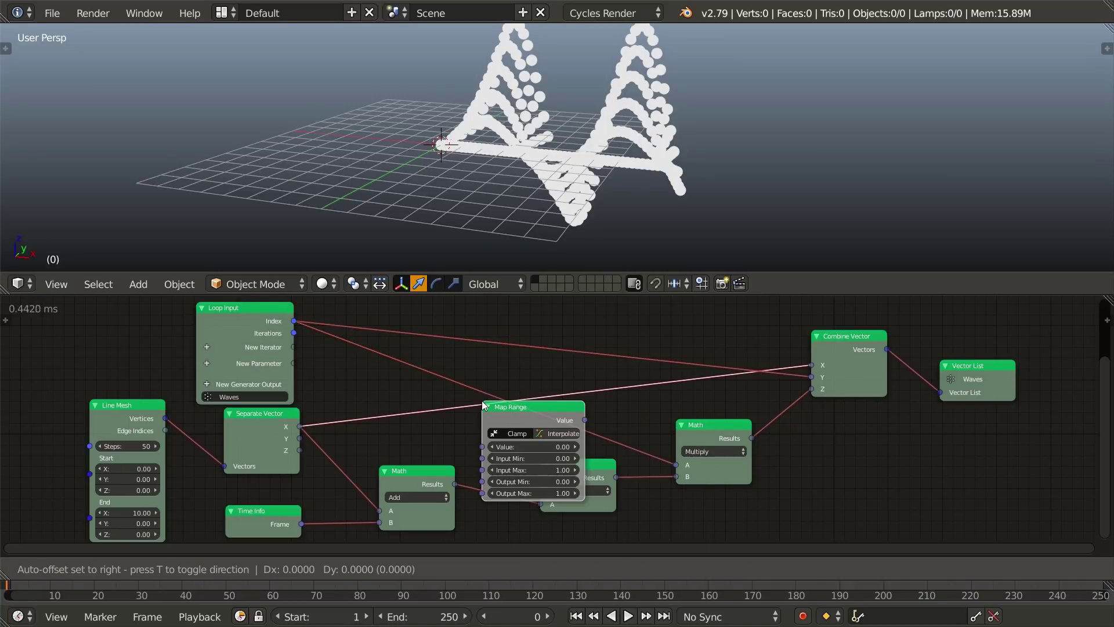
{"action": "left_click", "coordinate": [473, 377]}
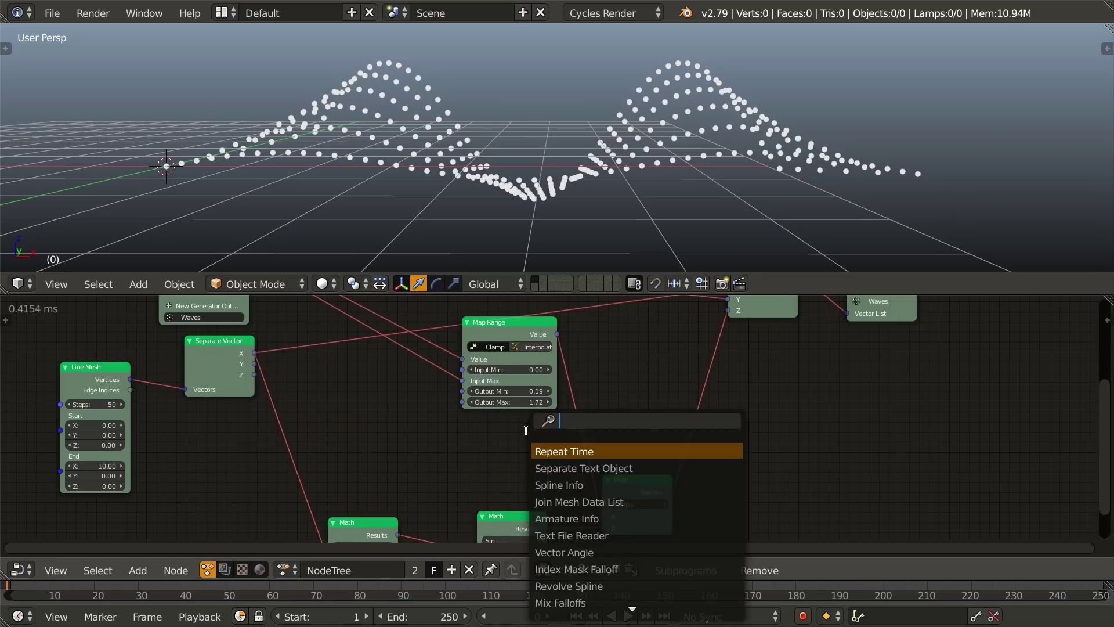
Add a Random Number node below Map Range and link the Loop Input's Index to its Seed
{"action": "type", "text": "random"}
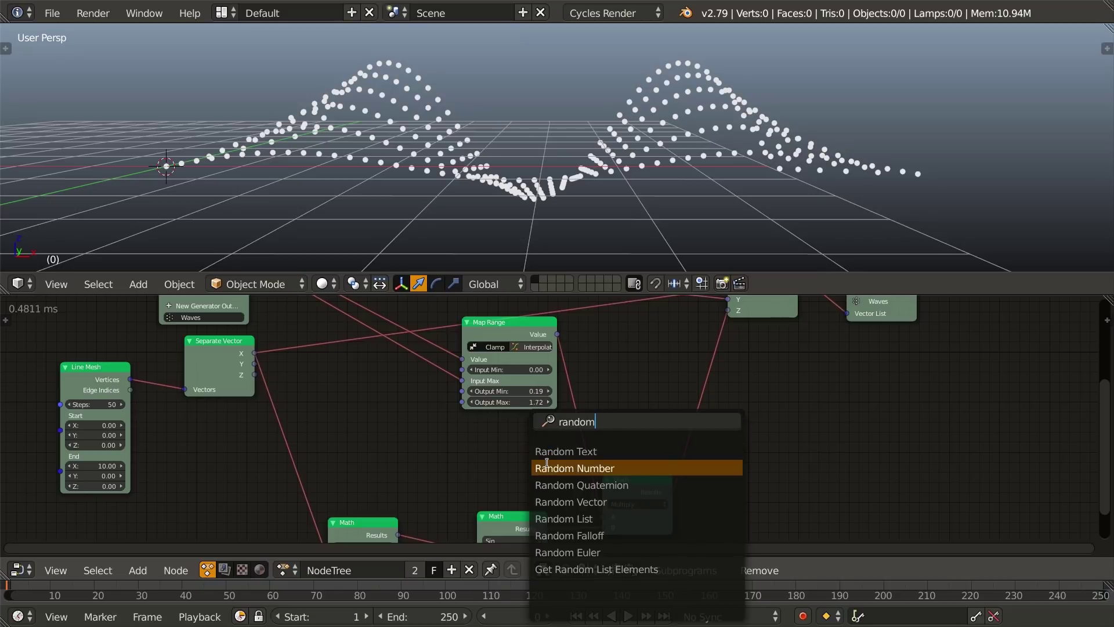
{"action": "left_click", "coordinate": [537, 468]}
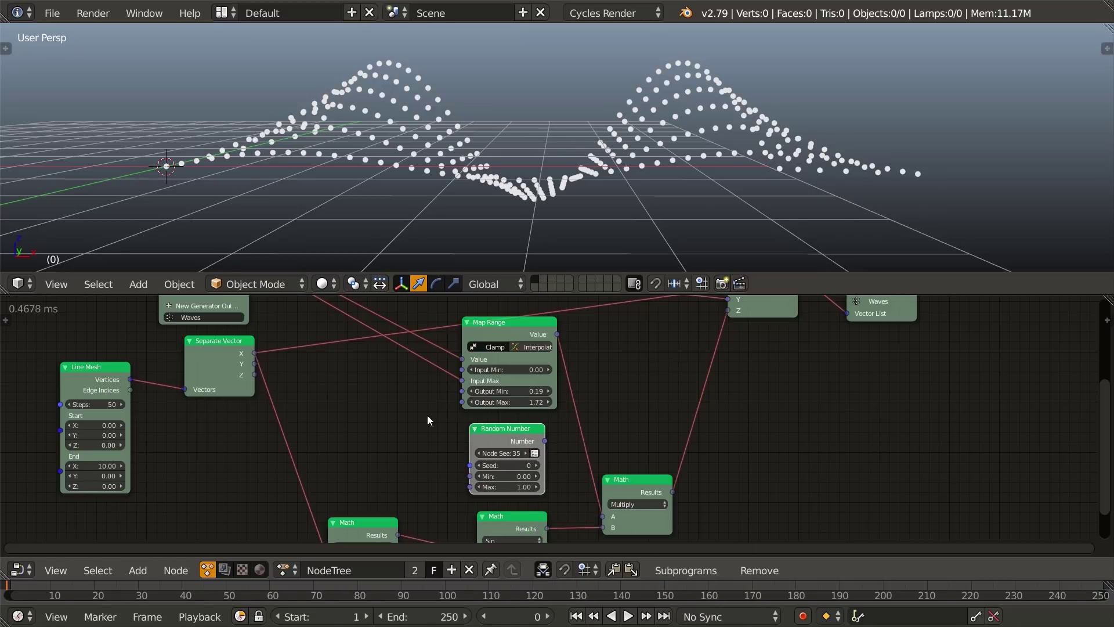
{"action": "middle_click_drag", "start_coordinate": [413, 417], "coordinate": [532, 486]}
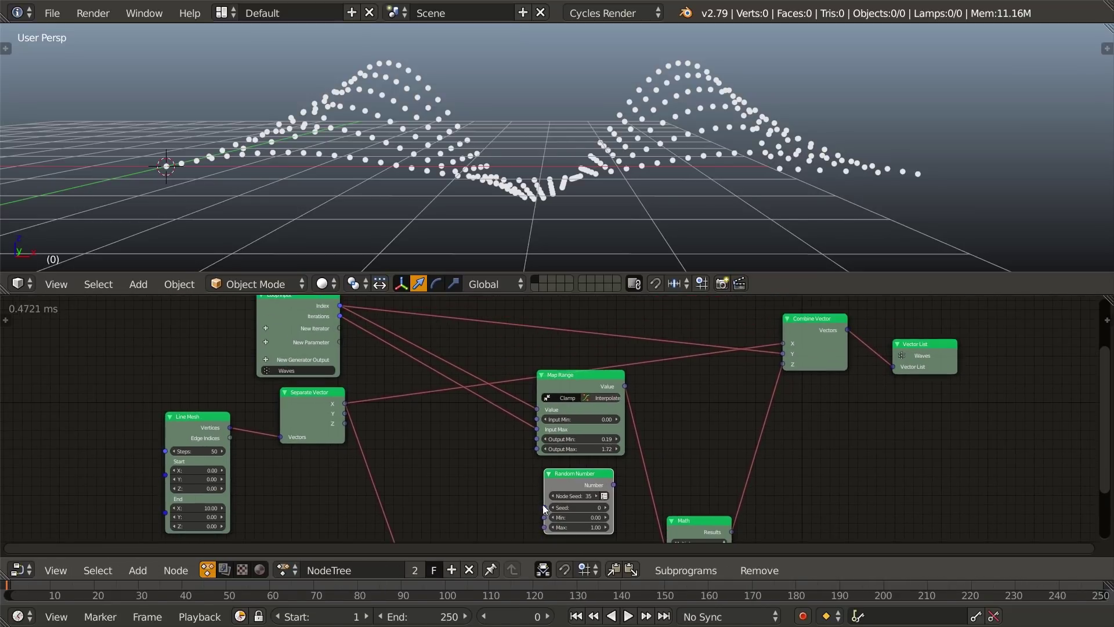
{"action": "left_click_drag", "start_coordinate": [544, 507], "coordinate": [340, 305]}
Insert an Add Math node between Map Range and Multiply, and link the Random Number output to its B input
{"action": "middle_click_drag", "start_coordinate": [693, 496], "coordinate": [495, 455]}
{"action": "scroll", "coordinate": [547, 398], "scroll_direction": "up", "scroll_amount": 2}
{"action": "left_click_drag", "start_coordinate": [552, 478], "coordinate": [650, 472]}
{"action": "key", "text": "shift+d"}
{"action": "left_click", "coordinate": [596, 329]}
{"action": "left_click_drag", "start_coordinate": [628, 335], "coordinate": [591, 402]}
{"action": "left_click_drag", "start_coordinate": [466, 432], "coordinate": [539, 437]}
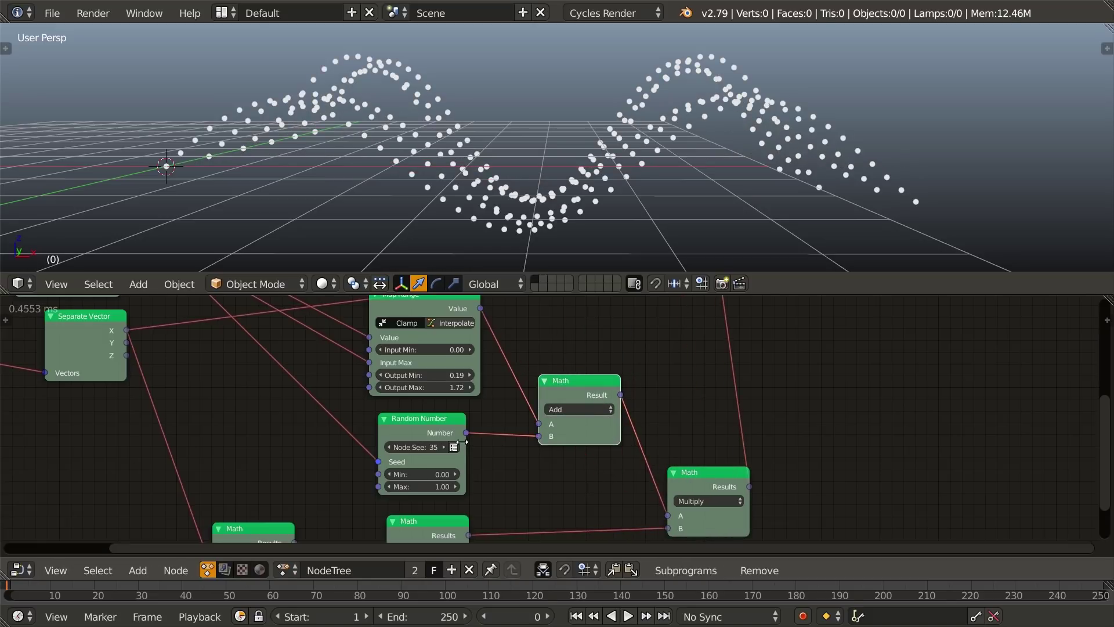
Set the Random Number node's Max to 0.43 and its node seed to 40
{"action": "middle_click_drag", "start_coordinate": [535, 221], "coordinate": [550, 214]}
{"action": "middle_click_drag", "start_coordinate": [421, 513], "coordinate": [464, 497]}
{"action": "scroll", "coordinate": [463, 497], "scroll_direction": "up", "scroll_amount": 2}
{"action": "left_click_drag", "start_coordinate": [462, 480], "coordinate": [407, 480]}
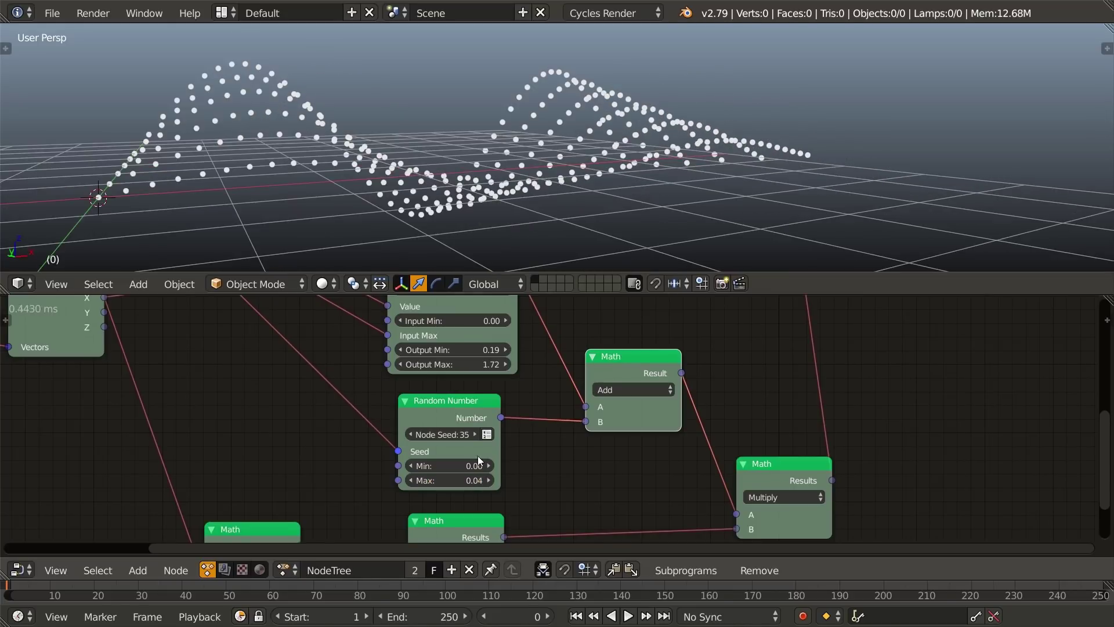
{"action": "left_click_drag", "start_coordinate": [455, 479], "coordinate": [466, 479]}
{"action": "middle_click_drag", "start_coordinate": [475, 422], "coordinate": [510, 450]}
{"action": "left_click_drag", "start_coordinate": [502, 509], "coordinate": [515, 509]}
{"action": "left_click", "coordinate": [510, 463]}
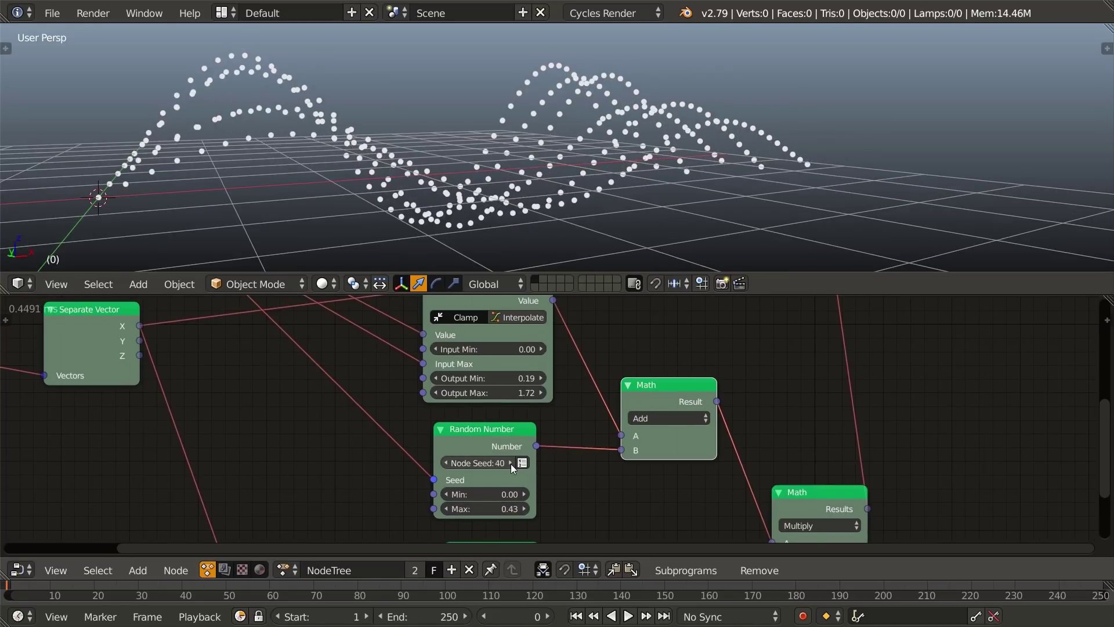
{"action": "middle_click_drag", "start_coordinate": [522, 184], "coordinate": [574, 180]}
{"action": "middle_click_drag", "start_coordinate": [571, 468], "coordinate": [562, 489]}
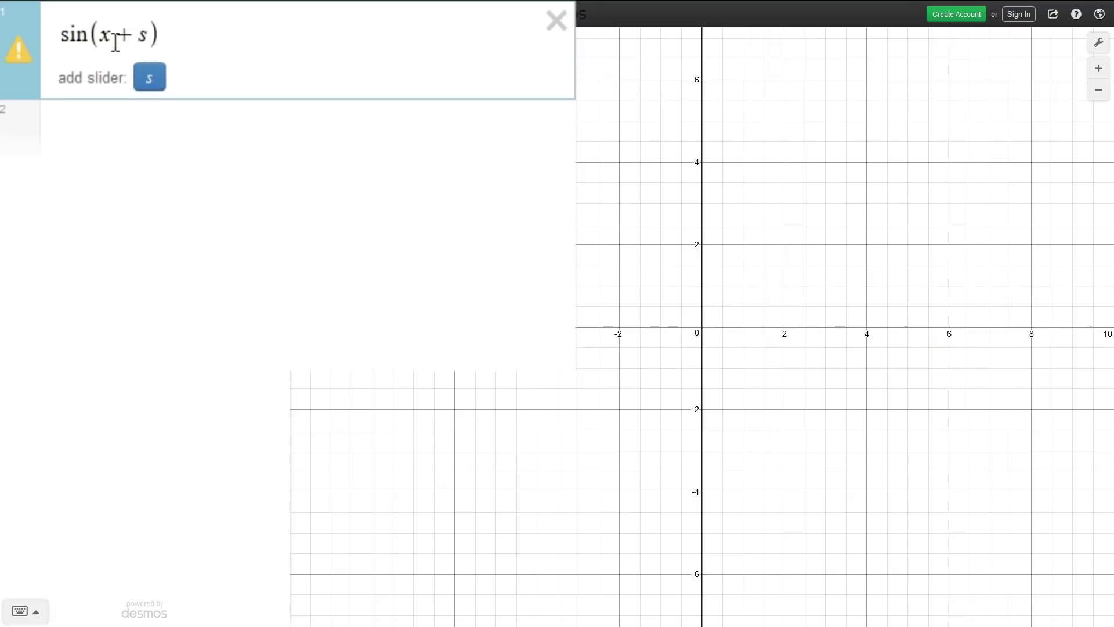
Add a slider for s to the sin(x + s) expression in Desmos
{"action": "left_click", "coordinate": [150, 78]}
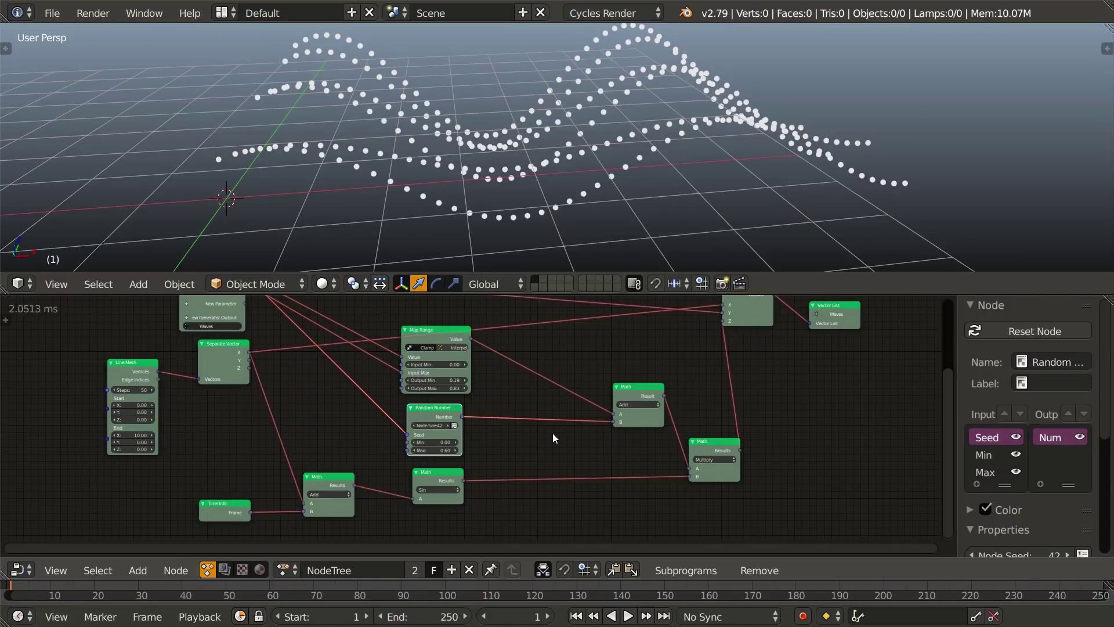
Play the animation in Blender and move the Time Info node away from the Add node to make room between them
{"action": "key", "text": "alt+a"}
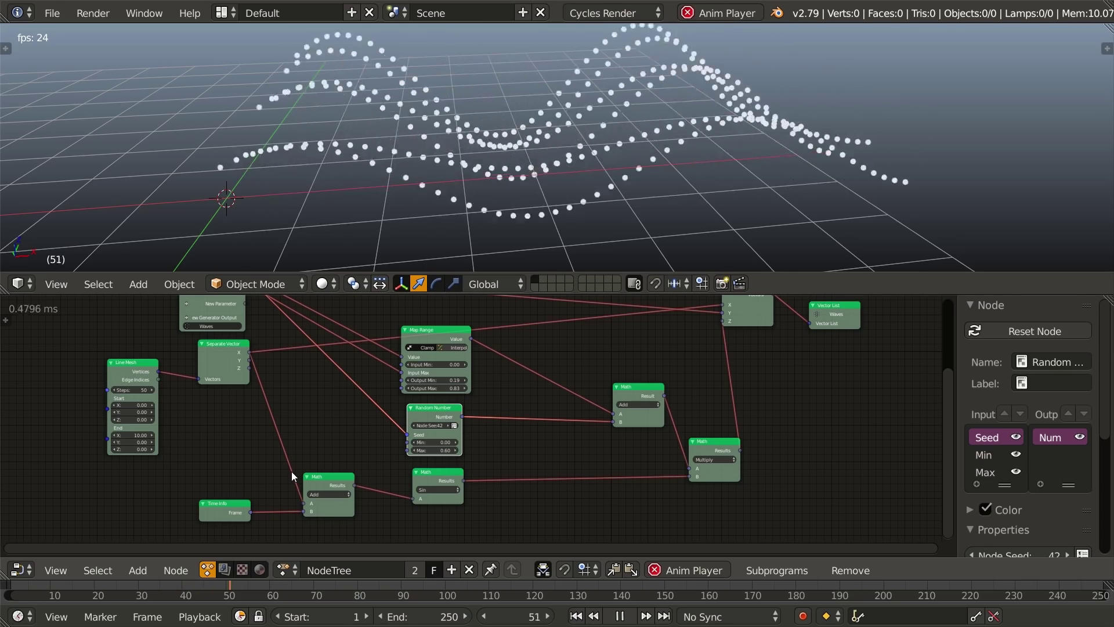
{"action": "middle_click_drag", "start_coordinate": [291, 471], "coordinate": [421, 377]}
{"action": "scroll", "coordinate": [387, 433], "scroll_direction": "up", "scroll_amount": 10}
{"action": "middle_click_drag", "start_coordinate": [380, 430], "coordinate": [541, 455]}
{"action": "left_click_drag", "start_coordinate": [406, 427], "coordinate": [183, 429]}
Insert a Math node set to Multiply with B at 0.20 between Time Info and the Add node
{"action": "left_click", "coordinate": [634, 367]}
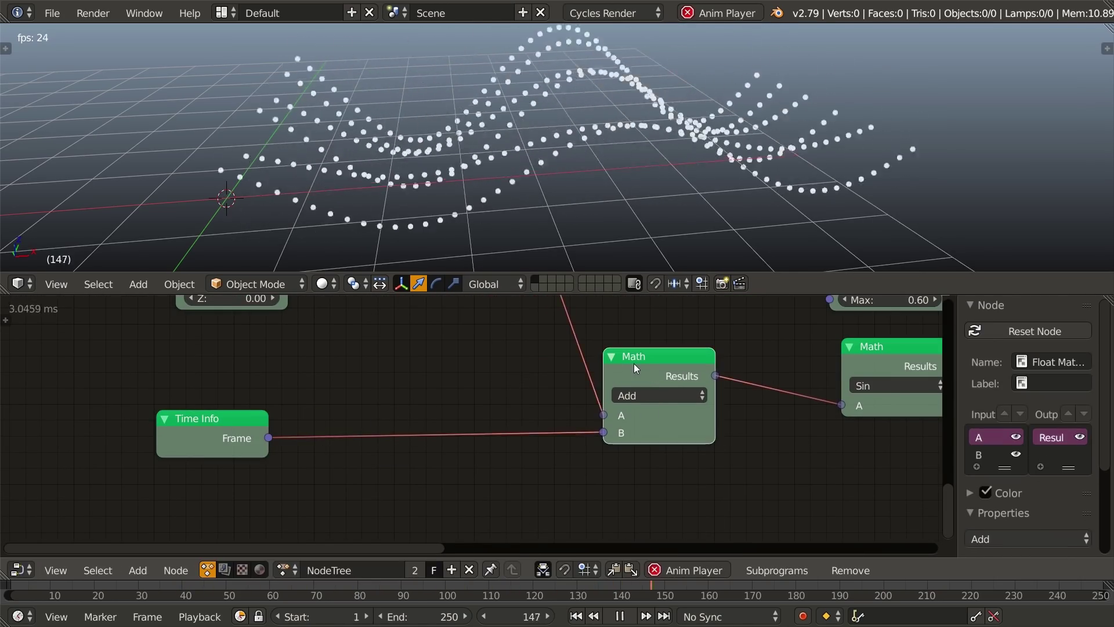
{"action": "key", "text": "shift+d"}
{"action": "left_click", "coordinate": [473, 500]}
{"action": "middle_click_drag", "start_coordinate": [517, 477], "coordinate": [579, 387]}
{"action": "left_click", "coordinate": [548, 458]}
{"action": "left_click_drag", "start_coordinate": [548, 459], "coordinate": [488, 388]}
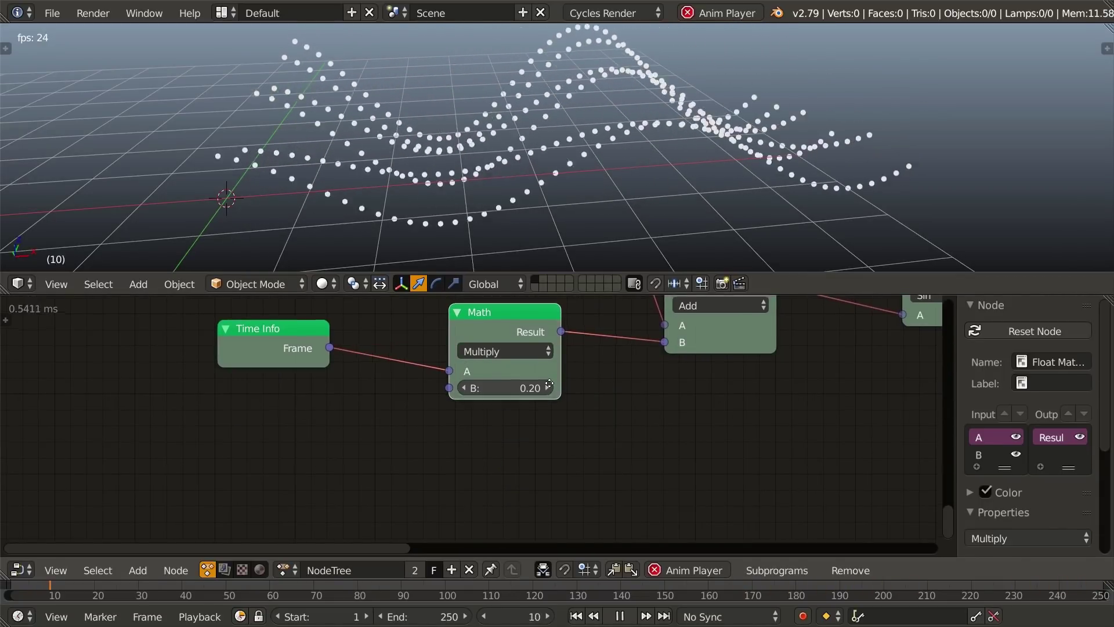
Stack Time Info with its Multiply node, and shift the Line Mesh, Separate Vector and Loop Input nodes left along X
{"action": "middle_click_drag", "start_coordinate": [537, 388], "coordinate": [348, 524]}
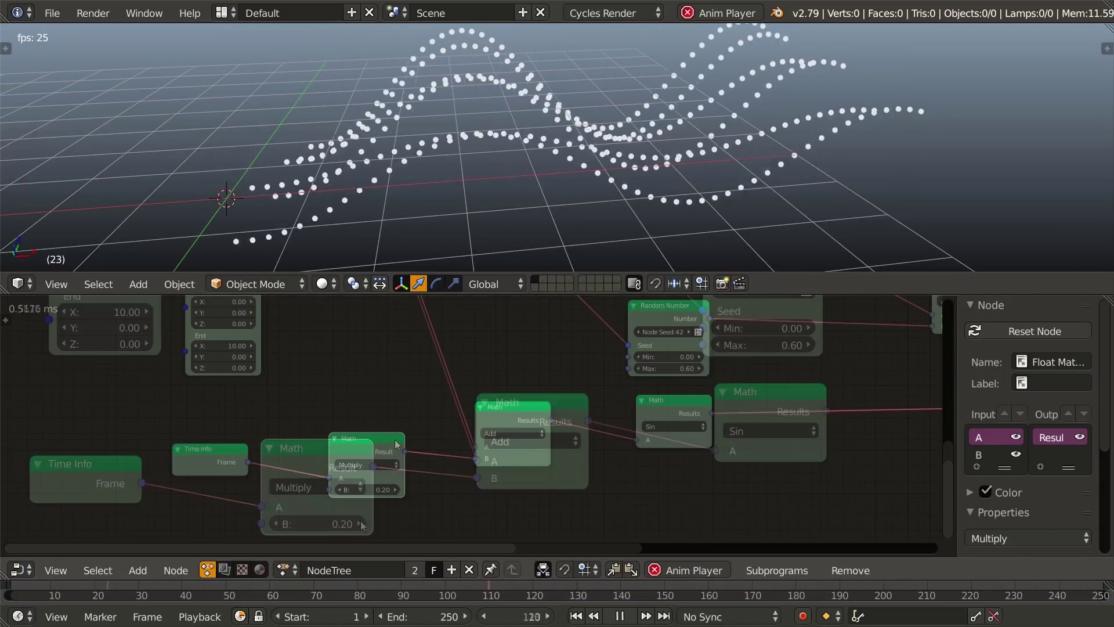
{"action": "left_click_drag", "start_coordinate": [394, 441], "coordinate": [274, 484]}
{"action": "left_click", "coordinate": [281, 470]}
{"action": "scroll", "coordinate": [378, 400], "scroll_direction": "down", "scroll_amount": 3}
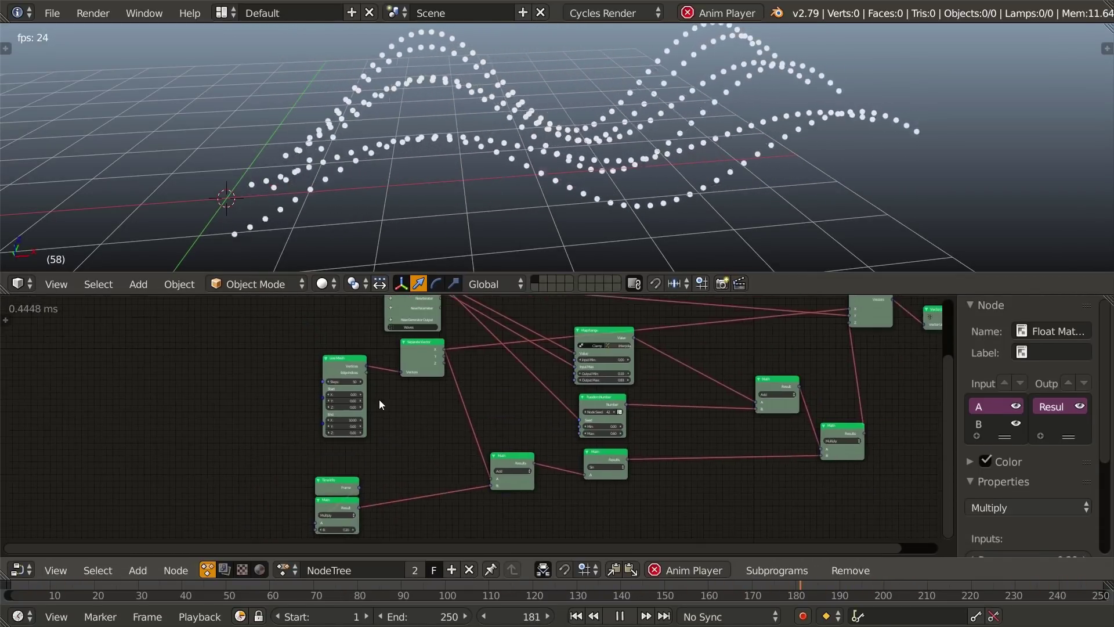
{"action": "key", "text": "g"}
{"action": "key", "text": "x"}
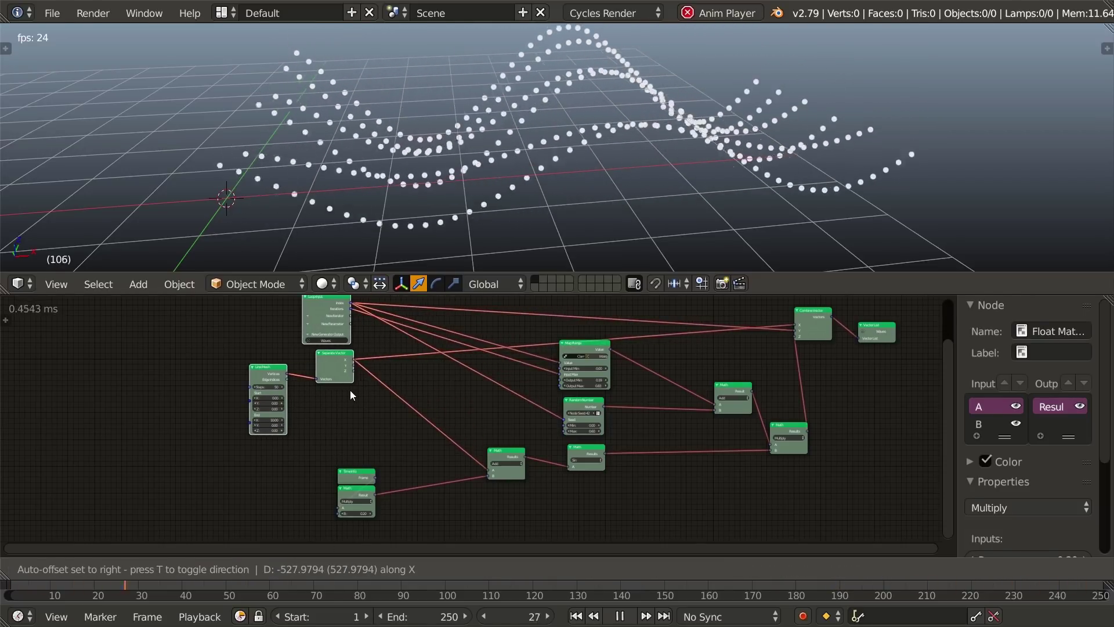
{"action": "left_click", "coordinate": [364, 395]}
Insert a Math node set to Add between the time Multiply node and the existing Add node, feeding the time into B
{"action": "scroll", "coordinate": [411, 430], "scroll_direction": "up", "scroll_amount": 10}
{"action": "middle_click_drag", "start_coordinate": [622, 491], "coordinate": [621, 367]}
{"action": "left_click", "coordinate": [628, 367]}
{"action": "key", "text": "shift+d"}
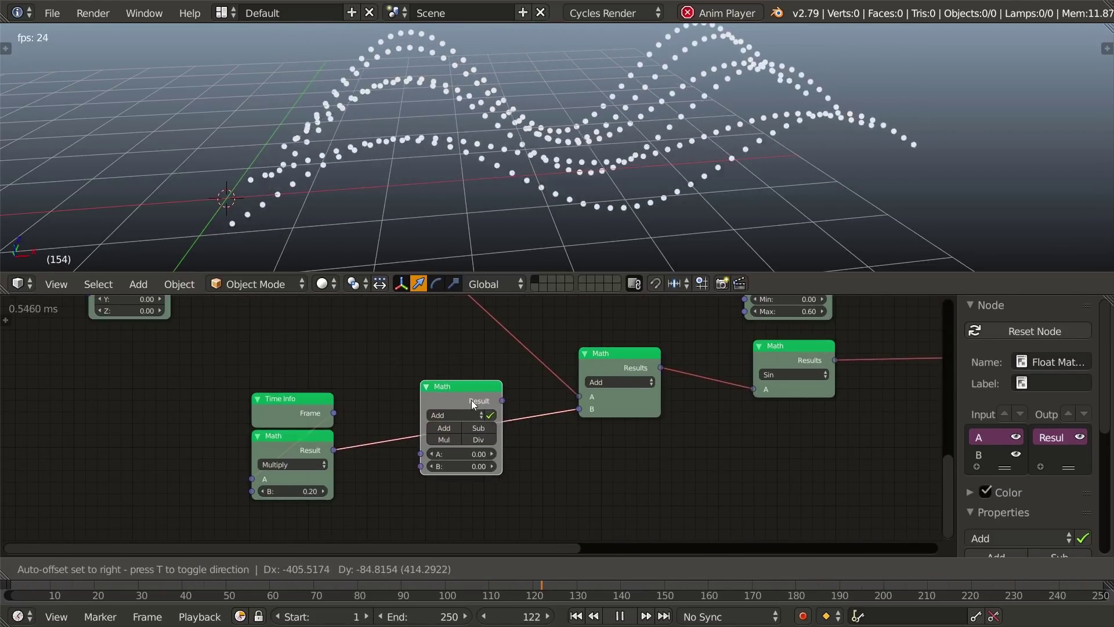
{"action": "left_click", "coordinate": [472, 400]}
{"action": "left_click_drag", "start_coordinate": [421, 453], "coordinate": [422, 466]}
{"action": "left_click", "coordinate": [444, 428]}
{"action": "scroll", "coordinate": [444, 429], "scroll_direction": "down", "scroll_amount": 1}
{"action": "middle_click_drag", "start_coordinate": [444, 428], "coordinate": [405, 504]}
{"action": "left_click_drag", "start_coordinate": [417, 465], "coordinate": [444, 455]}
Link the Loop Input's Index output to the A input of the newly inserted Add node
{"action": "scroll", "coordinate": [398, 369], "scroll_direction": "down", "scroll_amount": 8}
{"action": "middle_click_drag", "start_coordinate": [406, 321], "coordinate": [437, 357]}
{"action": "left_click_drag", "start_coordinate": [406, 307], "coordinate": [430, 314]}
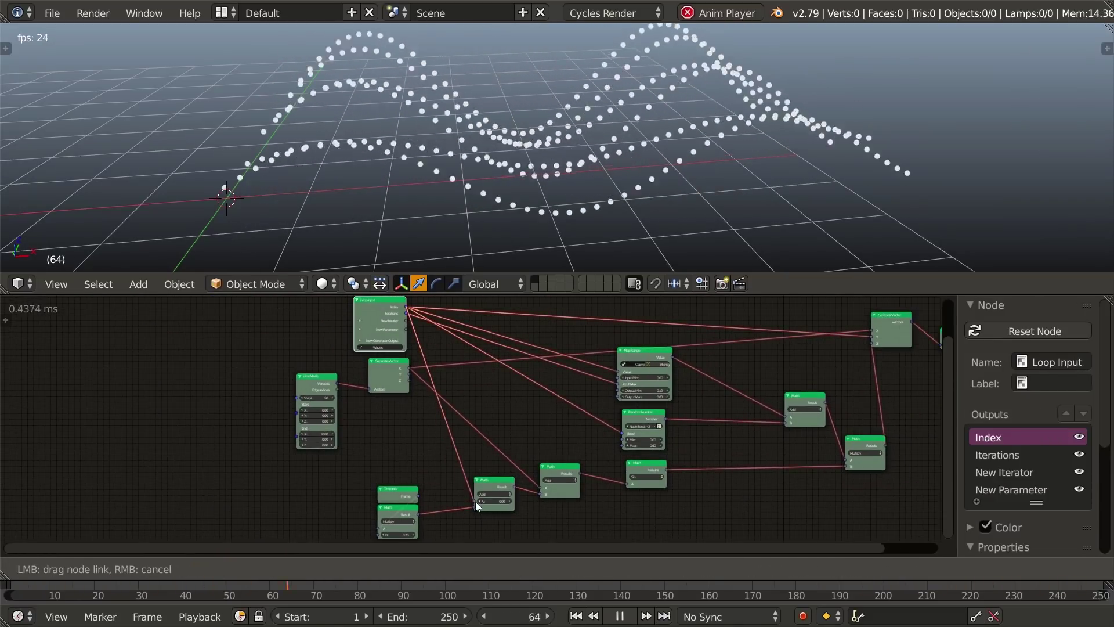
{"action": "left_click_drag", "start_coordinate": [478, 504], "coordinate": [475, 501]}
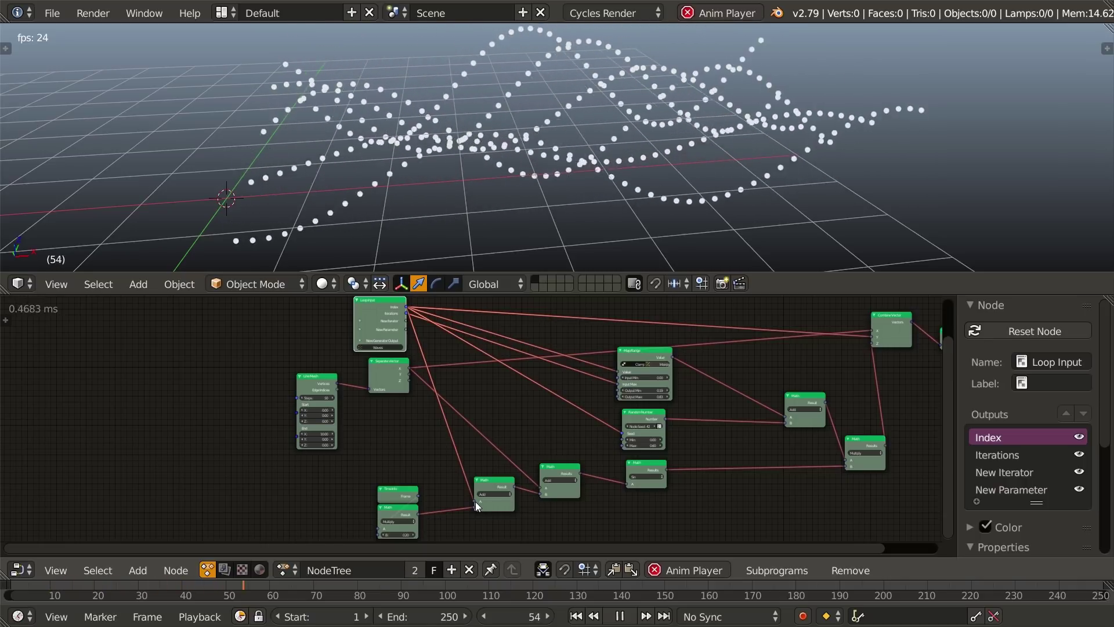
Change the operation of the Math node combining Index and the scaled time from Add to Multiply
{"action": "scroll", "coordinate": [475, 501], "scroll_direction": "up", "scroll_amount": 2}
{"action": "middle_click_drag", "start_coordinate": [521, 489], "coordinate": [522, 398]}
{"action": "scroll", "coordinate": [523, 415], "scroll_direction": "up", "scroll_amount": 2}
{"action": "left_click", "coordinate": [524, 426]}
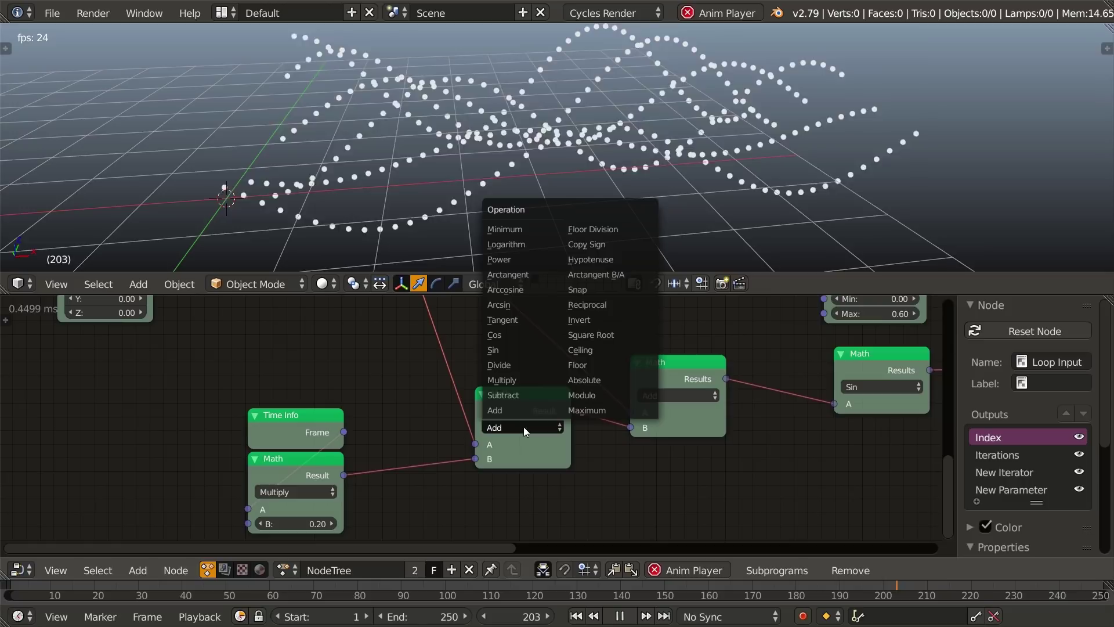
{"action": "left_click", "coordinate": [520, 381]}
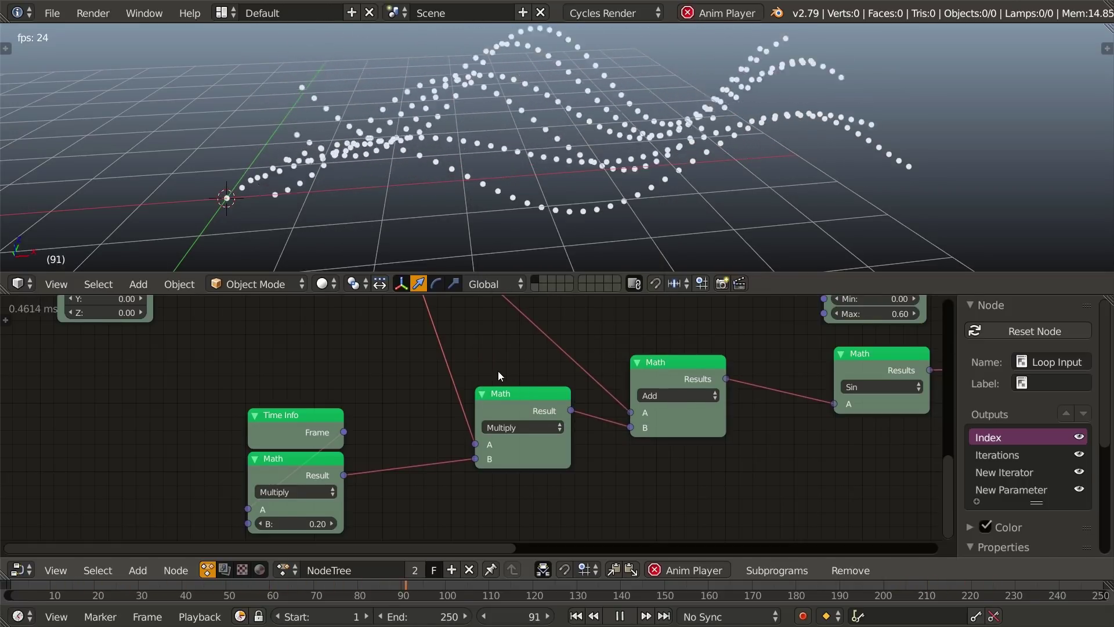
Shift the Loop Input, Line Mesh, Separate Vector and stacked time nodes left along X to free space before the Multiply node
{"action": "scroll", "coordinate": [497, 370], "scroll_direction": "down", "scroll_amount": 5}
{"action": "key", "text": "b"}
{"action": "left_click_drag", "start_coordinate": [331, 329], "coordinate": [456, 518]}
{"action": "key", "text": "g"}
{"action": "key", "text": "x"}
{"action": "left_click", "coordinate": [424, 514]}
Insert a Map Range node on the link between the Loop Input's Index and the Multiply node's A input
{"action": "scroll", "coordinate": [476, 452], "scroll_direction": "up", "scroll_amount": 5}
{"action": "middle_click_drag", "start_coordinate": [482, 470], "coordinate": [521, 404]}
{"action": "key", "text": "ctrl+a"}
{"action": "type", "text": "map ran"}
{"action": "key", "text": "Return"}
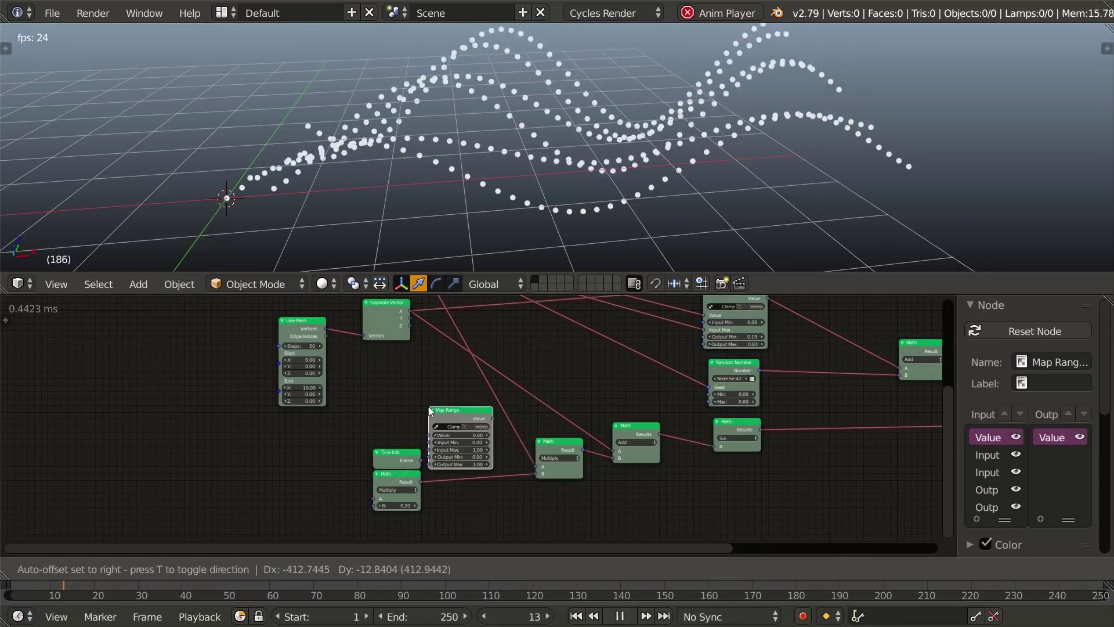
{"action": "left_click", "coordinate": [461, 392]}
Maximize the node editor and link the Loop Input's Index to the new Map Range's Value and Iterations to its Input Max
{"action": "key", "text": "ctrl+space"}
{"action": "left_click_drag", "start_coordinate": [483, 65], "coordinate": [625, 315]}
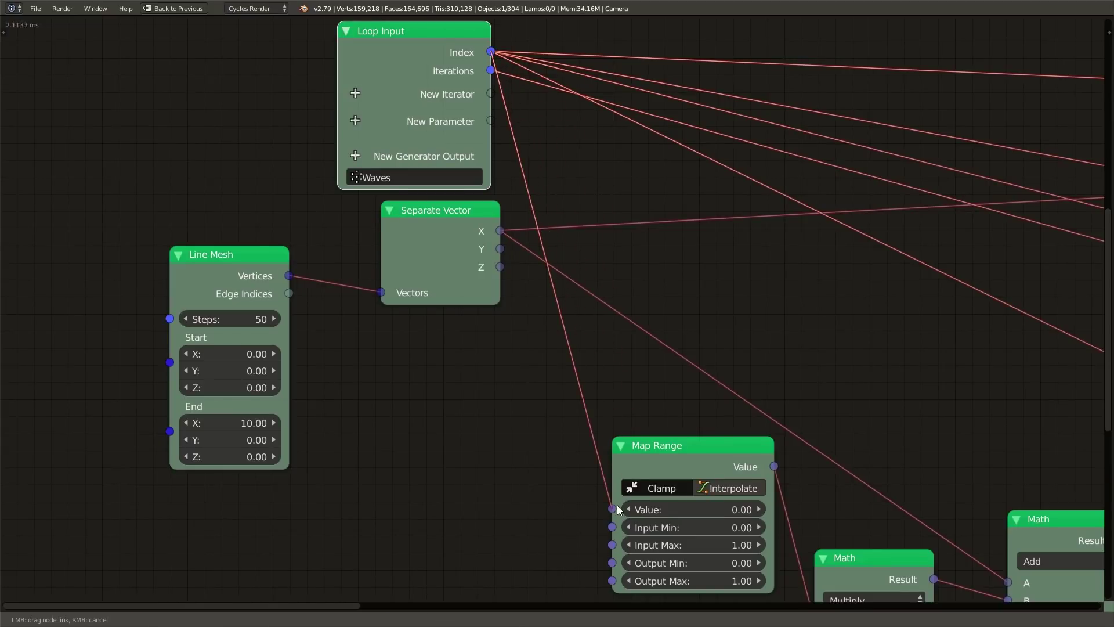
{"action": "left_click_drag", "start_coordinate": [617, 505], "coordinate": [618, 506]}
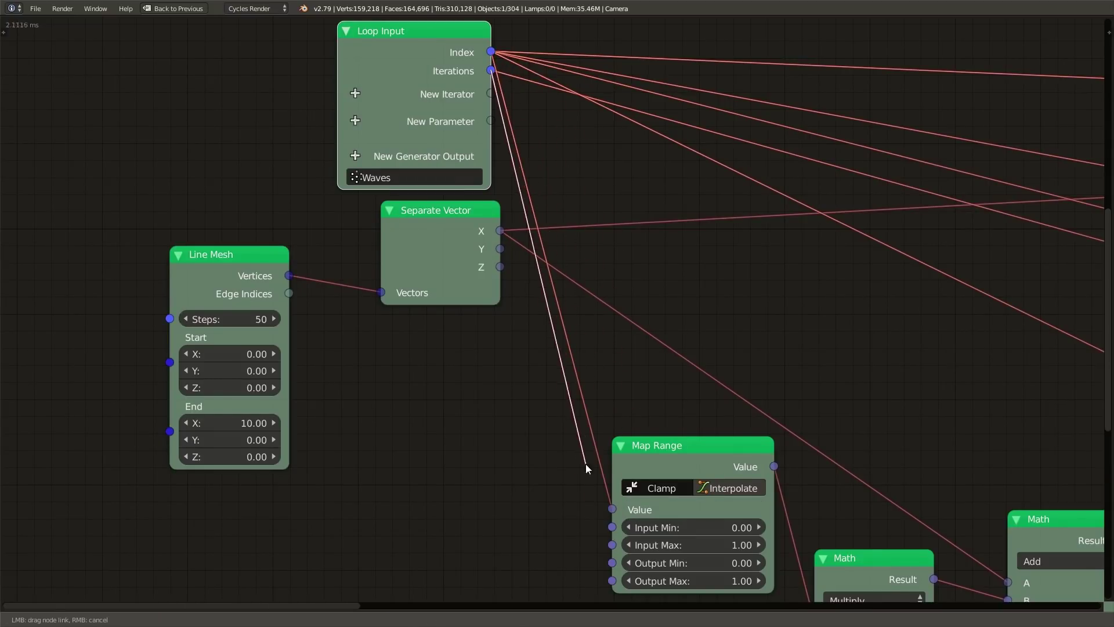
{"action": "left_click_drag", "start_coordinate": [605, 547], "coordinate": [605, 547]}
{"action": "middle_click_drag", "start_coordinate": [604, 546], "coordinate": [462, 399]}
{"action": "scroll", "coordinate": [528, 445], "scroll_direction": "up", "scroll_amount": 6}
{"action": "middle_click_drag", "start_coordinate": [529, 450], "coordinate": [526, 414]}
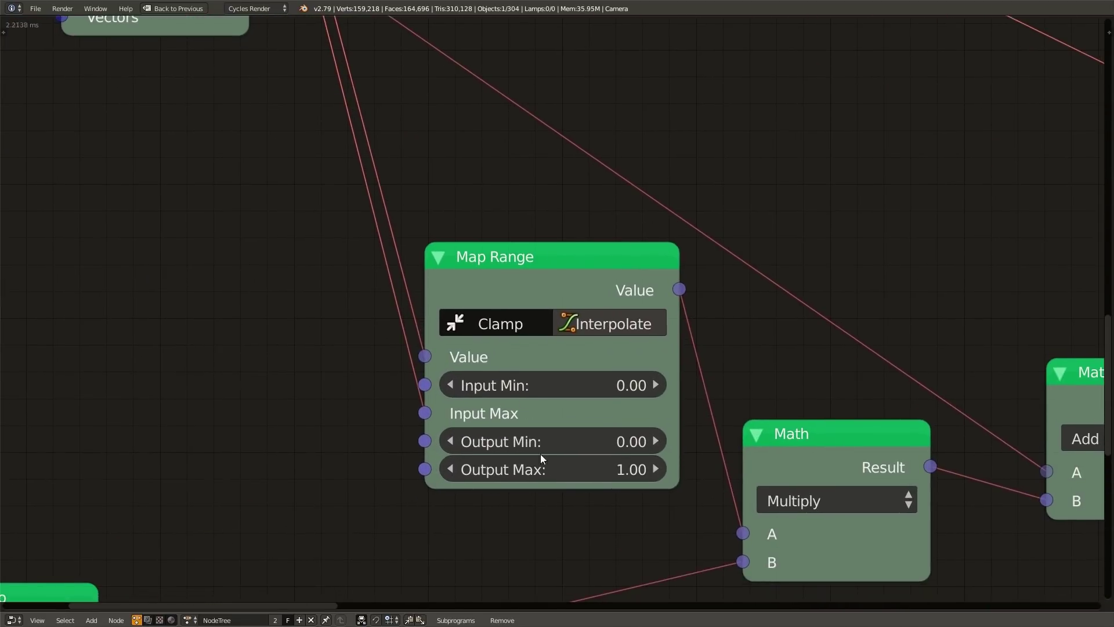
Try different Output Min values on the Map Range node that feeds the time-scaling Multiply node
{"action": "left_click_drag", "start_coordinate": [548, 443], "coordinate": [648, 442]}
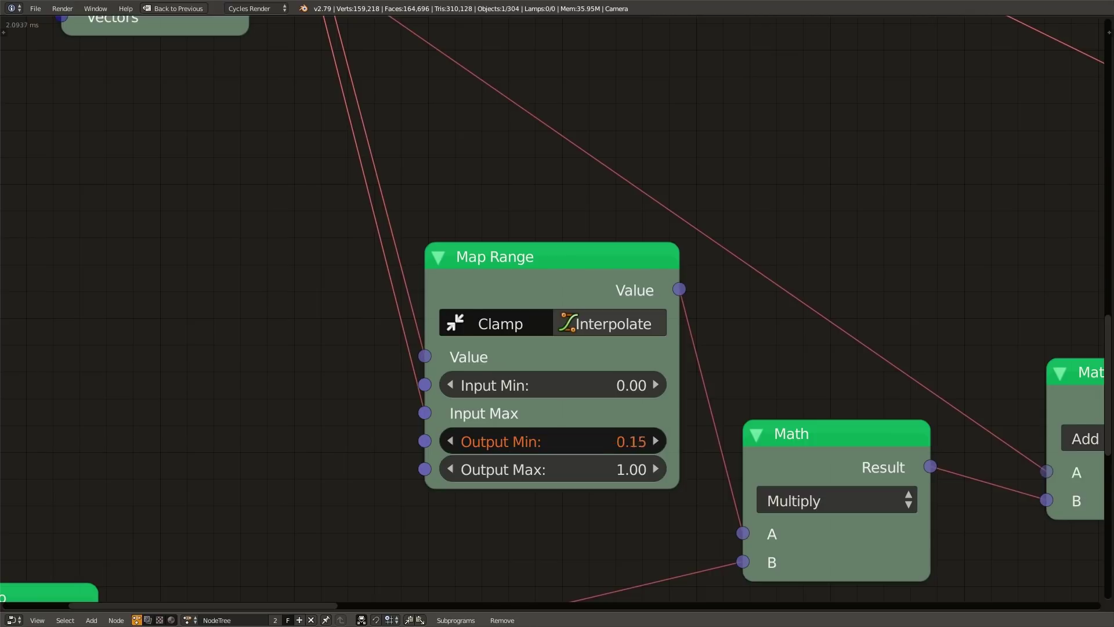
{"action": "left_click_drag", "start_coordinate": [549, 442], "coordinate": [647, 442]}
{"action": "left_click_drag", "start_coordinate": [549, 469], "coordinate": [549, 470]}
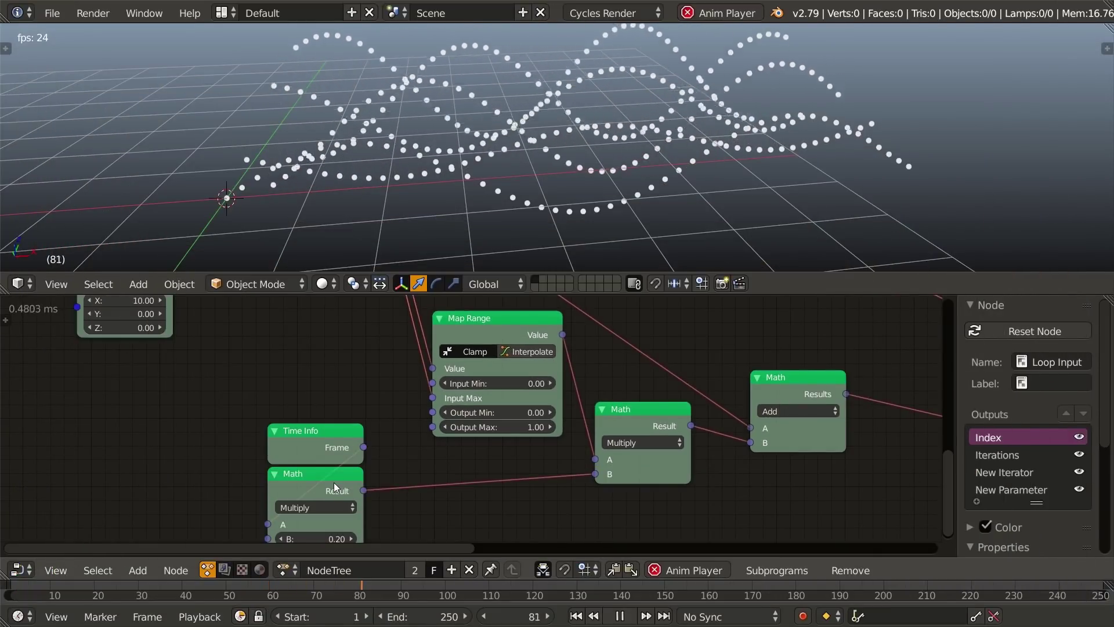
Delete the Math node under Time Info and link Time Info's Frame directly to the remaining Multiply node's B input
{"action": "left_click", "coordinate": [334, 485]}
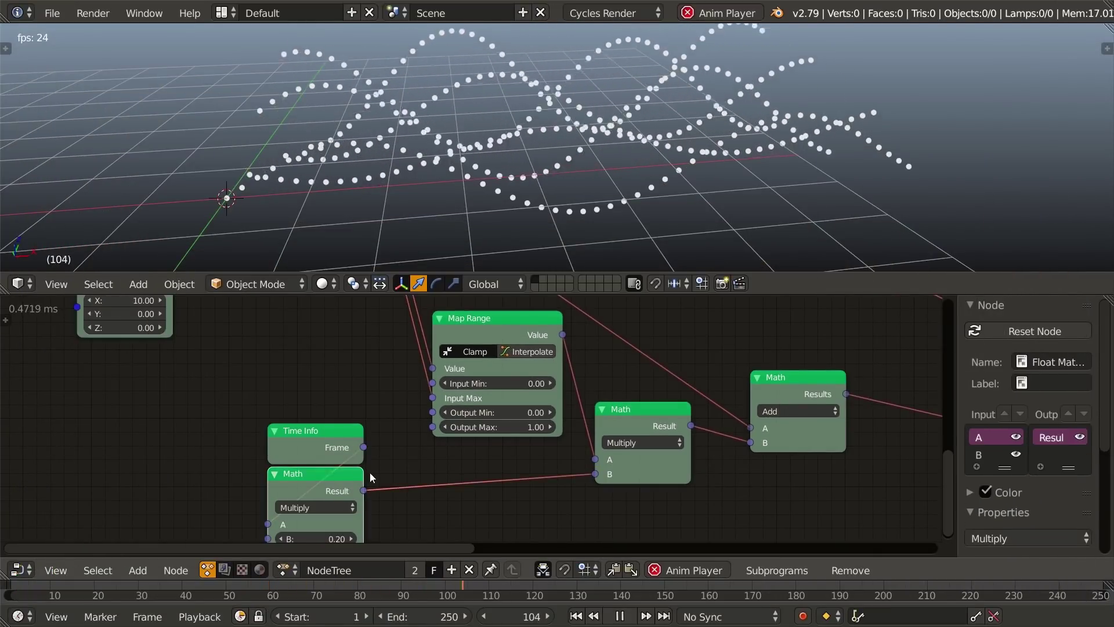
{"action": "key", "text": "x"}
{"action": "mouse_move", "coordinate": [363, 447]}
{"action": "left_mouse_down"}
{"action": "mouse_move", "coordinate": [594, 474]}
{"action": "mouse_move", "coordinate": [358, 465]}
{"action": "mouse_move", "coordinate": [368, 489]}
{"action": "left_mouse_up"}
Set the speed Map Range's Output Max to 0.20 and its Output Min to 0.04
{"action": "scroll", "coordinate": [489, 493], "scroll_direction": "up", "scroll_amount": 2}
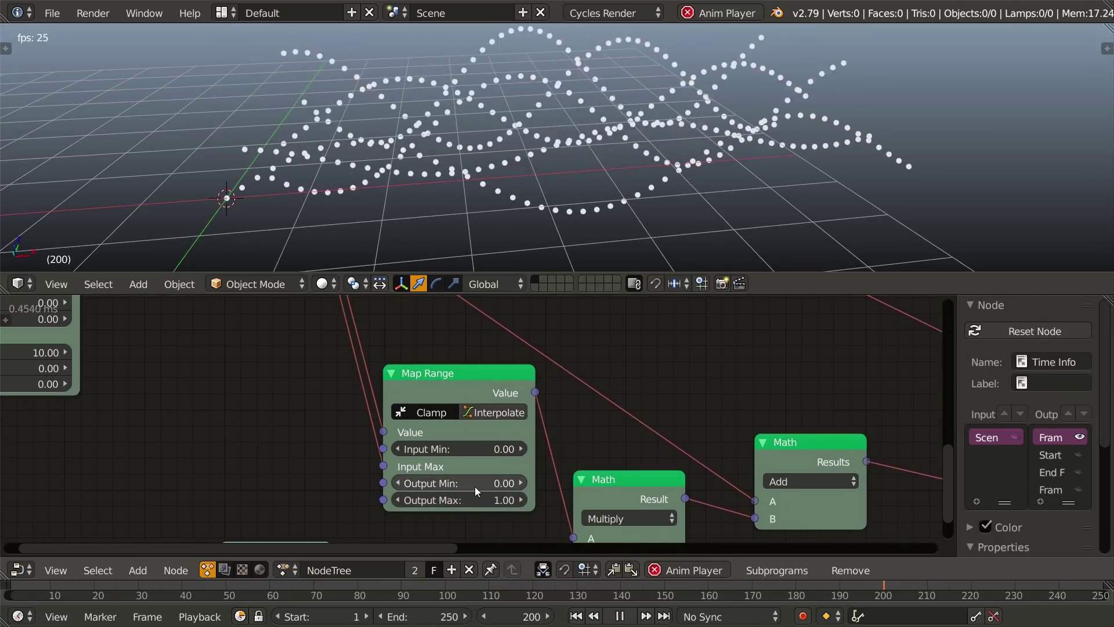
{"action": "left_click", "coordinate": [473, 495]}
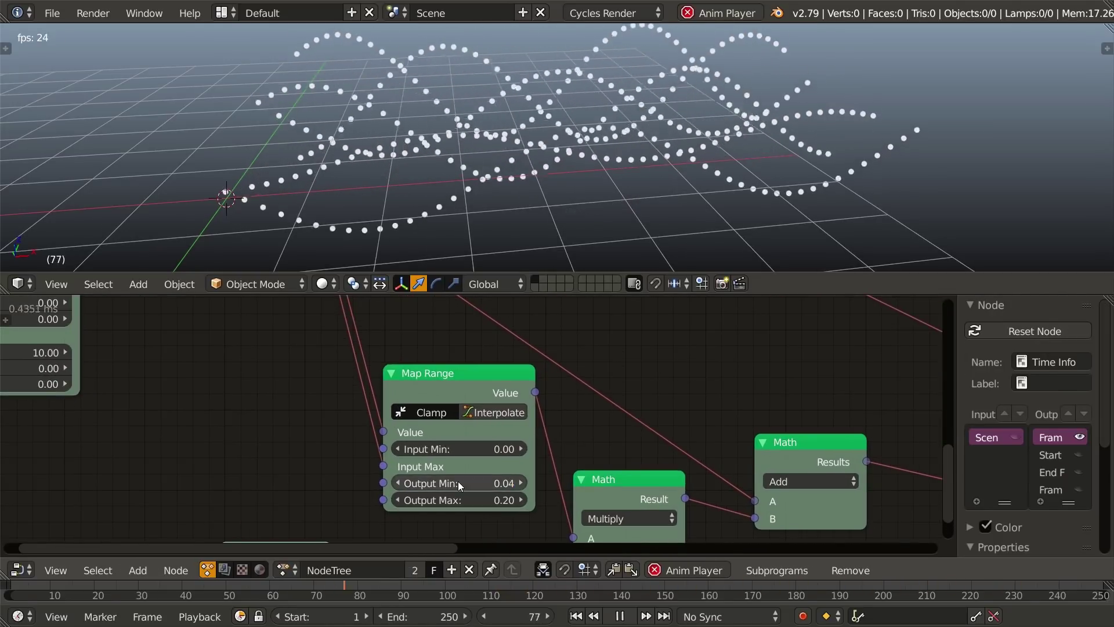
{"action": "mouse_move", "coordinate": [458, 481]}
{"action": "left_mouse_down"}
{"action": "mouse_move", "coordinate": [469, 482]}
{"action": "mouse_move", "coordinate": [458, 482]}
{"action": "left_mouse_up"}
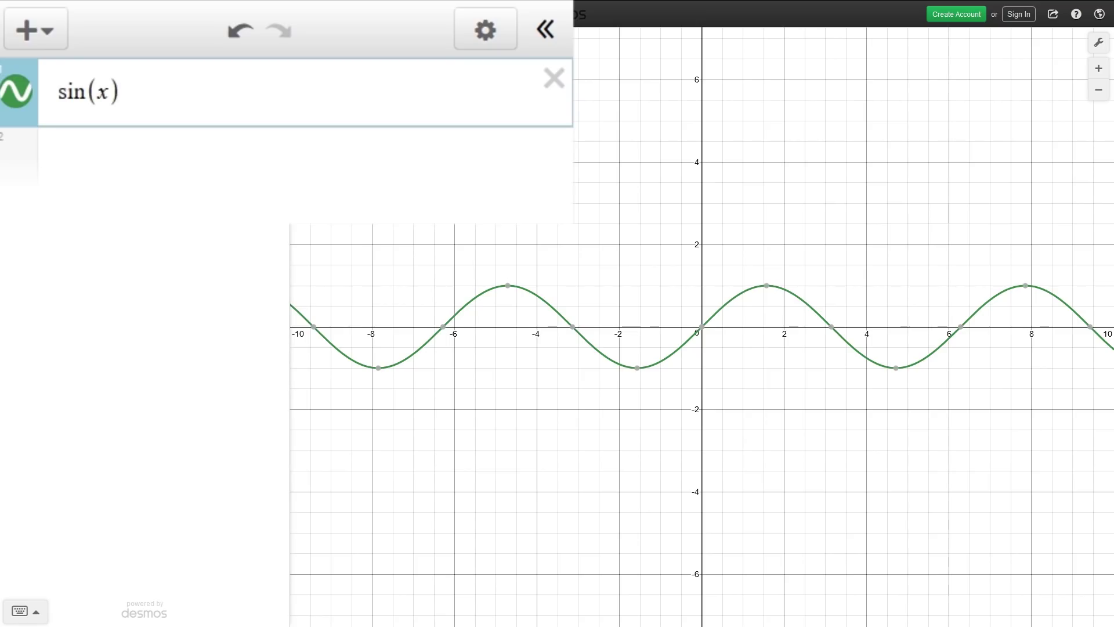
In Desmos, extend the expression to sin(x)+v, add a slider for v and vary it to shift the curve vertically
{"action": "type", "text": "+v"}
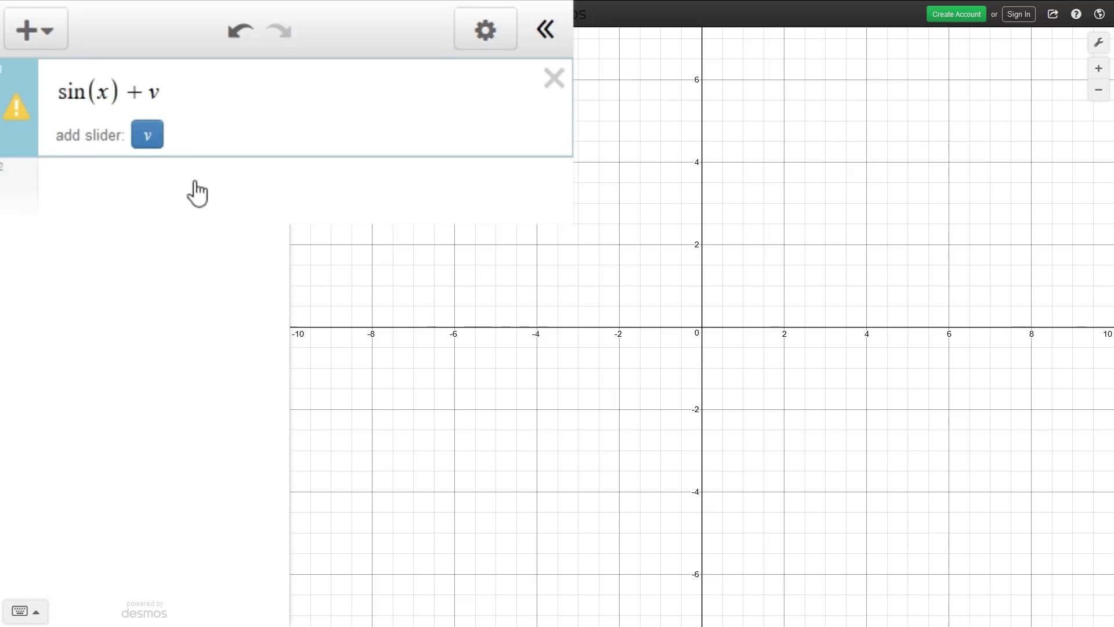
{"action": "left_click", "coordinate": [150, 138]}
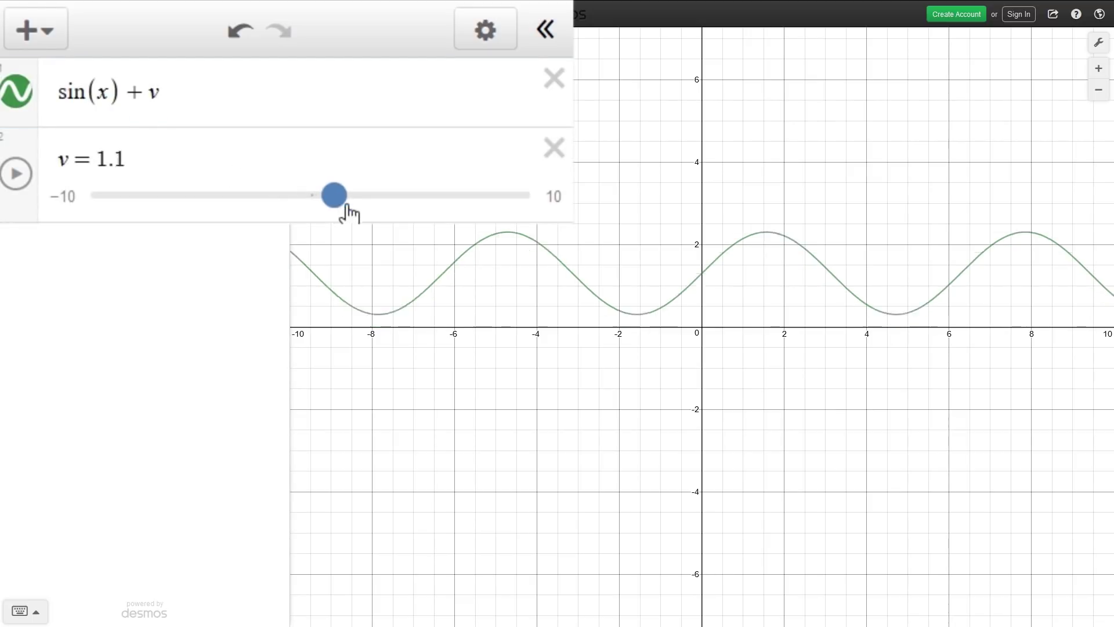
{"action": "left_click_drag", "start_coordinate": [376, 209], "coordinate": [328, 196]}
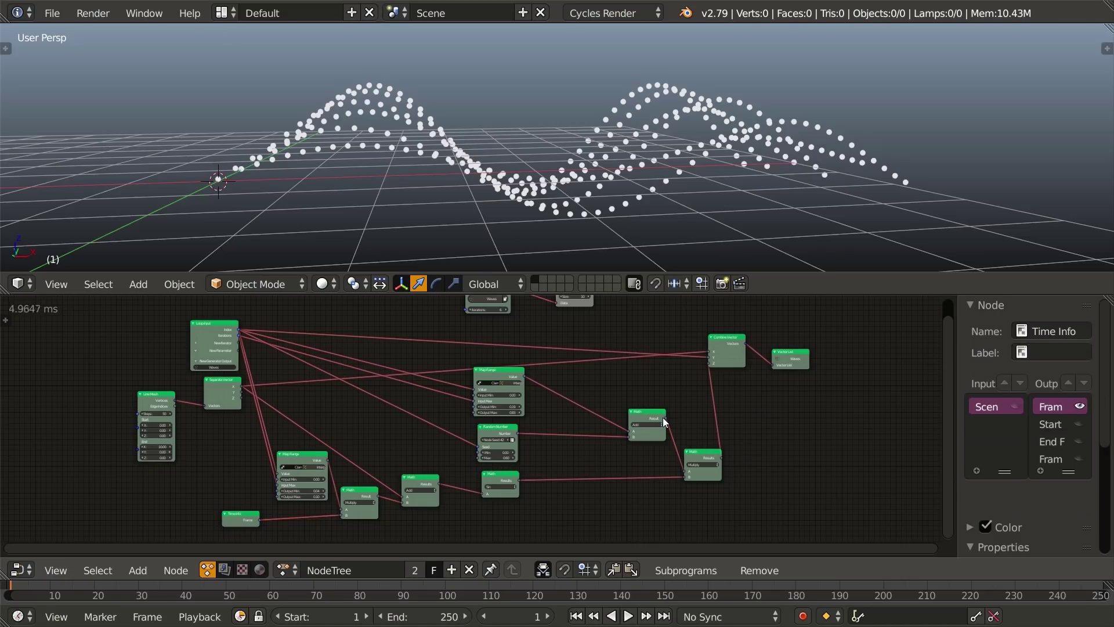
In Blender, shift the amplitude Add node and the following Multiply node left along X to free space before Combine Vector
{"action": "left_click_drag", "start_coordinate": [699, 459], "coordinate": [719, 481]}
{"action": "key", "text": "g"}
{"action": "key", "text": "x"}
{"action": "left_click", "coordinate": [632, 472]}
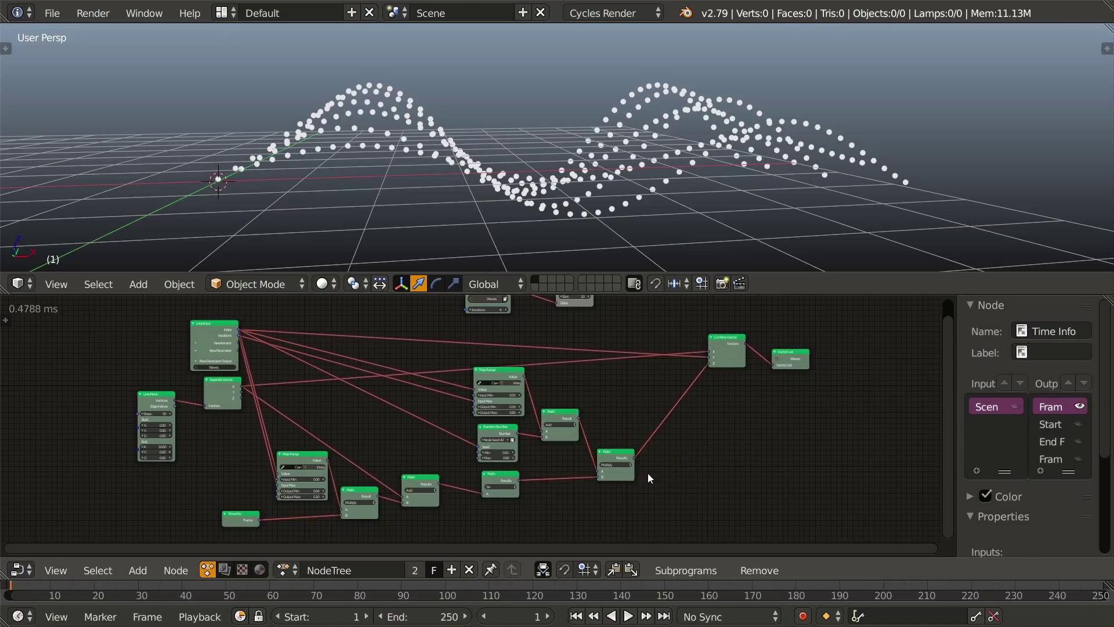
Duplicate the Add node onto the link between the Multiply node and Combine Vector's Z, with the Multiply result feeding input B
{"action": "middle_click_drag", "start_coordinate": [648, 473], "coordinate": [518, 471]}
{"action": "scroll", "coordinate": [508, 471], "scroll_direction": "up", "scroll_amount": 5}
{"action": "scroll", "coordinate": [510, 464], "scroll_direction": "up", "scroll_amount": 4}
{"action": "left_click", "coordinate": [389, 415]}
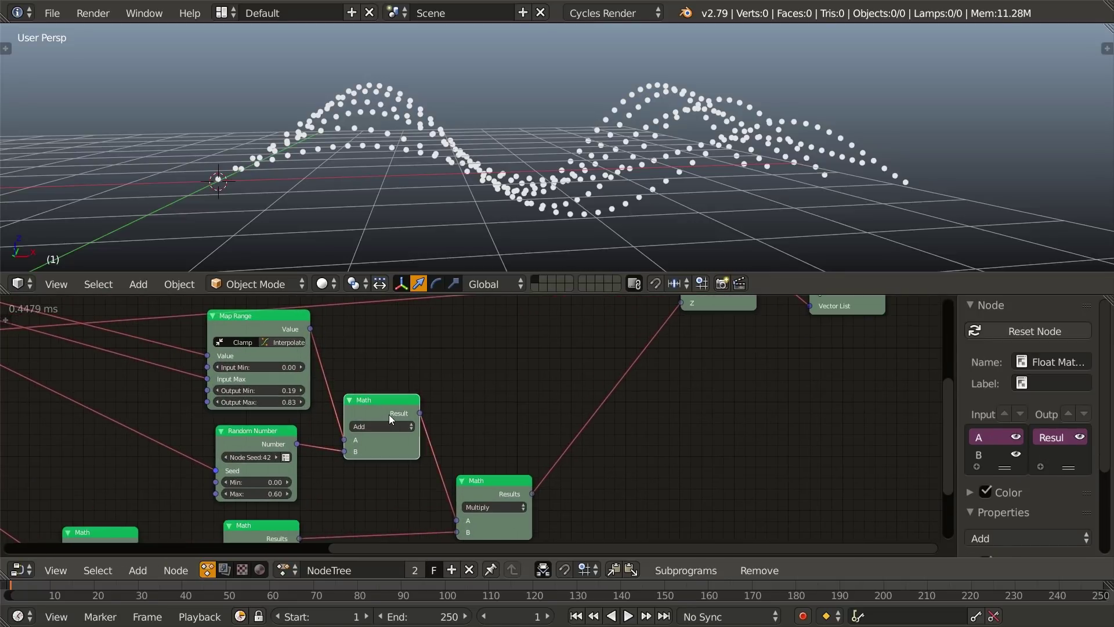
{"action": "key", "text": "shift+d"}
{"action": "left_click", "coordinate": [624, 382]}
{"action": "scroll", "coordinate": [555, 385], "scroll_direction": "up", "scroll_amount": 2}
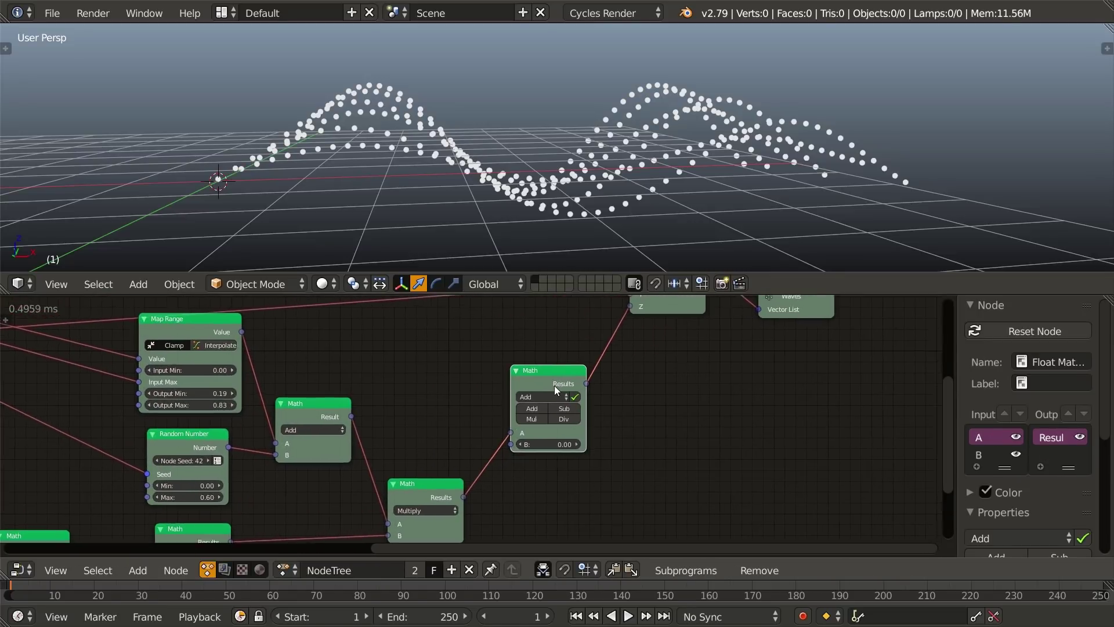
{"action": "left_click", "coordinate": [566, 402]}
{"action": "left_click_drag", "start_coordinate": [523, 412], "coordinate": [524, 423]}
Add a Random Number node before the new Add node and set its Min to -1.00
{"action": "middle_click_drag", "start_coordinate": [424, 381], "coordinate": [544, 454]}
{"action": "key", "text": "ctrl+a"}
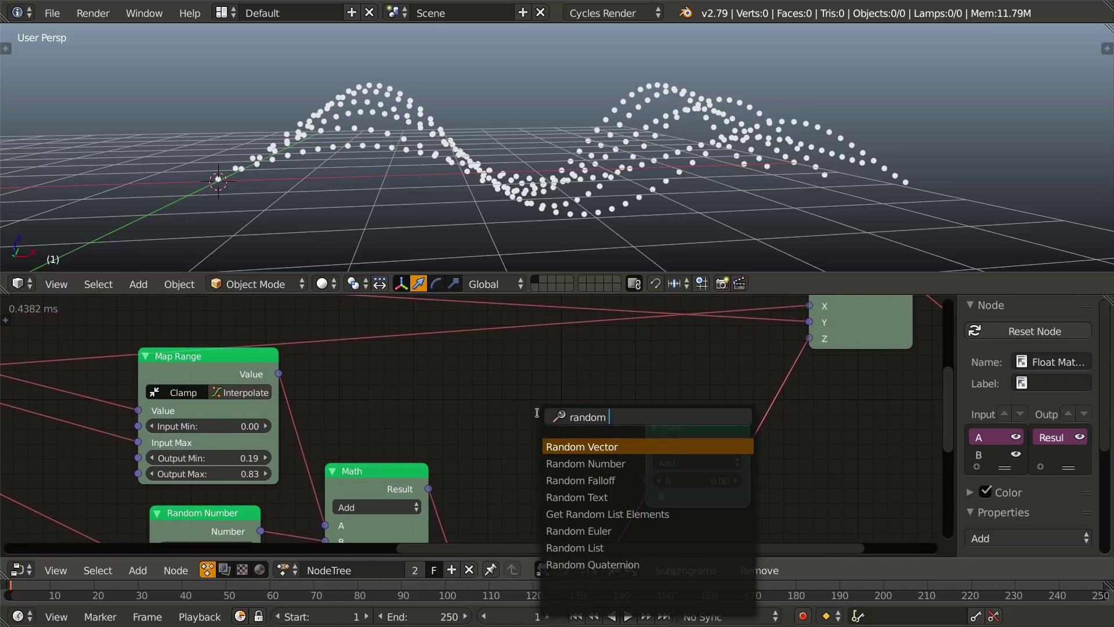
{"action": "key", "text": "Return"}
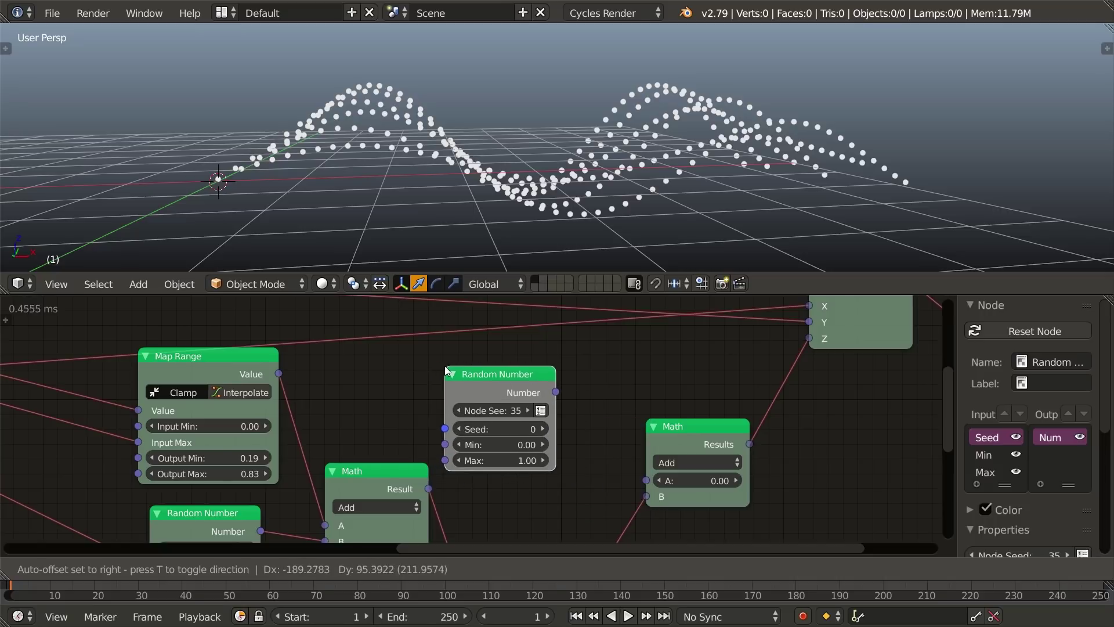
{"action": "left_click", "coordinate": [513, 422]}
{"action": "left_click", "coordinate": [519, 439]}
{"action": "type", "text": "-1"}
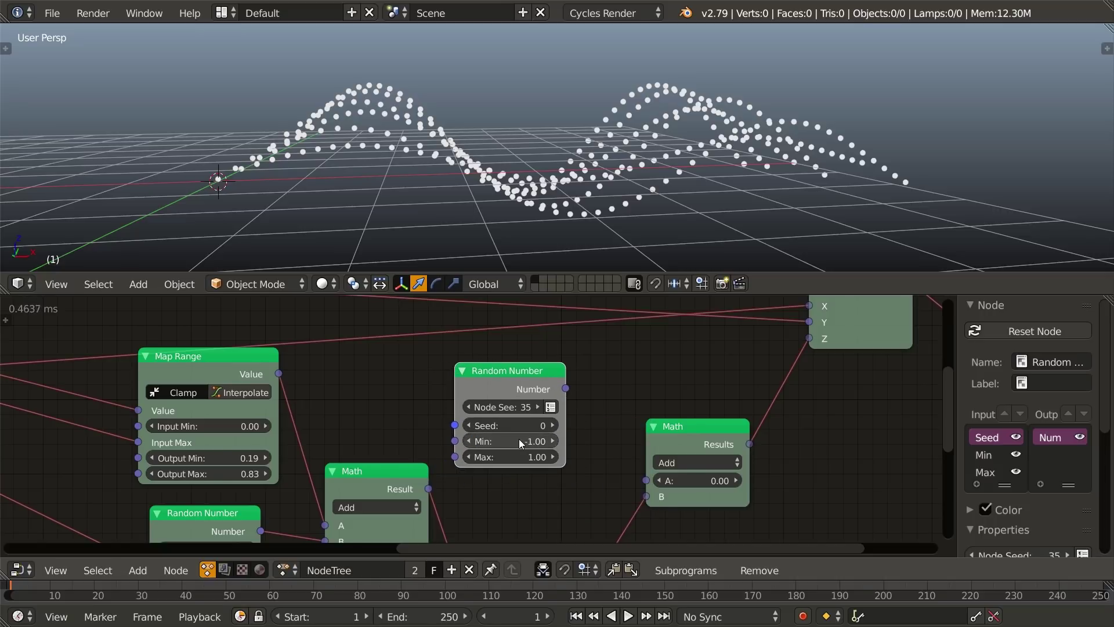
Link the new Random Number's output to the last Add node's A input and the Loop Input's Index to its Seed
{"action": "left_click_drag", "start_coordinate": [565, 388], "coordinate": [646, 481]}
{"action": "middle_click_drag", "start_coordinate": [322, 399], "coordinate": [728, 442]}
{"action": "middle_click_drag", "start_coordinate": [728, 442], "coordinate": [569, 413], "text": "ctrl"}
{"action": "left_click_drag", "start_coordinate": [819, 459], "coordinate": [424, 341]}
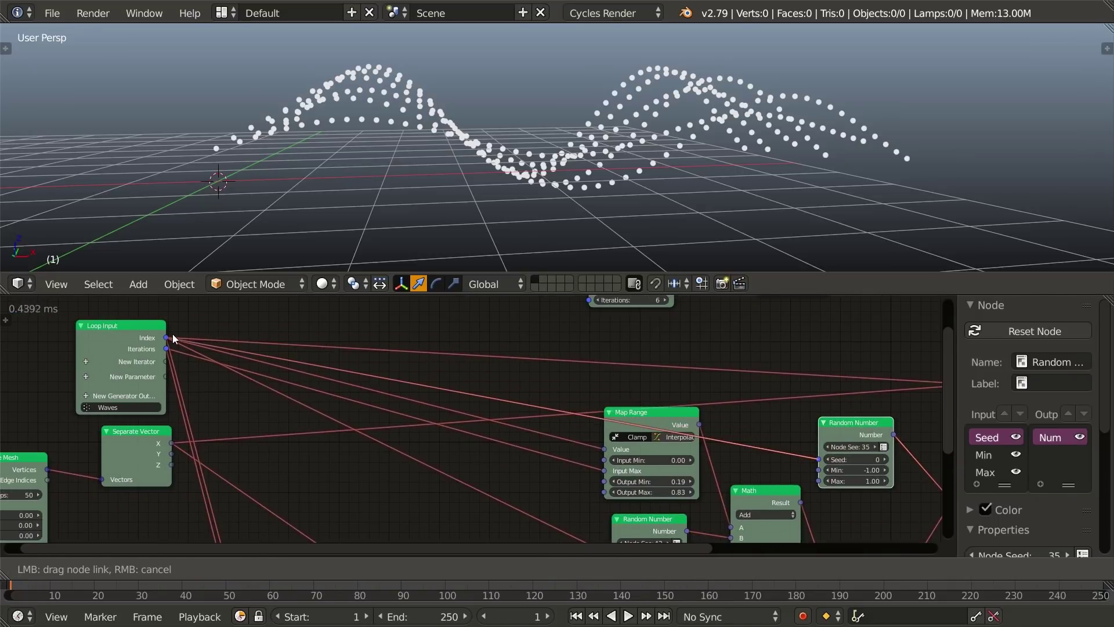
{"action": "left_click_drag", "start_coordinate": [171, 335], "coordinate": [167, 337]}
Move the new Random Number node left beside the Map Range node to free space before the last Add node
{"action": "middle_click_drag", "start_coordinate": [771, 435], "coordinate": [401, 408]}
{"action": "scroll", "coordinate": [311, 392], "scroll_direction": "down", "scroll_amount": 2}
{"action": "scroll", "coordinate": [311, 392], "scroll_direction": "up", "scroll_amount": 7}
{"action": "key", "text": "g"}
{"action": "left_click", "coordinate": [429, 433]}
Duplicate the Add node onto the link between the new Random Number and the last Add node, and set its operation to Multiply
{"action": "middle_click_drag", "start_coordinate": [495, 458], "coordinate": [477, 440]}
{"action": "left_click_drag", "start_coordinate": [628, 434], "coordinate": [665, 431]}
{"action": "key", "text": "shift+d"}
{"action": "left_click", "coordinate": [510, 384]}
{"action": "left_click", "coordinate": [493, 419]}
{"action": "middle_click_drag", "start_coordinate": [504, 455], "coordinate": [517, 471]}
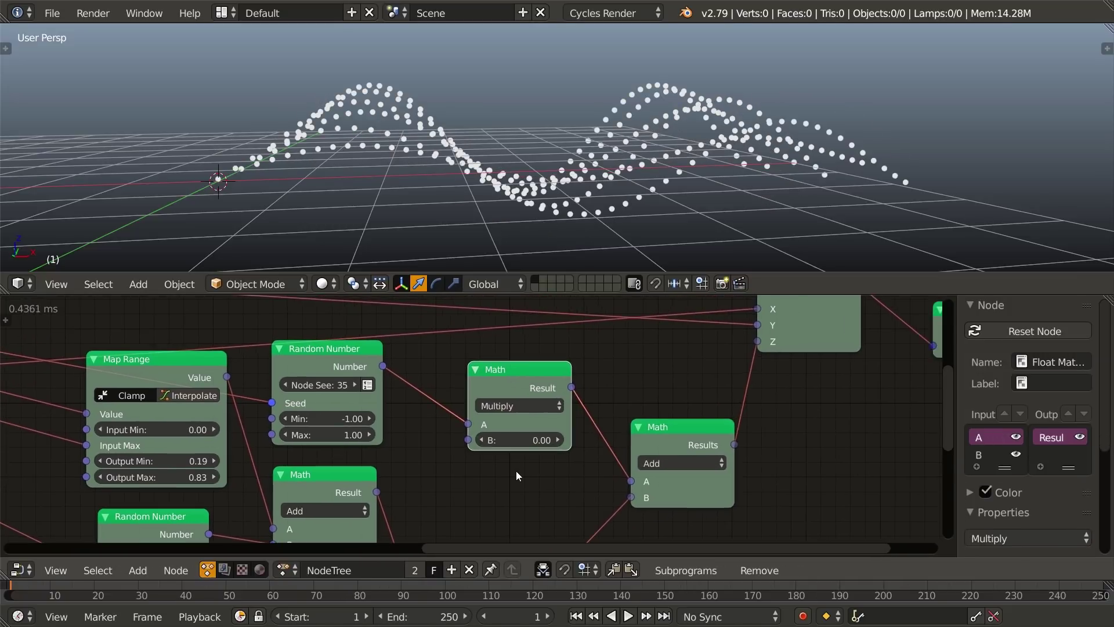
Try different B values on the new Multiply node to spread the waves vertically, then reset B to 0
{"action": "scroll", "coordinate": [517, 471], "scroll_direction": "up", "scroll_amount": 1}
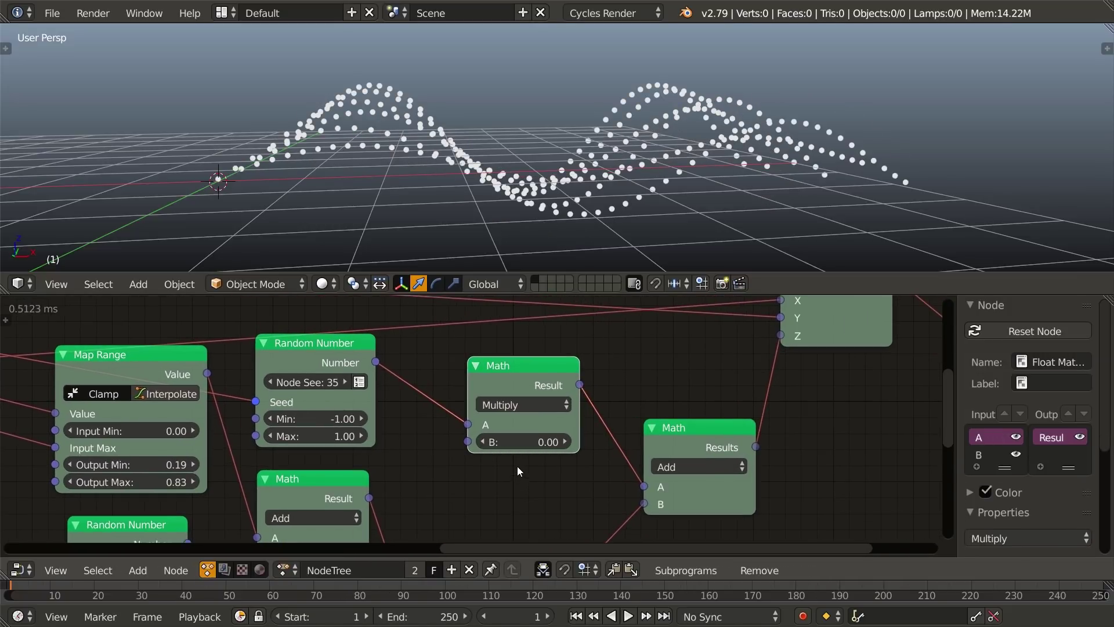
{"action": "left_click_drag", "start_coordinate": [514, 443], "coordinate": [656, 444]}
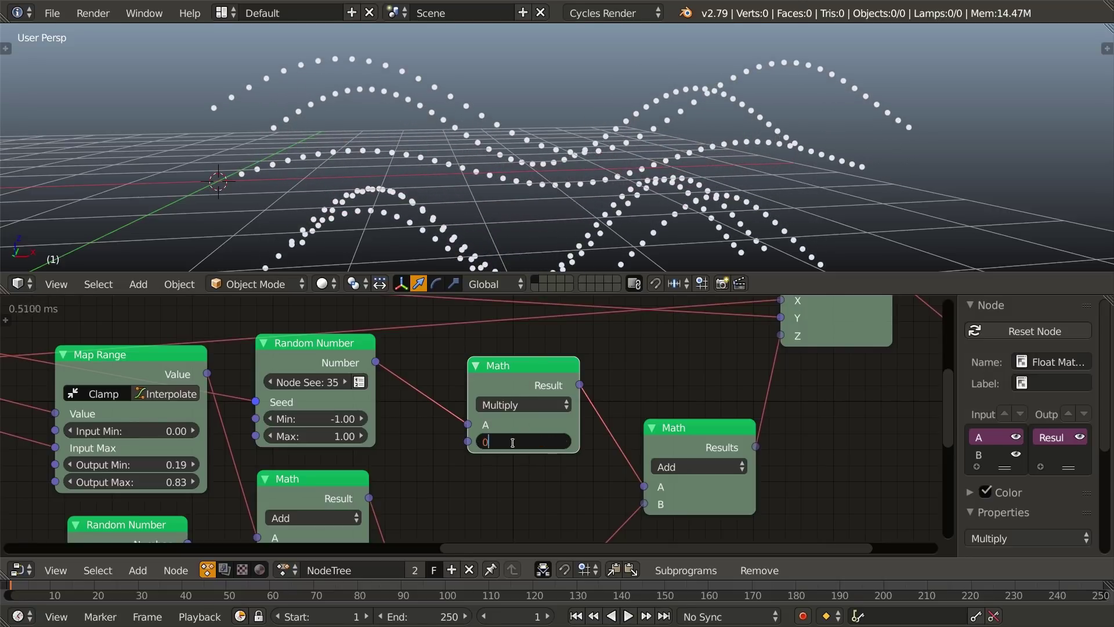
{"action": "key", "text": "Return"}
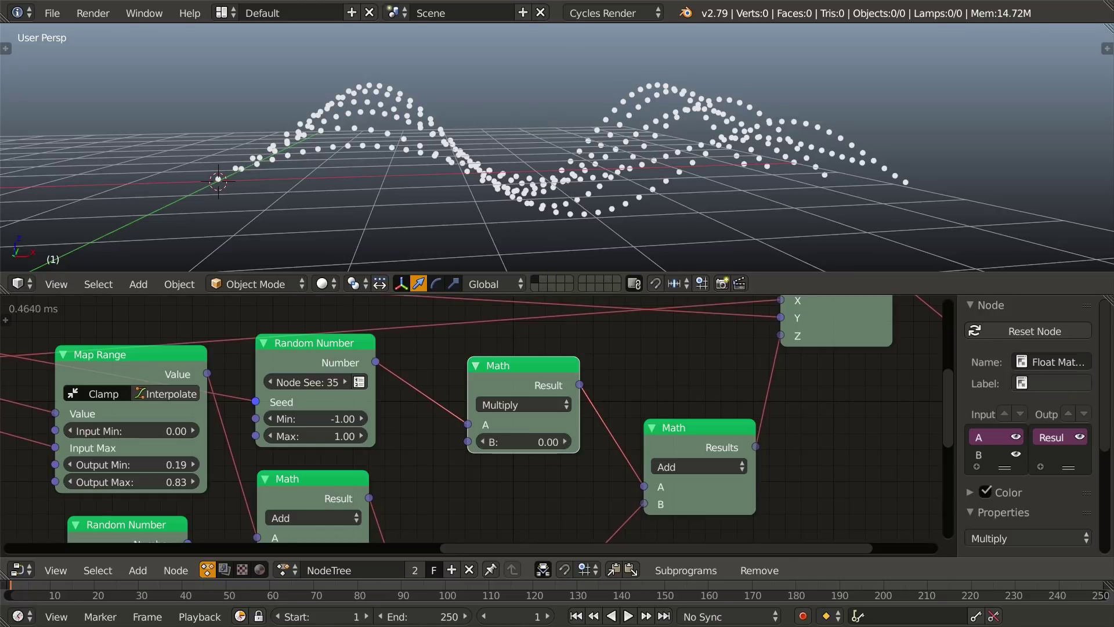
Add a Bake Sound node in the empty area below the Time Info and Multiply nodes
{"action": "key", "text": "Home"}
{"action": "middle_click_drag", "start_coordinate": [374, 492], "coordinate": [392, 369]}
{"action": "scroll", "coordinate": [429, 439], "scroll_direction": "up", "scroll_amount": 10}
{"action": "key", "text": "shift+a"}
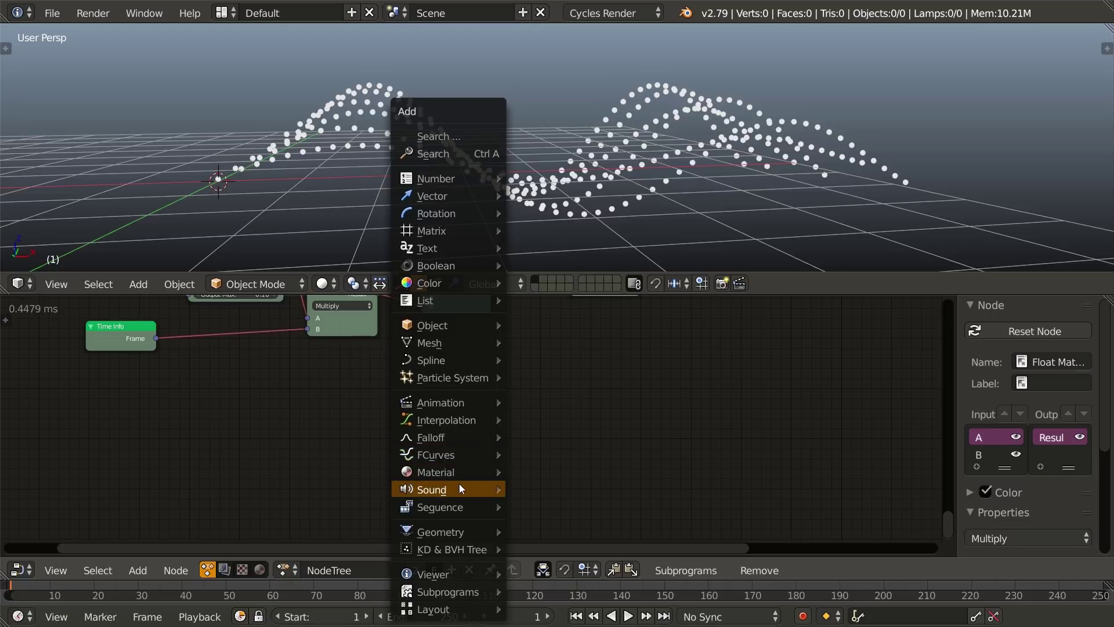
{"action": "mouse_move", "coordinate": [458, 488]}
{"action": "left_click", "coordinate": [528, 488]}
{"action": "left_click", "coordinate": [405, 417]}
Load the Aire - Tea Time MP3 from the Audio folder into the Bake Sound node
{"action": "left_click", "coordinate": [418, 438]}
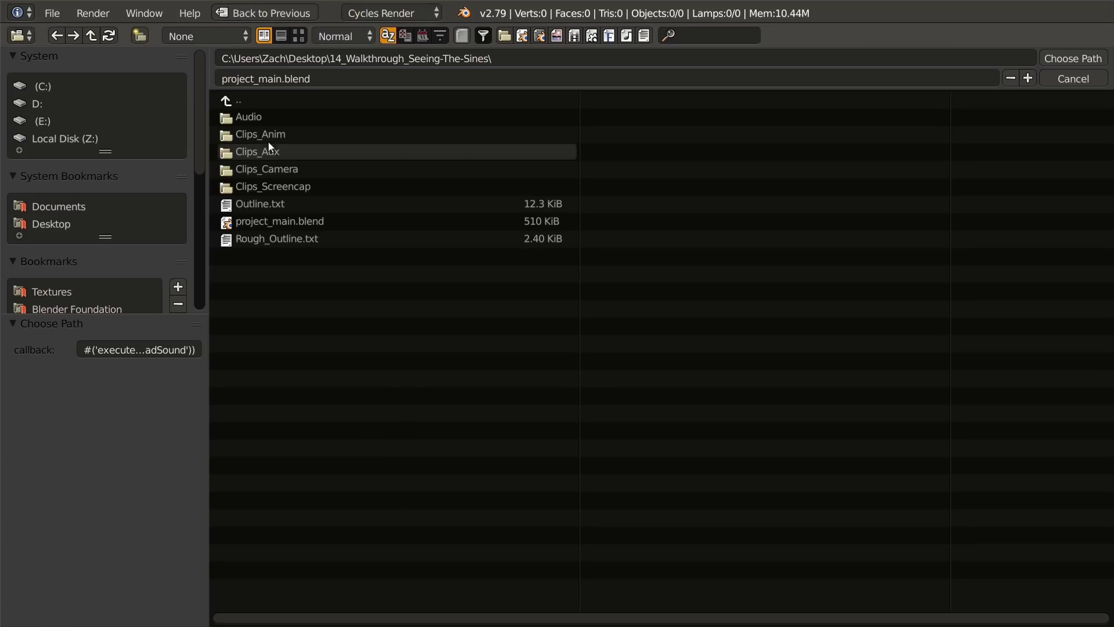
{"action": "left_click", "coordinate": [267, 121]}
{"action": "double_click", "coordinate": [268, 118]}
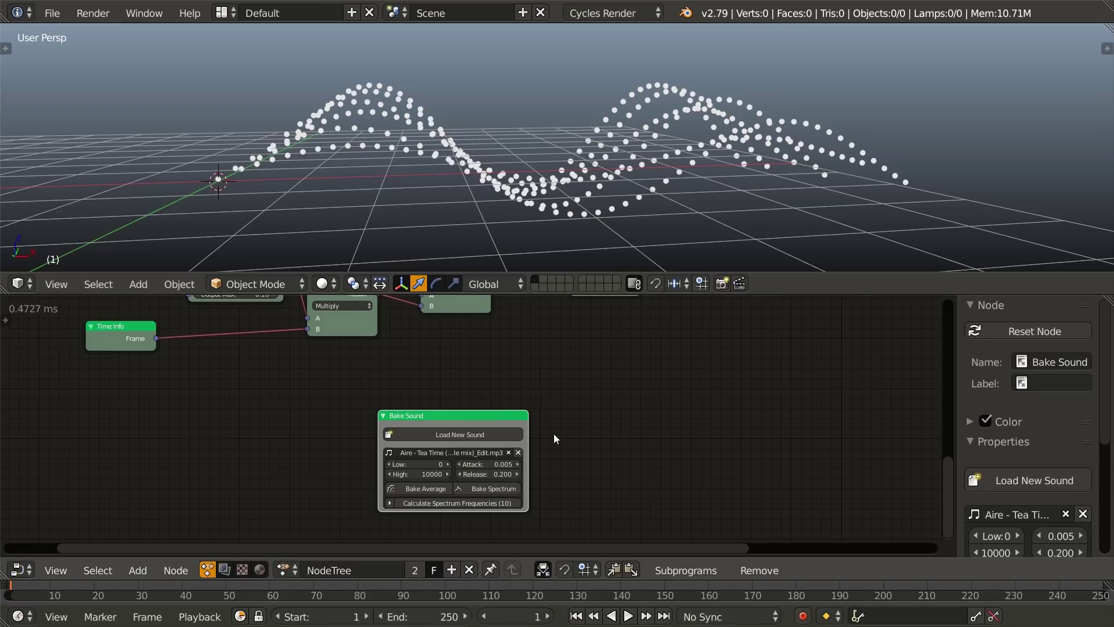
Bake the average of the loaded sound in the Bake Sound node
{"action": "middle_click_drag", "start_coordinate": [553, 444], "coordinate": [566, 416]}
{"action": "scroll", "coordinate": [557, 420], "scroll_direction": "up", "scroll_amount": 3}
{"action": "left_click", "coordinate": [445, 475]}
{"action": "scroll", "coordinate": [639, 412], "scroll_direction": "down", "scroll_amount": 5}
Shift the new Multiply node, the last Add node and the output nodes right along X to free space after Random Number
{"action": "middle_click_drag", "start_coordinate": [701, 319], "coordinate": [458, 482]}
{"action": "scroll", "coordinate": [458, 482], "scroll_direction": "down", "scroll_amount": 1}
{"action": "left_click_drag", "start_coordinate": [475, 303], "coordinate": [739, 460]}
{"action": "key", "text": "g"}
{"action": "key", "text": "x"}
{"action": "left_click", "coordinate": [678, 412]}
Add an Evaluate Sound node, link its Volume to the new Multiply node's B input and preview the animation
{"action": "scroll", "coordinate": [500, 442], "scroll_direction": "up", "scroll_amount": 2}
{"action": "scroll", "coordinate": [502, 443], "scroll_direction": "up", "scroll_amount": 2}
{"action": "key", "text": "ctrl+a"}
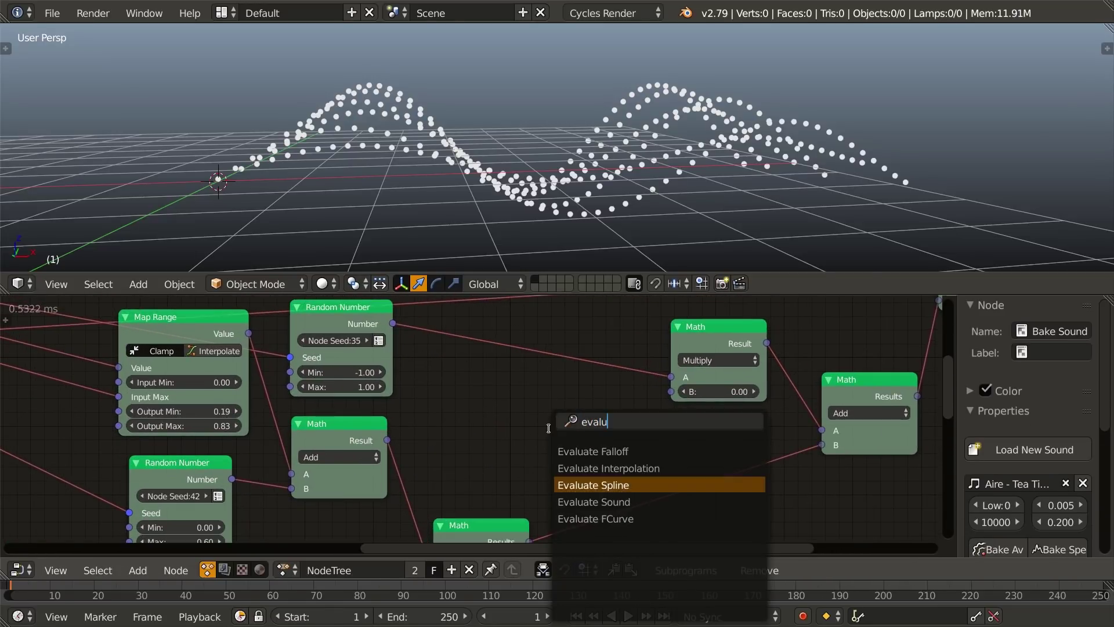
{"action": "type", "text": "evalu"}
{"action": "key", "text": "Down"}
{"action": "key", "text": "Return"}
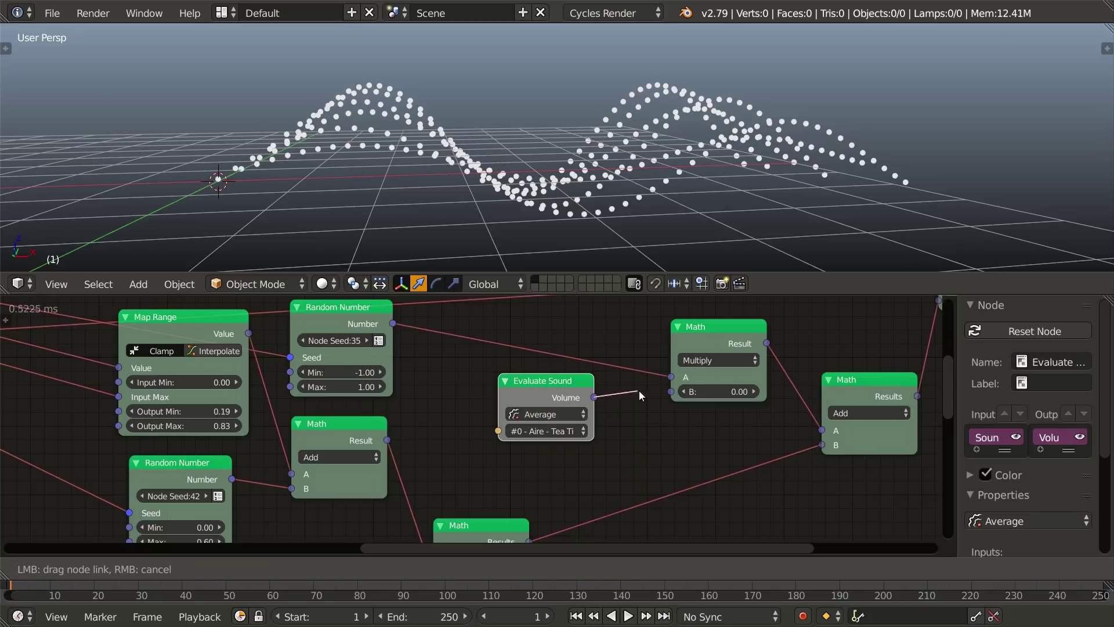
{"action": "middle_click_drag", "start_coordinate": [654, 407], "coordinate": [606, 430]}
{"action": "key", "text": "alt+a"}
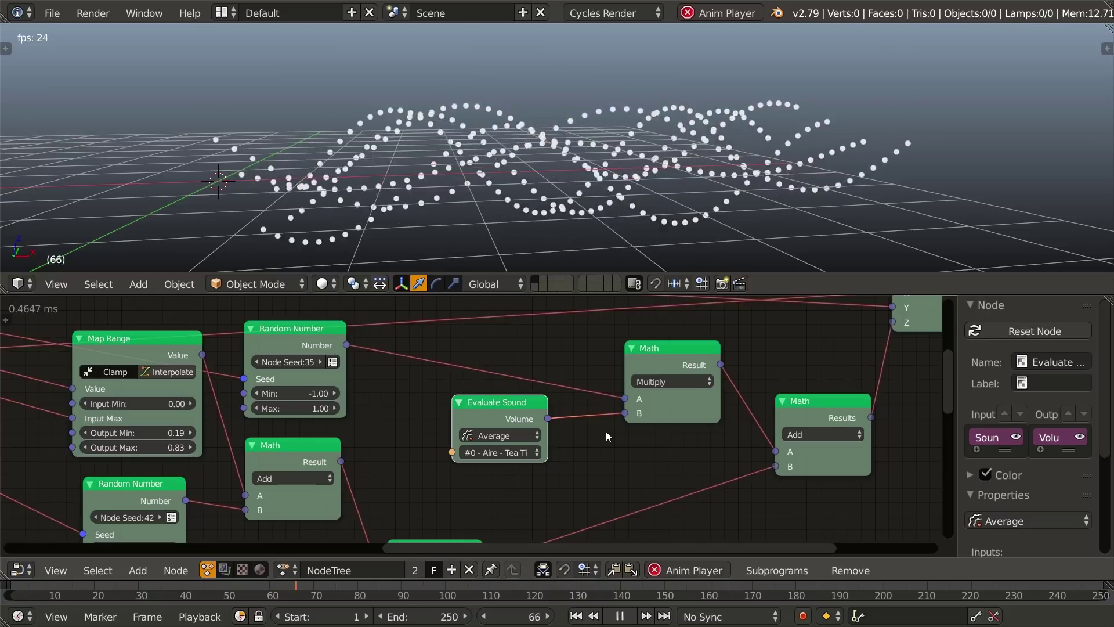
{"action": "key", "text": "Escape"}
Shift the sound-driven Multiply node and the nodes after it further right along X, away from Evaluate Sound
{"action": "scroll", "coordinate": [606, 431], "scroll_direction": "down", "scroll_amount": 5}
{"action": "middle_click_drag", "start_coordinate": [606, 431], "coordinate": [540, 417]}
{"action": "key", "text": "b"}
{"action": "left_click_drag", "start_coordinate": [520, 314], "coordinate": [783, 458]}
{"action": "key", "text": "g"}
{"action": "key", "text": "x"}
{"action": "left_click", "coordinate": [748, 445]}
Insert a Math node on the link between Evaluate Sound's Volume and the Multiply node's B input
{"action": "scroll", "coordinate": [499, 450], "scroll_direction": "up", "scroll_amount": 6}
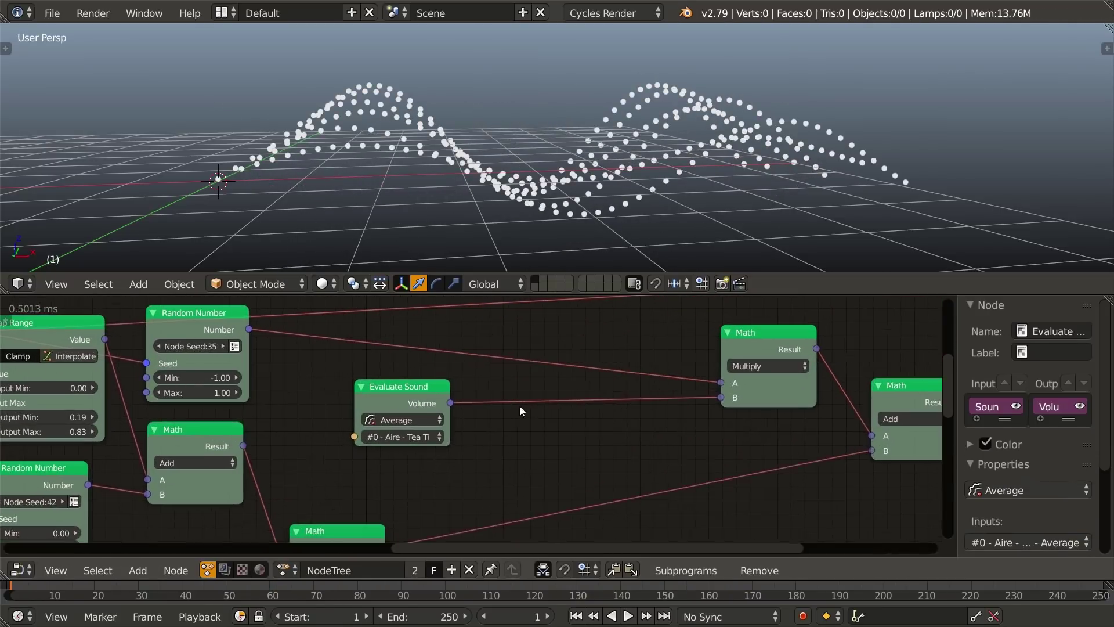
{"action": "key", "text": "ctrl+a"}
{"action": "type", "text": "math"}
{"action": "key", "text": "Return"}
{"action": "left_click", "coordinate": [542, 401]}
{"action": "left_click", "coordinate": [541, 450]}
{"action": "key", "text": "g"}
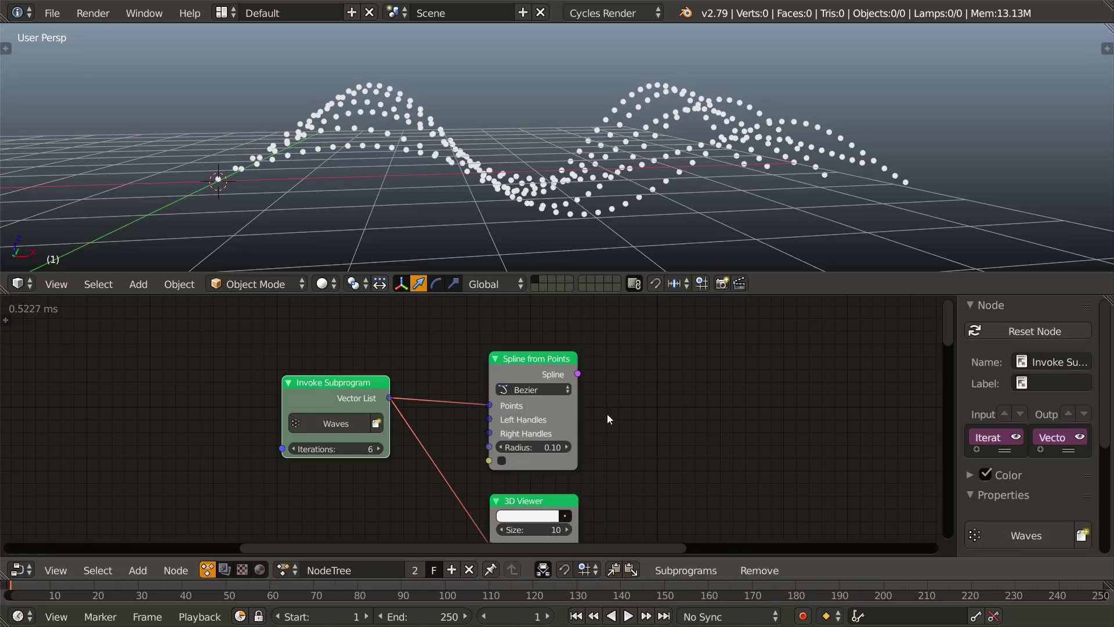
Add a Curve Object Output node, feed it the Spline from Spline from Points and create its target curve object
{"action": "key", "text": "ctrl+a"}
{"action": "type", "text": "curve o"}
{"action": "key", "text": "Return"}
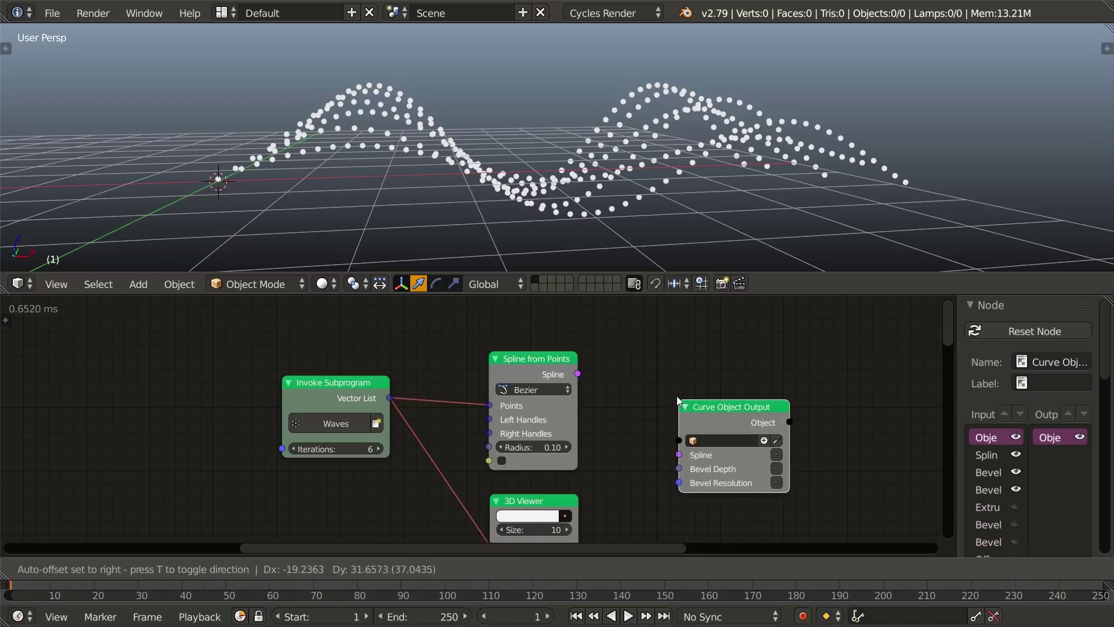
{"action": "left_click", "coordinate": [670, 363]}
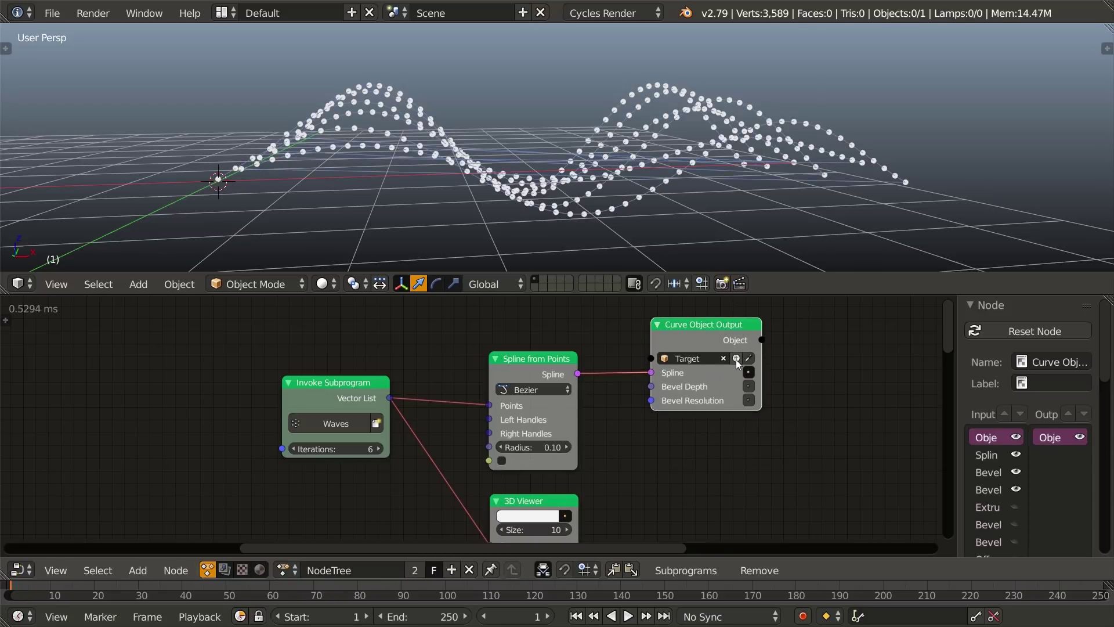
Delete the 3D Viewer node and inspect the animated curve from several angles in the maximized 3D view
{"action": "left_click", "coordinate": [540, 500]}
{"action": "key", "text": "x"}
{"action": "mouse_move", "coordinate": [537, 232]}
{"action": "middle_mouse_down"}
{"action": "mouse_move", "coordinate": [615, 217]}
{"action": "mouse_move", "coordinate": [621, 197]}
{"action": "middle_mouse_up"}
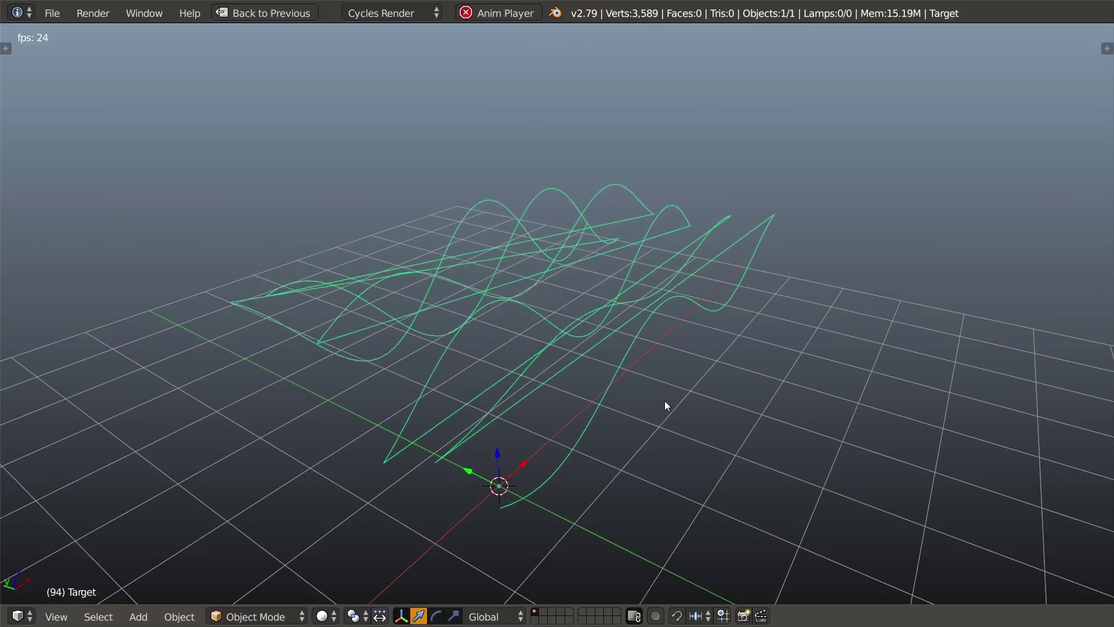
{"action": "middle_click_drag", "start_coordinate": [664, 402], "coordinate": [582, 403]}
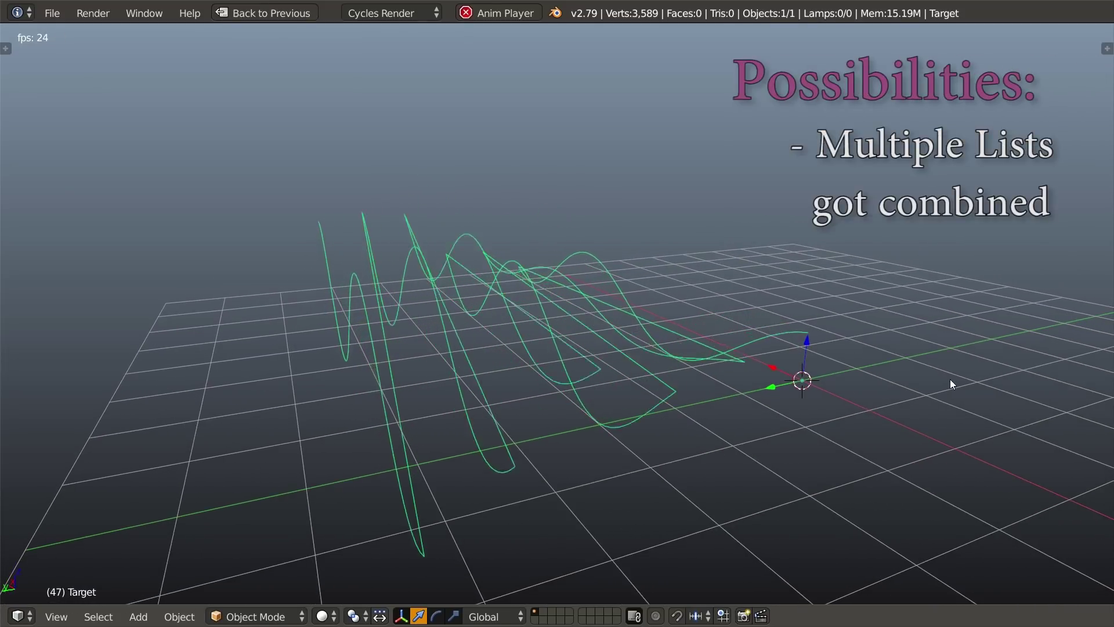
{"action": "middle_click_drag", "start_coordinate": [952, 385], "coordinate": [844, 387]}
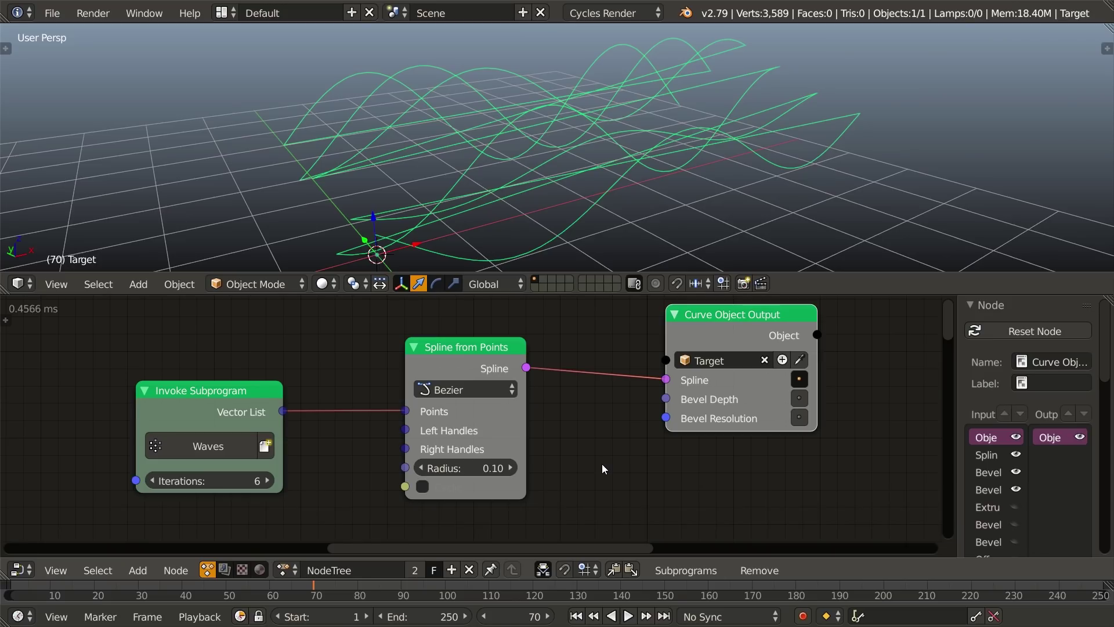
Add a Viewer node beneath Spline from Points and feed it the Vector List from the Waves Invoke Subprogram node
{"action": "scroll", "coordinate": [601, 464], "scroll_direction": "down", "scroll_amount": 3}
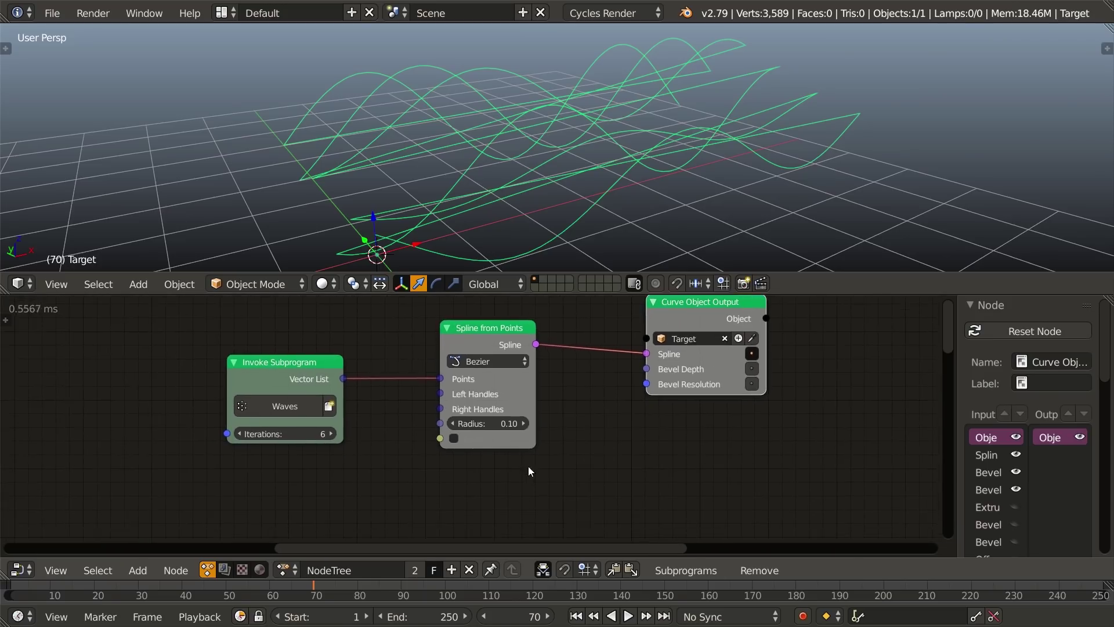
{"action": "key", "text": "shift+a"}
{"action": "mouse_move", "coordinate": [520, 573]}
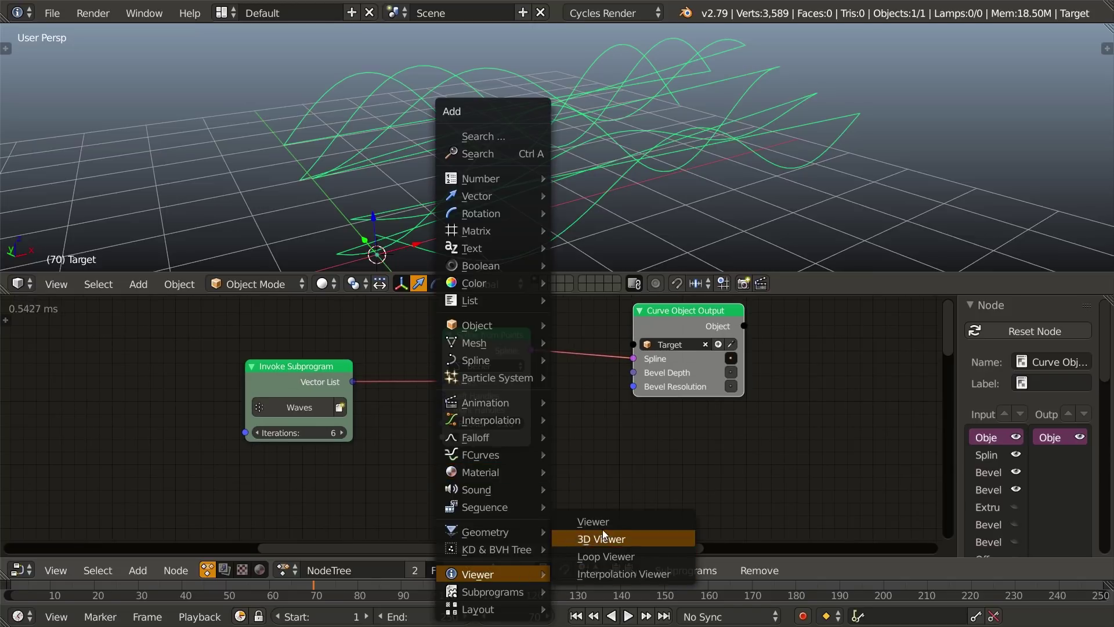
{"action": "left_click", "coordinate": [648, 520]}
{"action": "left_click", "coordinate": [402, 472]}
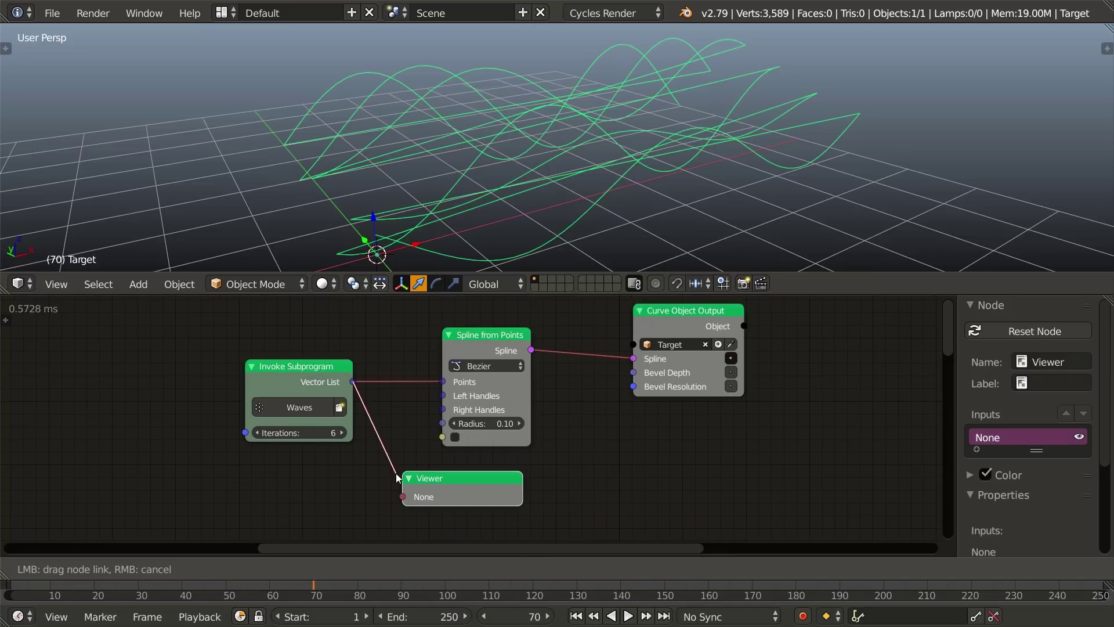
{"action": "left_click_drag", "start_coordinate": [398, 482], "coordinate": [406, 497]}
Duplicate the Viewer node and connect the copy to the Spline output of Spline from Points
{"action": "key", "text": "shift+d"}
{"action": "left_click", "coordinate": [670, 458]}
{"action": "left_click_drag", "start_coordinate": [531, 350], "coordinate": [573, 389]}
{"action": "left_click_drag", "start_coordinate": [614, 462], "coordinate": [611, 465]}
Examine both Viewer nodes to compare the subprogram's vector list with the spline made from it
{"action": "middle_click_drag", "start_coordinate": [591, 467], "coordinate": [586, 398]}
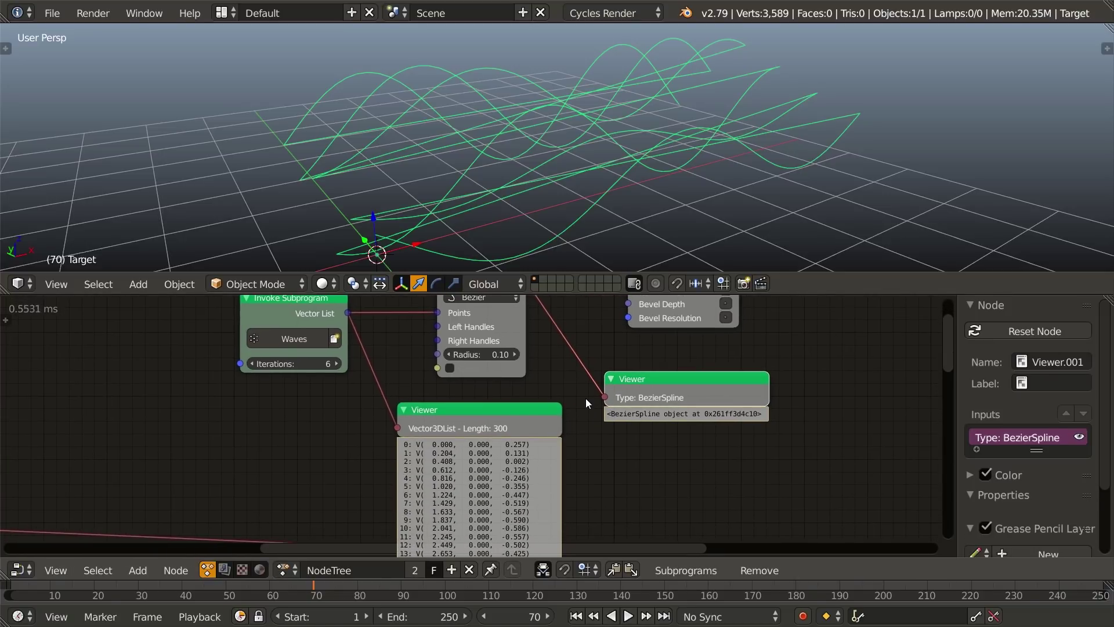
{"action": "scroll", "coordinate": [586, 398], "scroll_direction": "down", "scroll_amount": 3}
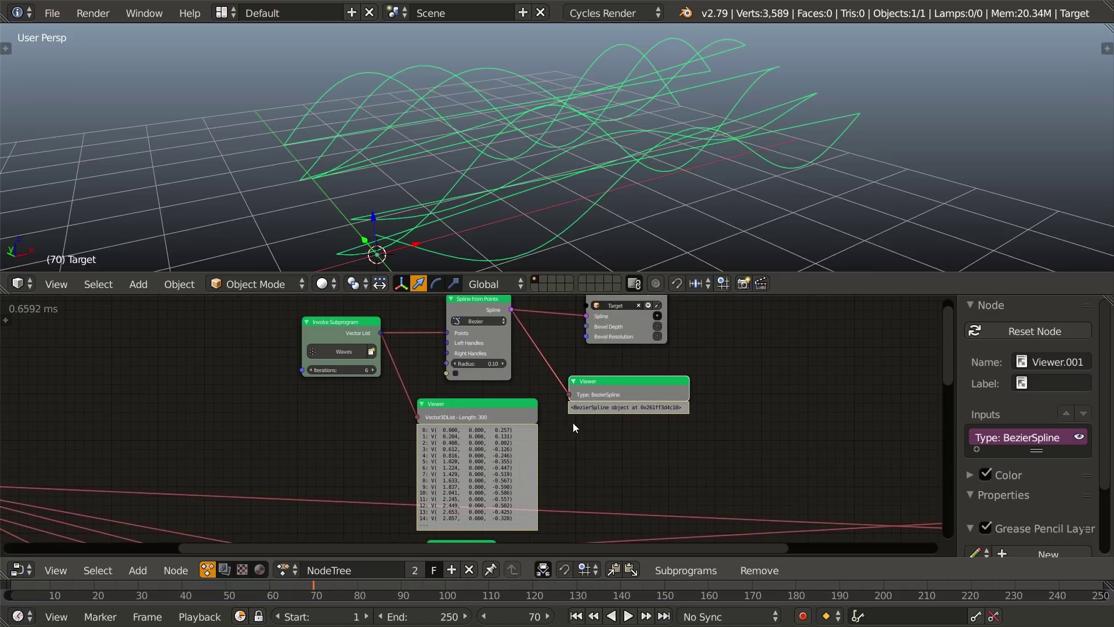
{"action": "scroll", "coordinate": [571, 423], "scroll_direction": "up", "scroll_amount": 3}
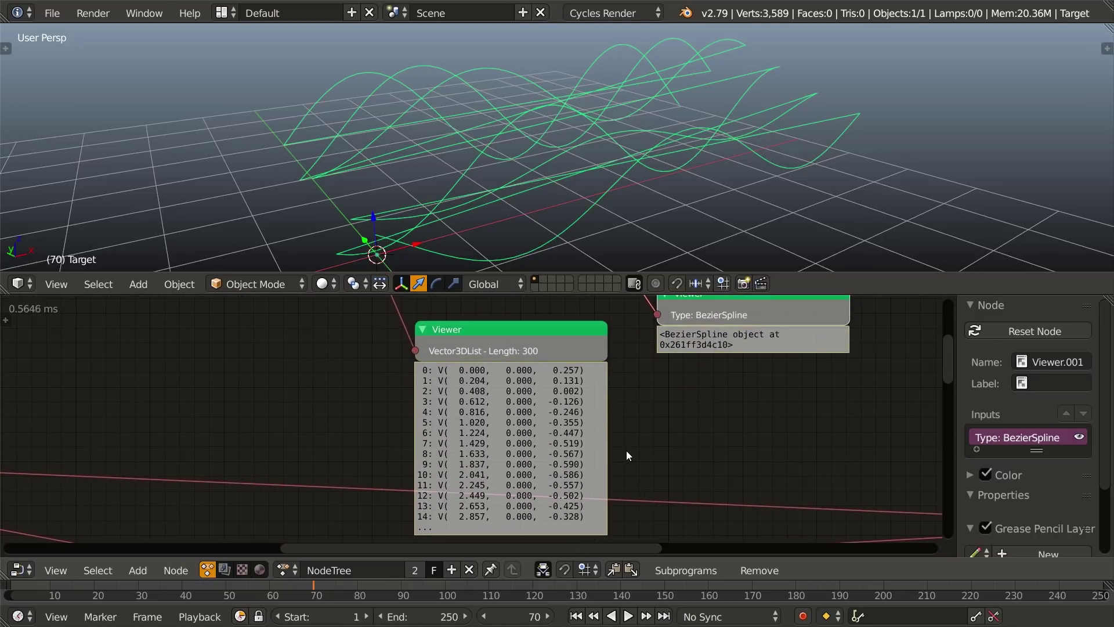
{"action": "scroll", "coordinate": [627, 447], "scroll_direction": "up", "scroll_amount": 2}
{"action": "left_click", "coordinate": [547, 335]}
{"action": "mouse_move", "coordinate": [548, 333]}
{"action": "left_mouse_down"}
{"action": "mouse_move", "coordinate": [551, 321]}
{"action": "mouse_move", "coordinate": [541, 322]}
{"action": "left_mouse_up"}
{"action": "middle_click_drag", "start_coordinate": [510, 341], "coordinate": [504, 354]}
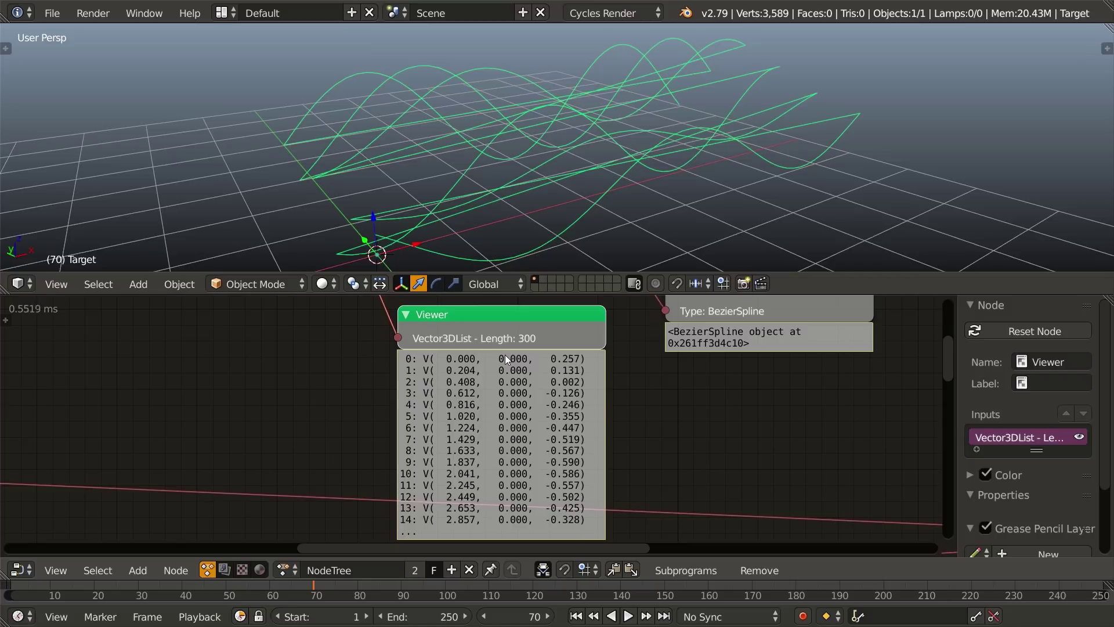
{"action": "middle_click_drag", "start_coordinate": [505, 354], "coordinate": [438, 446]}
{"action": "scroll", "coordinate": [538, 455], "scroll_direction": "down", "scroll_amount": 2}
{"action": "scroll", "coordinate": [538, 456], "scroll_direction": "down", "scroll_amount": 1}
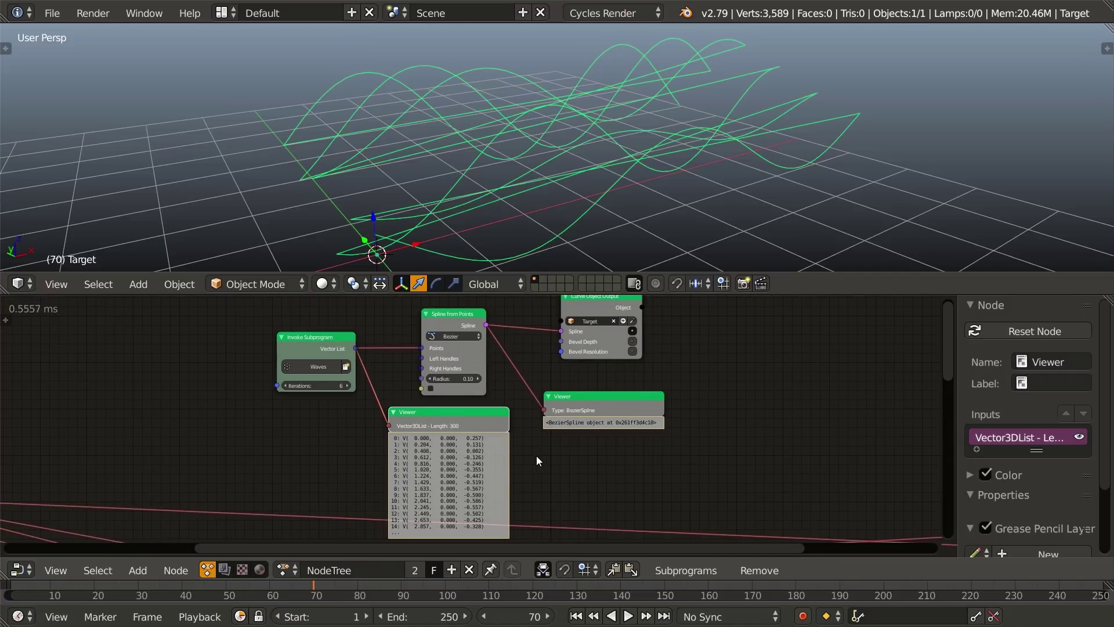
{"action": "scroll", "coordinate": [510, 453], "scroll_direction": "up", "scroll_amount": 2}
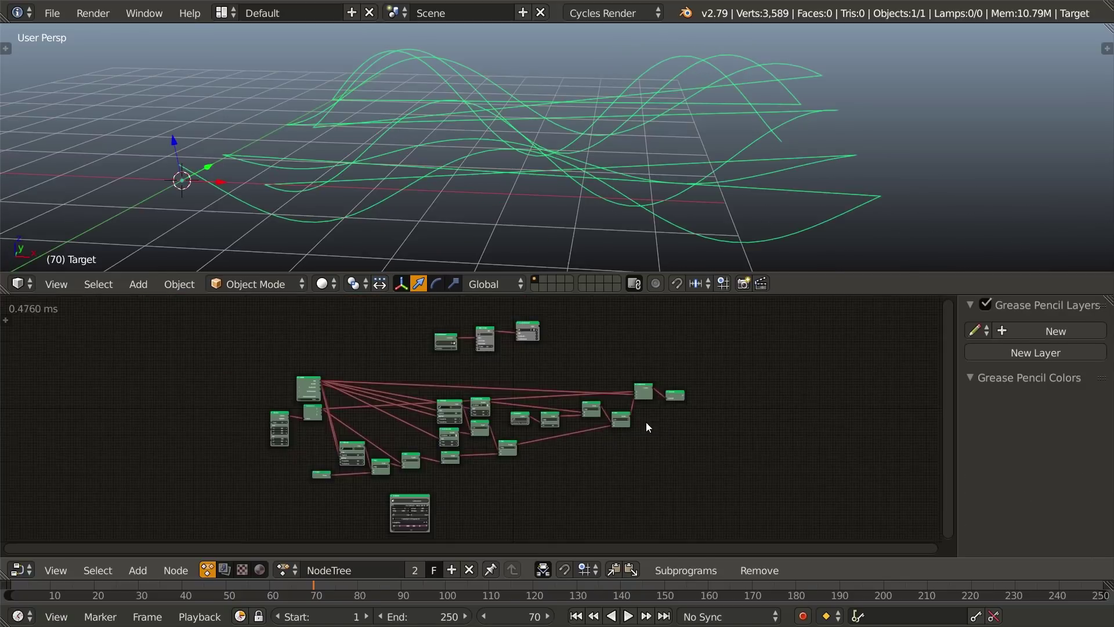
Delete the Spline from Points node between Invoke Subprogram and Curve Object Output
{"action": "scroll", "coordinate": [646, 422], "scroll_direction": "up", "scroll_amount": 2}
{"action": "scroll", "coordinate": [621, 387], "scroll_direction": "up", "scroll_amount": 2}
{"action": "middle_click_drag", "start_coordinate": [569, 471], "coordinate": [571, 449]}
{"action": "scroll", "coordinate": [572, 448], "scroll_direction": "up", "scroll_amount": 2}
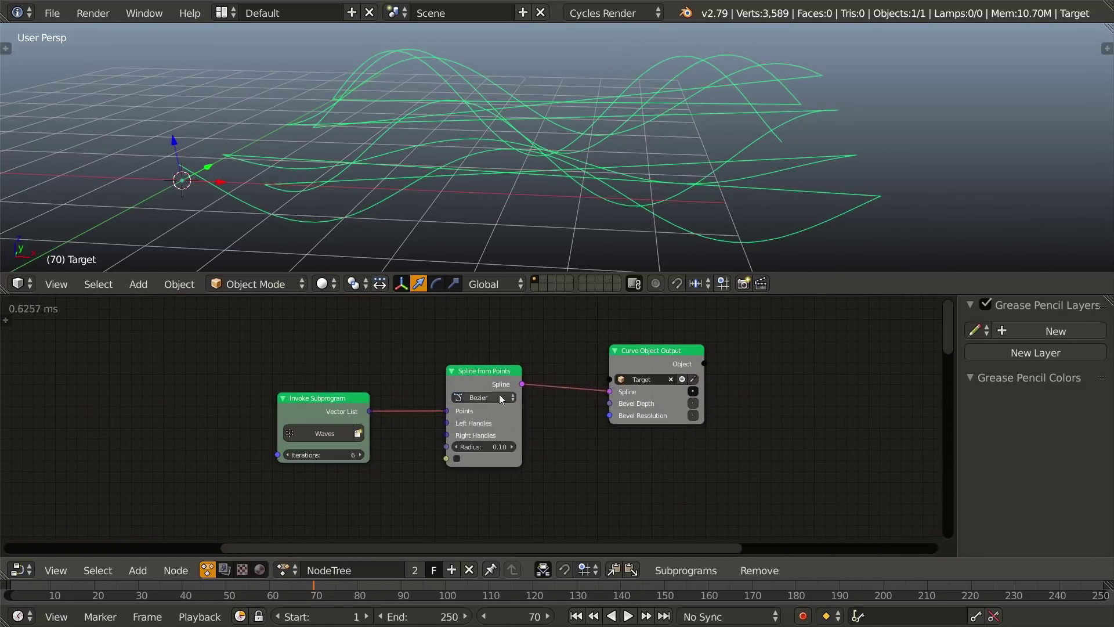
{"action": "left_click", "coordinate": [486, 378]}
{"action": "key", "text": "x"}
Delete the Waves loop's Vector List generator output node that follows Combine Vector
{"action": "middle_click_drag", "start_coordinate": [692, 475], "coordinate": [662, 388]}
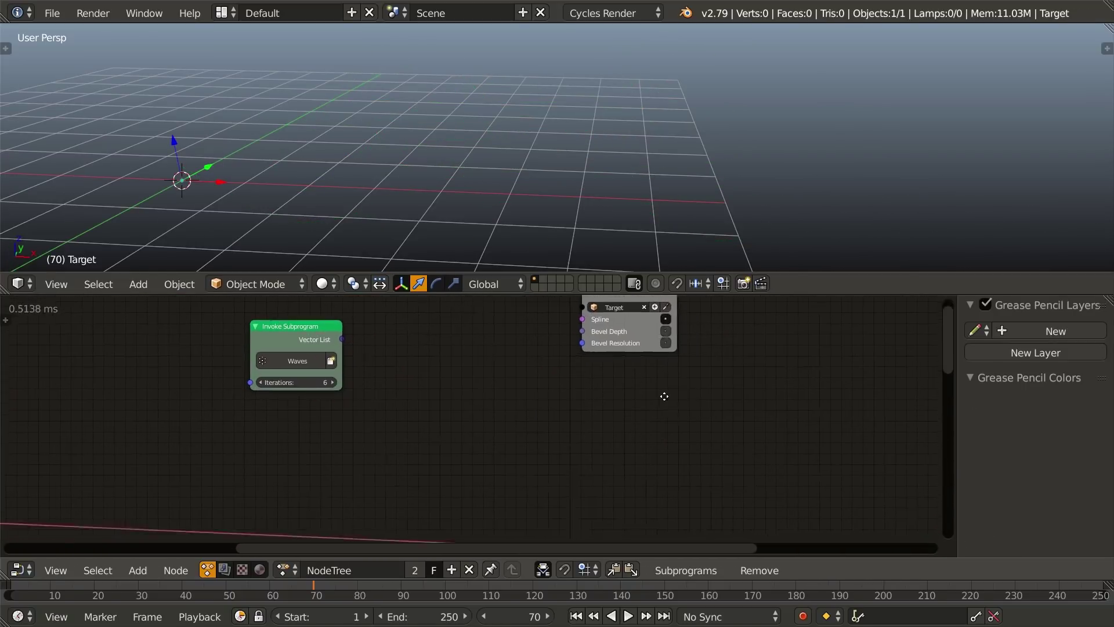
{"action": "scroll", "coordinate": [661, 388], "scroll_direction": "down", "scroll_amount": 6}
{"action": "middle_click_drag", "start_coordinate": [733, 433], "coordinate": [535, 409]}
{"action": "scroll", "coordinate": [471, 406], "scroll_direction": "up", "scroll_amount": 7}
{"action": "left_click", "coordinate": [535, 409]}
{"action": "key", "text": "x"}
Add a Spline from Points node inside the Waves loop, with Combine Vector's output feeding its Points input
{"action": "key", "text": "ctrl+a"}
{"action": "type", "text": "spline from"}
{"action": "key", "text": "Return"}
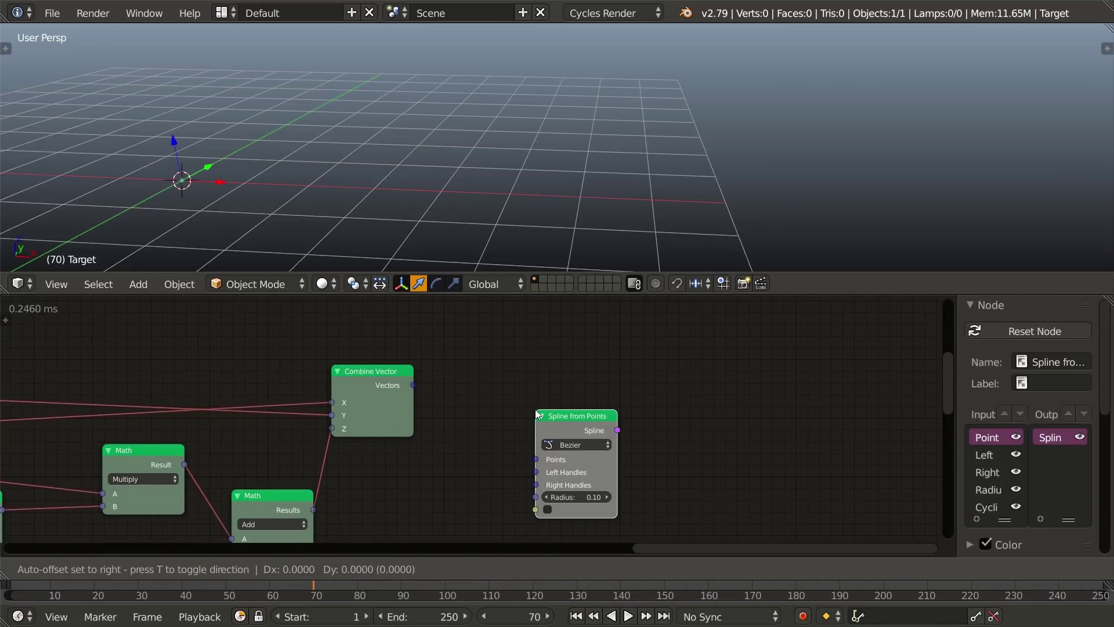
{"action": "left_click", "coordinate": [534, 409]}
Add a Spline List generator output to the Waves Loop Input and place it after Spline from Points, fed by its Spline
{"action": "scroll", "coordinate": [464, 400], "scroll_direction": "down", "scroll_amount": 8}
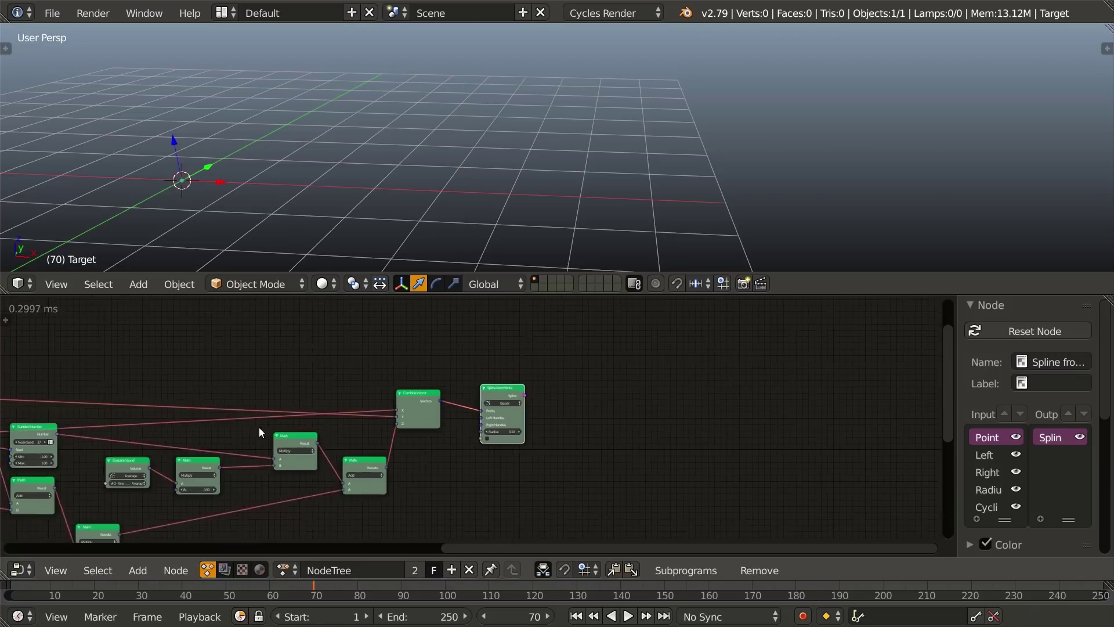
{"action": "middle_click_drag", "start_coordinate": [251, 435], "coordinate": [638, 416]}
{"action": "middle_click_drag", "start_coordinate": [284, 429], "coordinate": [712, 445]}
{"action": "scroll", "coordinate": [566, 468], "scroll_direction": "up", "scroll_amount": 8}
{"action": "middle_click_drag", "start_coordinate": [500, 390], "coordinate": [550, 423]}
{"action": "scroll", "coordinate": [550, 423], "scroll_direction": "up", "scroll_amount": 1}
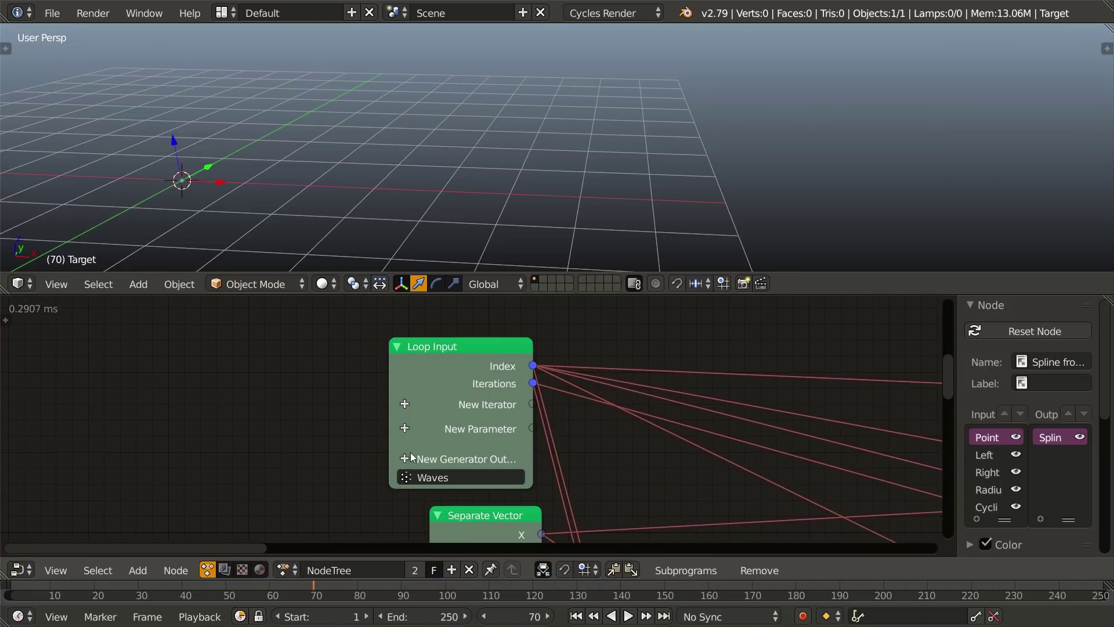
{"action": "left_click", "coordinate": [404, 452]}
{"action": "key", "text": "Return"}
{"action": "left_click", "coordinate": [789, 322]}
{"action": "scroll", "coordinate": [824, 366], "scroll_direction": "down", "scroll_amount": 14}
{"action": "middle_click_drag", "start_coordinate": [809, 408], "coordinate": [374, 411]}
{"action": "left_click_drag", "start_coordinate": [164, 402], "coordinate": [560, 401]}
Move the Curve Object Output node closer to the Waves Invoke Subprogram node
{"action": "scroll", "coordinate": [824, 434], "scroll_direction": "up", "scroll_amount": 12}
{"action": "middle_click_drag", "start_coordinate": [824, 435], "coordinate": [538, 456]}
{"action": "scroll", "coordinate": [538, 456], "scroll_direction": "up", "scroll_amount": 1}
{"action": "left_click_drag", "start_coordinate": [466, 385], "coordinate": [496, 377]}
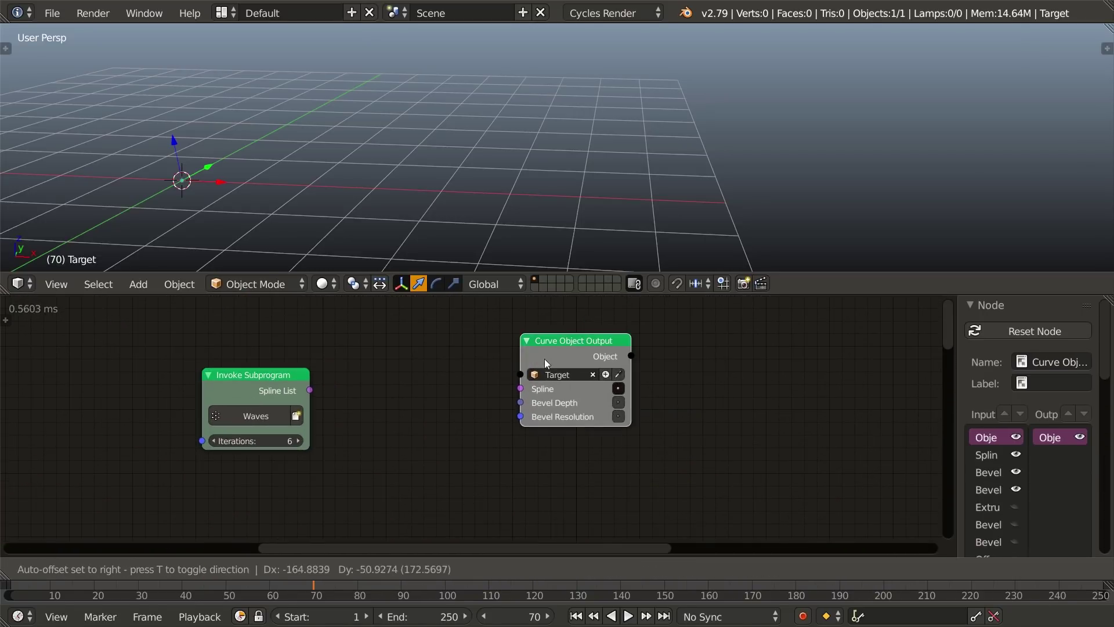
{"action": "left_click_drag", "start_coordinate": [545, 360], "coordinate": [515, 380]}
Connect the Waves Spline List to Curve Object Output as Splines and set its Bevel Depth to 0.09
{"action": "middle_click_drag", "start_coordinate": [403, 389], "coordinate": [480, 400]}
{"action": "scroll", "coordinate": [480, 400], "scroll_direction": "up", "scroll_amount": 2}
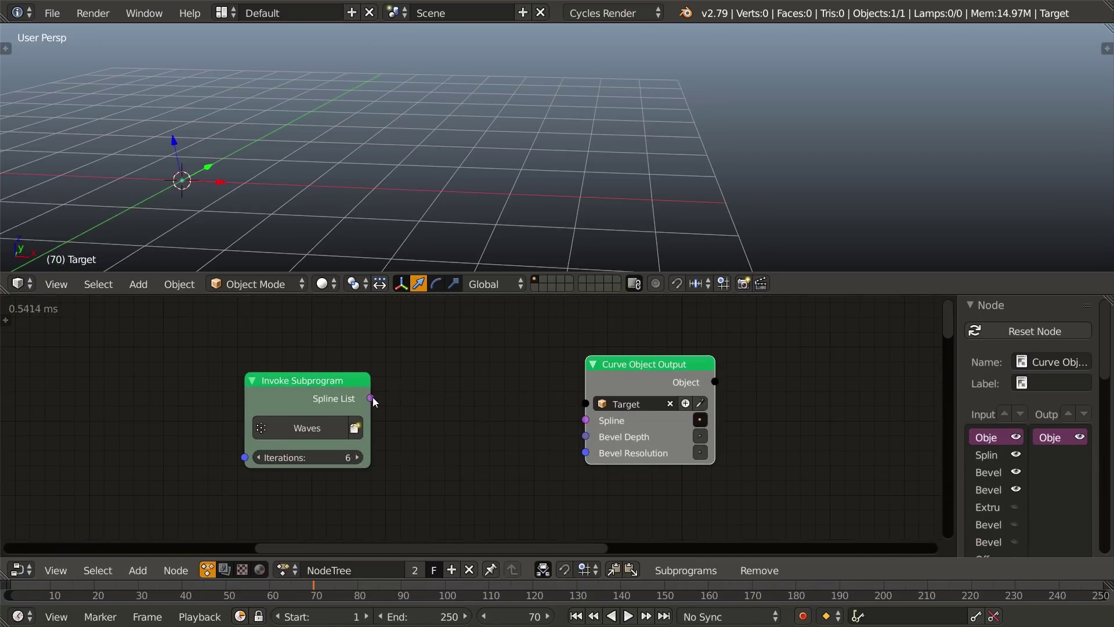
{"action": "left_click_drag", "start_coordinate": [583, 421], "coordinate": [584, 422]}
{"action": "middle_click_drag", "start_coordinate": [482, 219], "coordinate": [537, 219]}
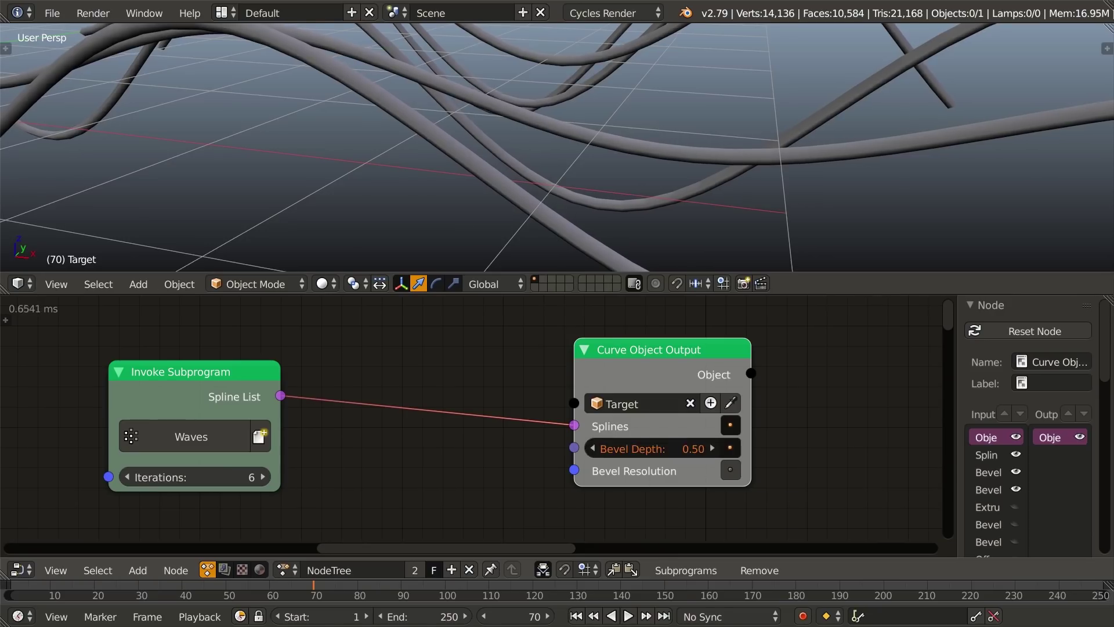
{"action": "left_click_drag", "start_coordinate": [662, 448], "coordinate": [634, 448]}
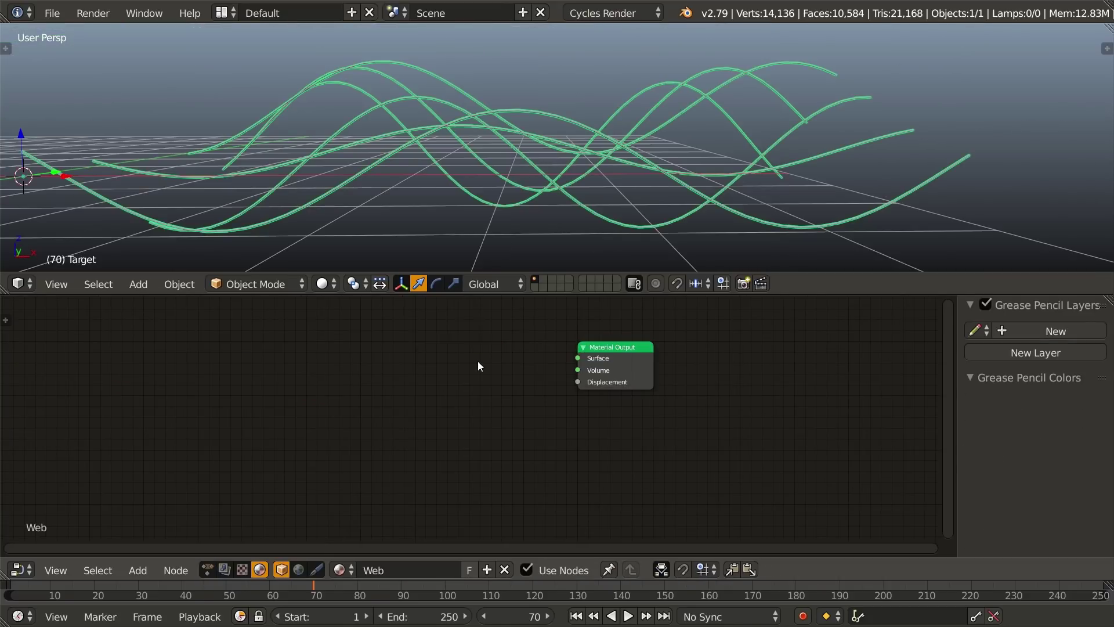
Insert a Mix Shader ahead of the Material Output's Surface input in the Web material
{"action": "key", "text": "shift+a"}
{"action": "type", "text": "mix"}
{"action": "key", "text": "Return"}
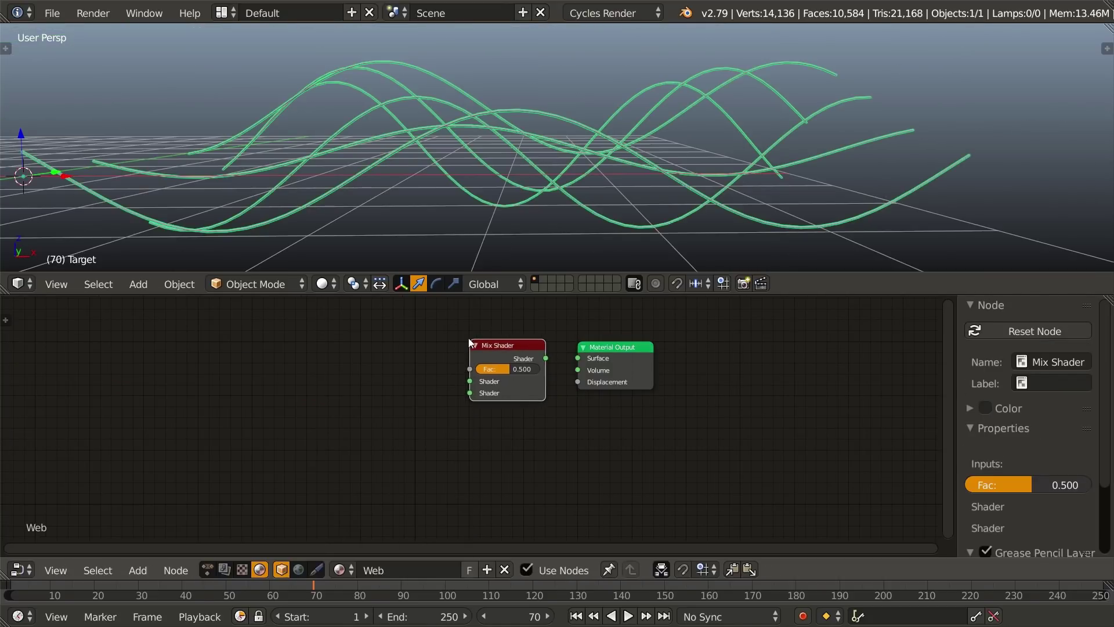
Add an Emission shader and feed it into the Mix Shader's first Shader input
{"action": "key", "text": "shift+a"}
{"action": "left_click", "coordinate": [427, 376]}
{"action": "type", "text": "emission"}
{"action": "key", "text": "Return"}
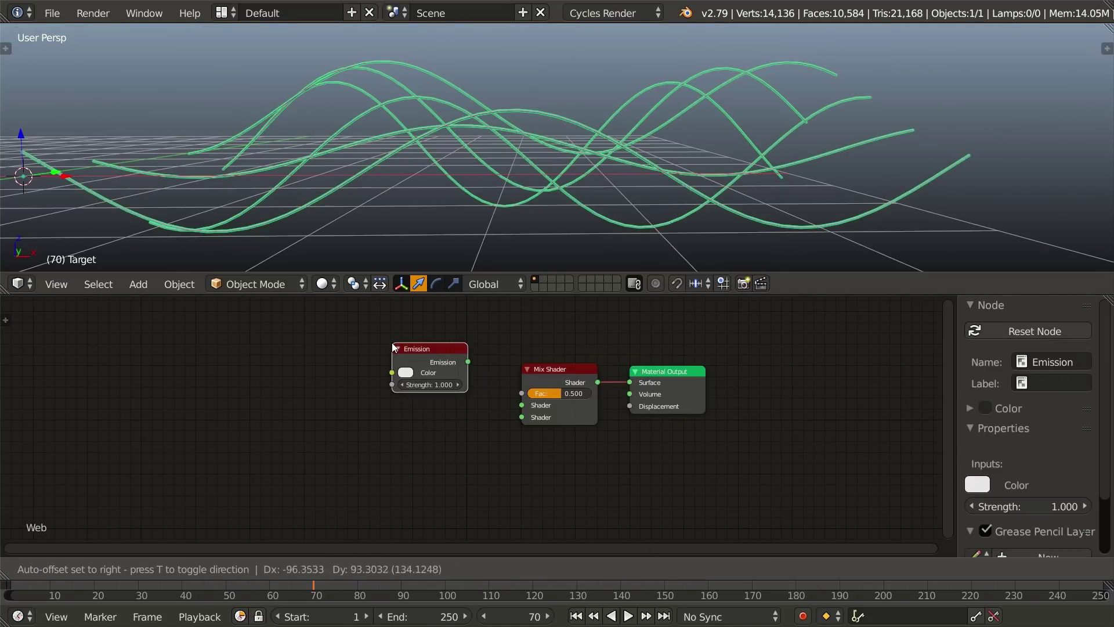
Feed a new Transparent BSDF into the Mix Shader's second Shader input and raise the mix factor to about 0.9
{"action": "key", "text": "shift+a"}
{"action": "left_click", "coordinate": [490, 370]}
{"action": "type", "text": "transp"}
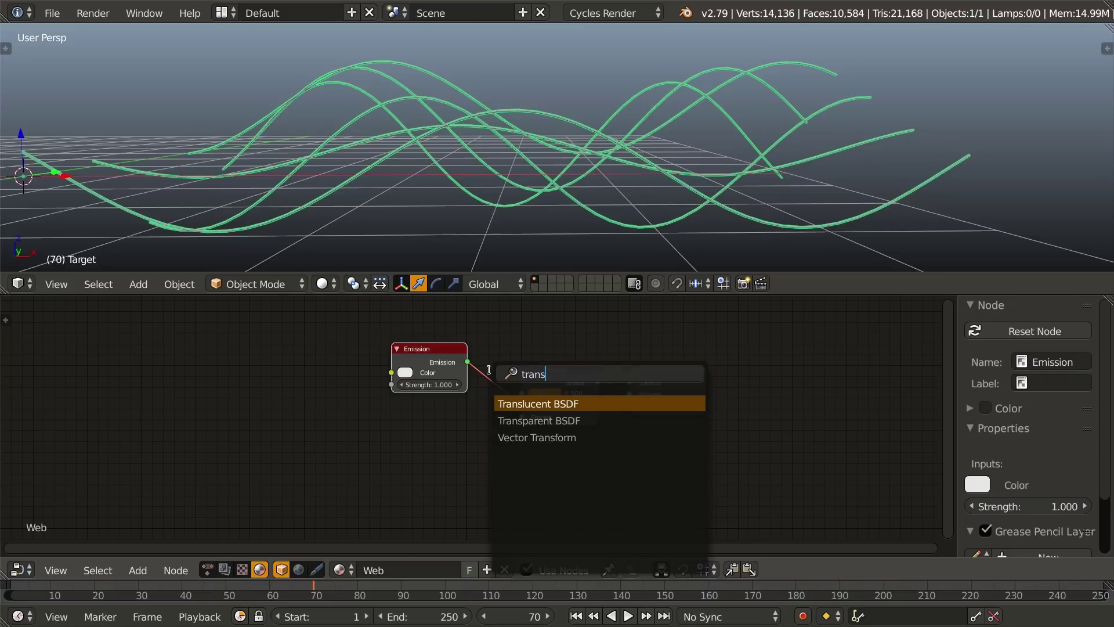
{"action": "key", "text": "Return"}
{"action": "left_click_drag", "start_coordinate": [470, 439], "coordinate": [585, 393]}
Show the curves in rendered shading, set the Emission strength to 1.5 and adjust the Emission colour
{"action": "key", "text": "shift+z"}
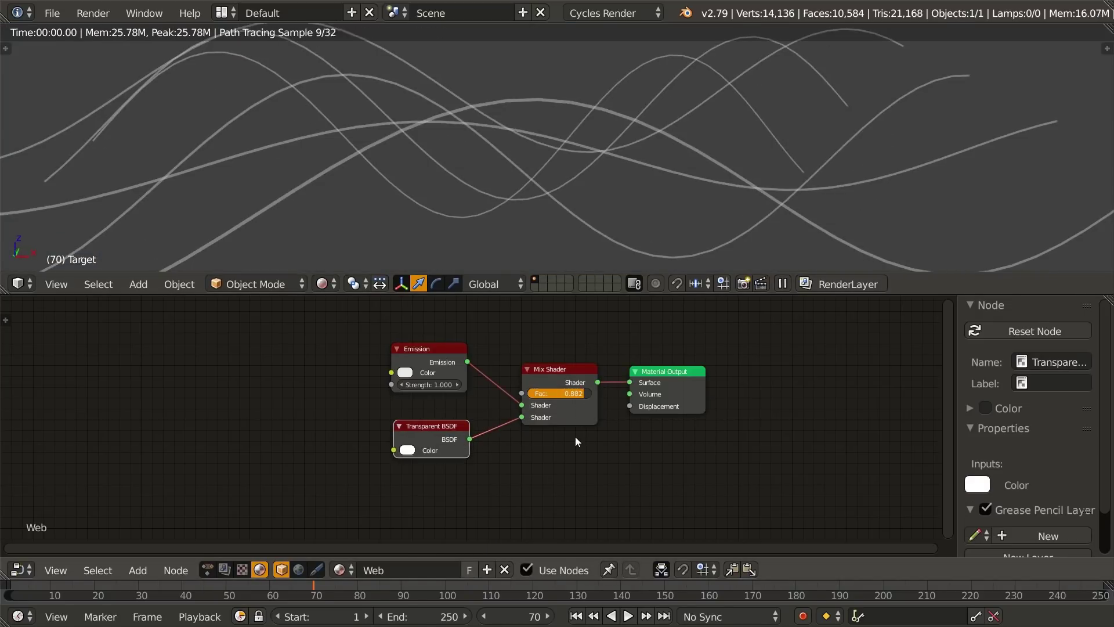
{"action": "scroll", "coordinate": [464, 360], "scroll_direction": "up", "scroll_amount": 4}
{"action": "left_click", "coordinate": [420, 394]}
{"action": "type", "text": "1.5"}
{"action": "key", "text": "Return"}
{"action": "left_click", "coordinate": [383, 378]}
{"action": "left_click_drag", "start_coordinate": [420, 219], "coordinate": [404, 258]}
Add a UV Sphere at the origin and assign the existing Web material to it
{"action": "mouse_move", "coordinate": [612, 236]}
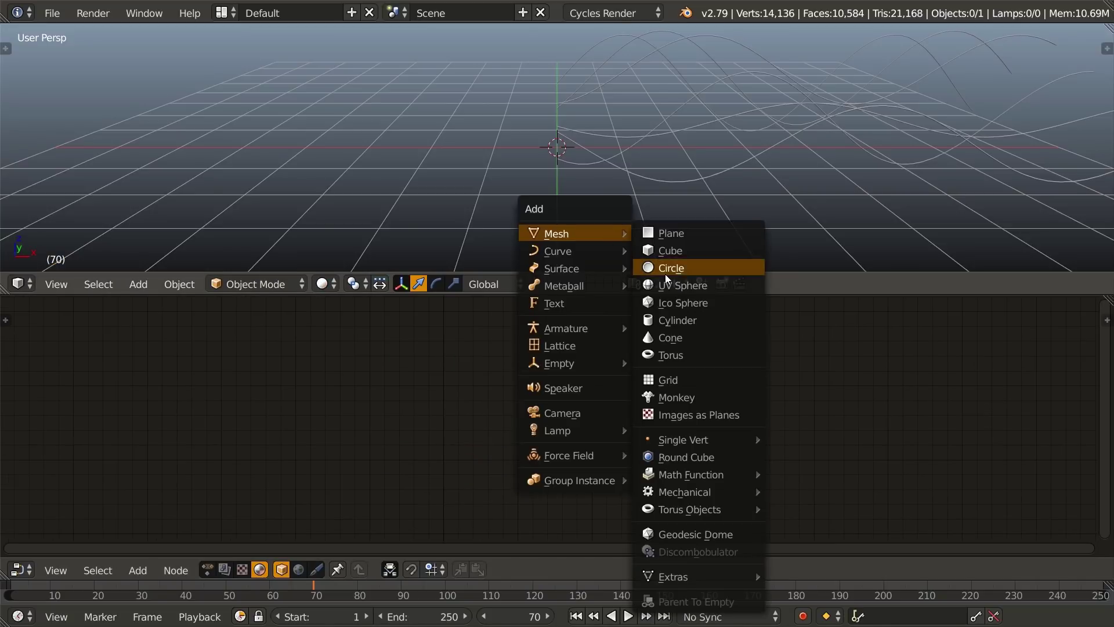
{"action": "left_click", "coordinate": [668, 285]}
{"action": "left_click", "coordinate": [351, 570]}
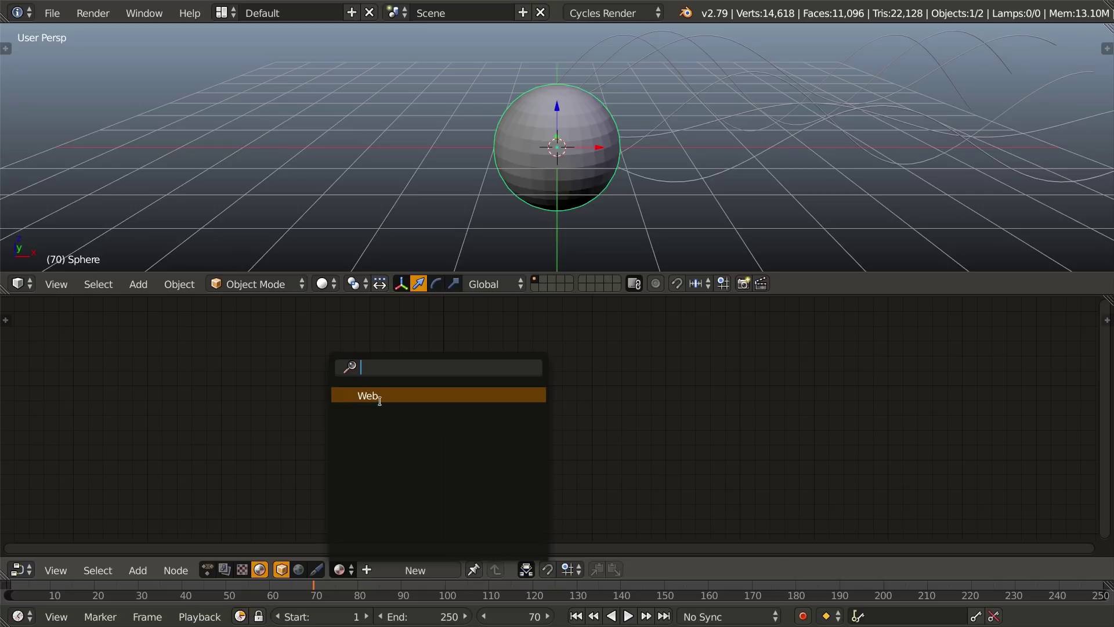
{"action": "left_click", "coordinate": [374, 396]}
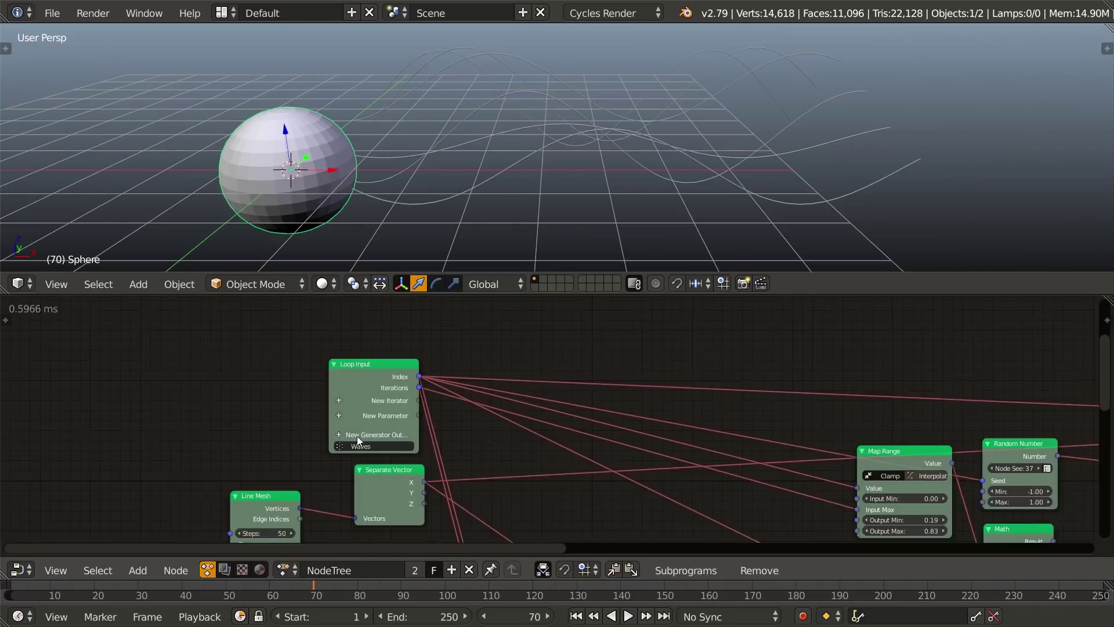
Add a Vector List generator output to the Waves Loop Input and feed it from Combine Vector
{"action": "scroll", "coordinate": [359, 395], "scroll_direction": "up", "scroll_amount": 3}
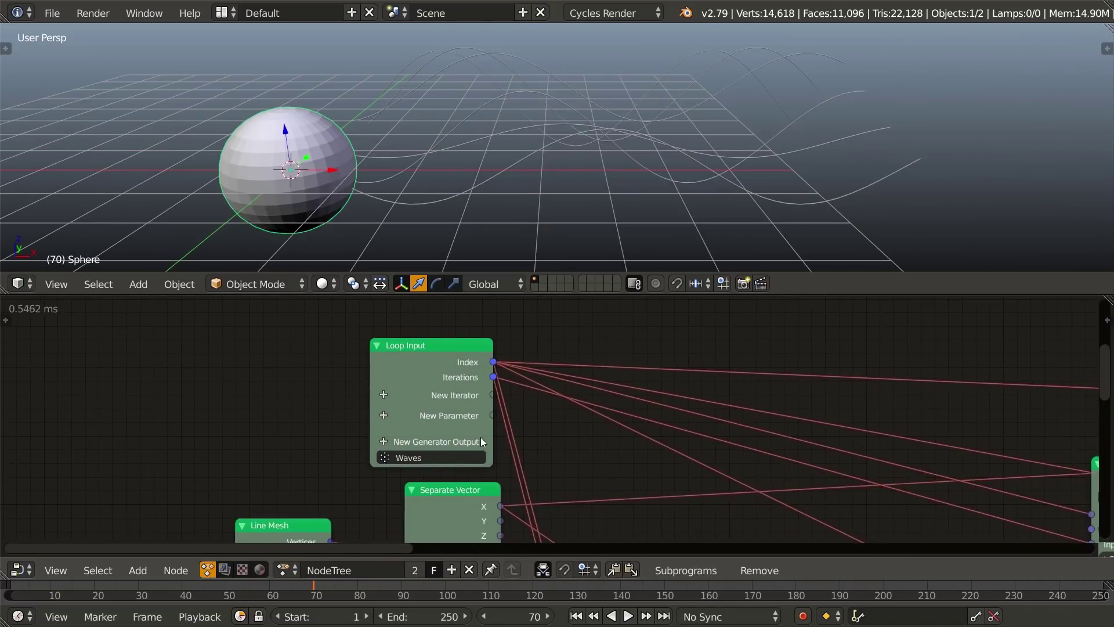
{"action": "left_click", "coordinate": [369, 393]}
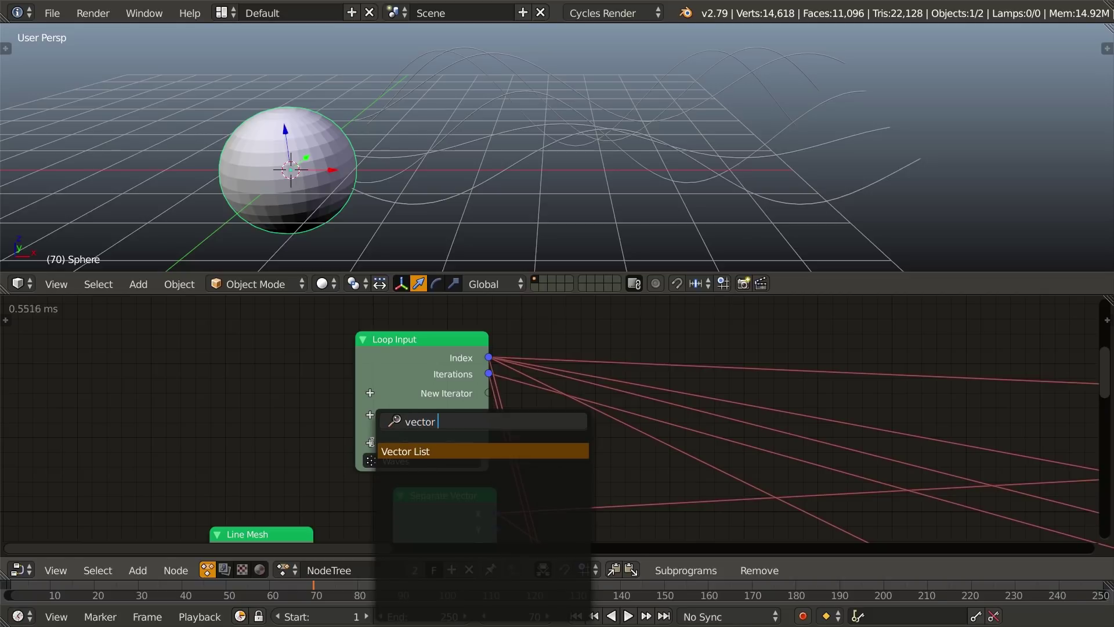
{"action": "type", "text": "vector"}
{"action": "key", "text": "Return"}
{"action": "scroll", "coordinate": [952, 360], "scroll_direction": "down", "scroll_amount": 5}
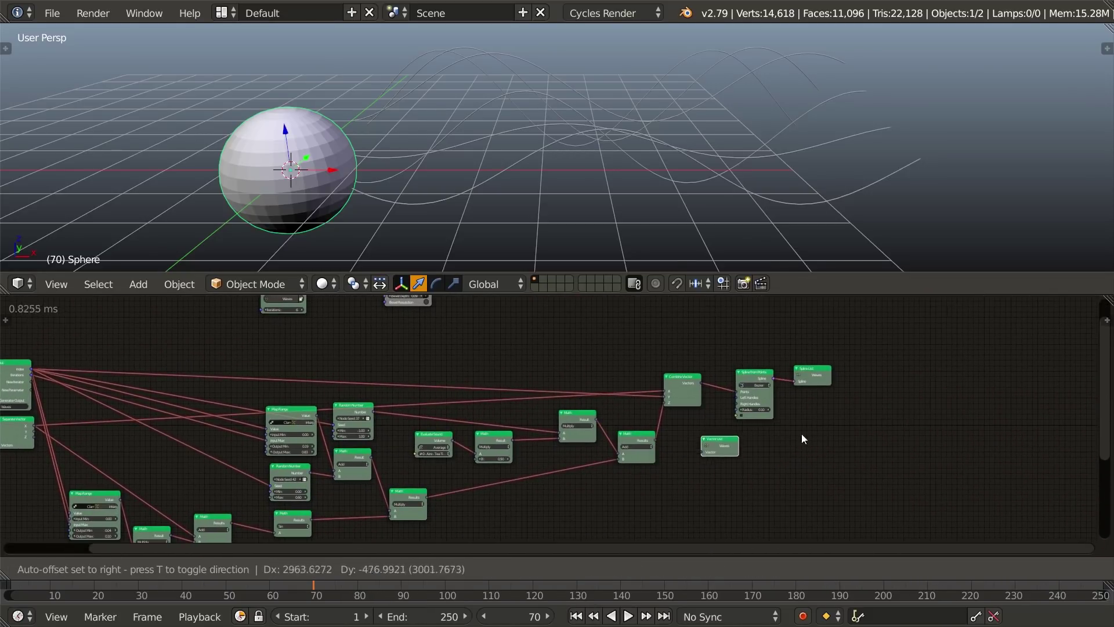
{"action": "scroll", "coordinate": [836, 427], "scroll_direction": "up", "scroll_amount": 5}
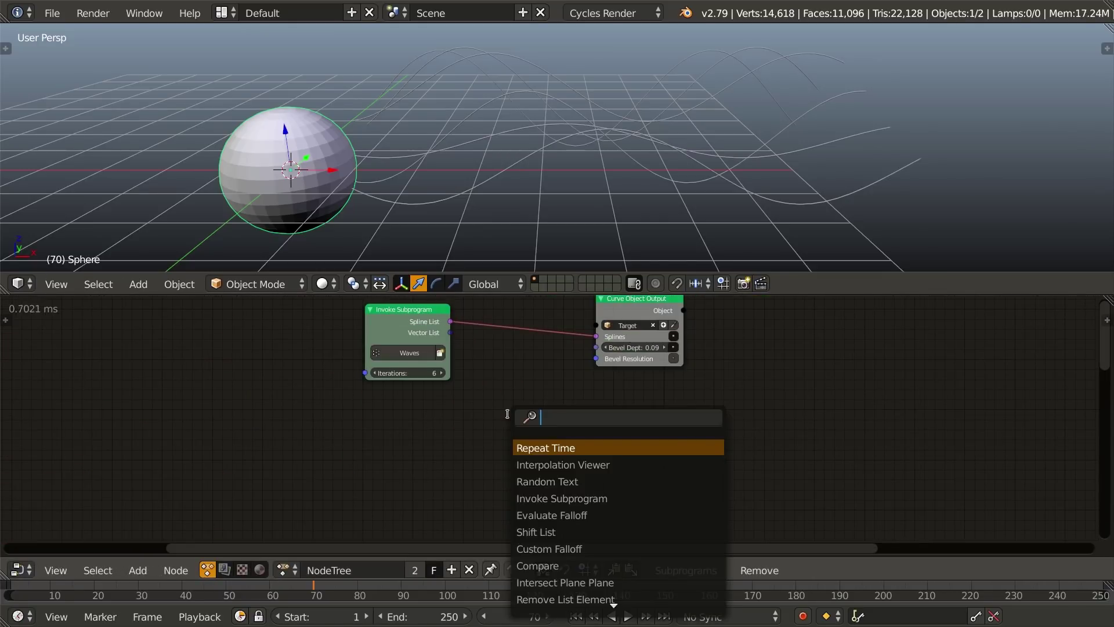
Add an Object Instancer with Sphere as its source and Instances driven by the Vector List's length through Get Length
{"action": "type", "text": "insta"}
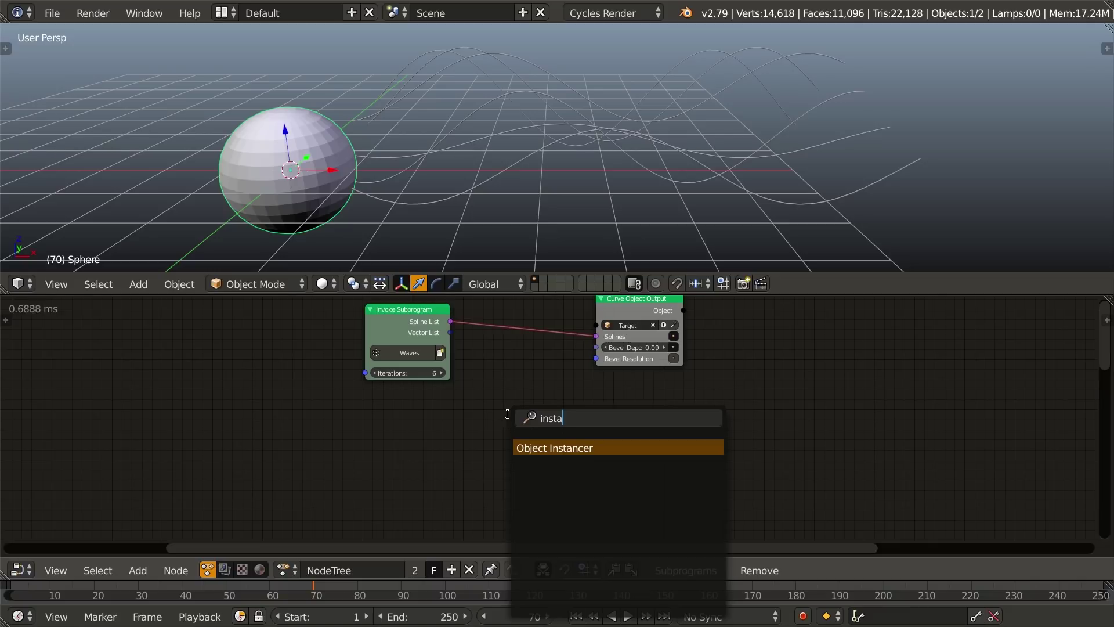
{"action": "key", "text": "Return"}
{"action": "left_click", "coordinate": [504, 395]}
{"action": "scroll", "coordinate": [536, 397], "scroll_direction": "up", "scroll_amount": 1}
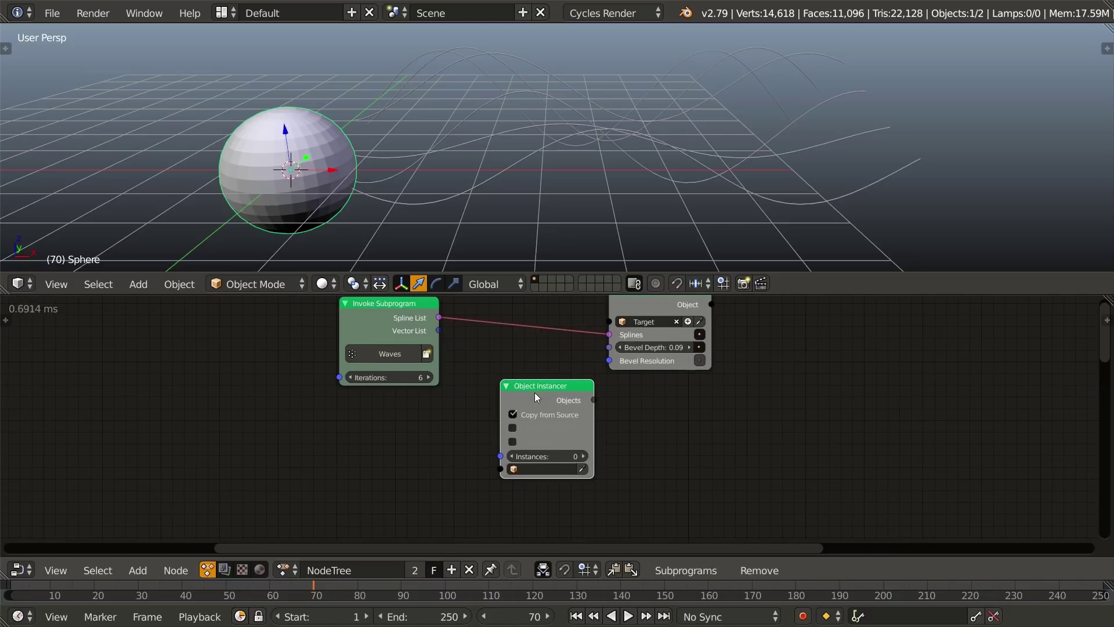
{"action": "left_click_drag", "start_coordinate": [439, 330], "coordinate": [501, 456]}
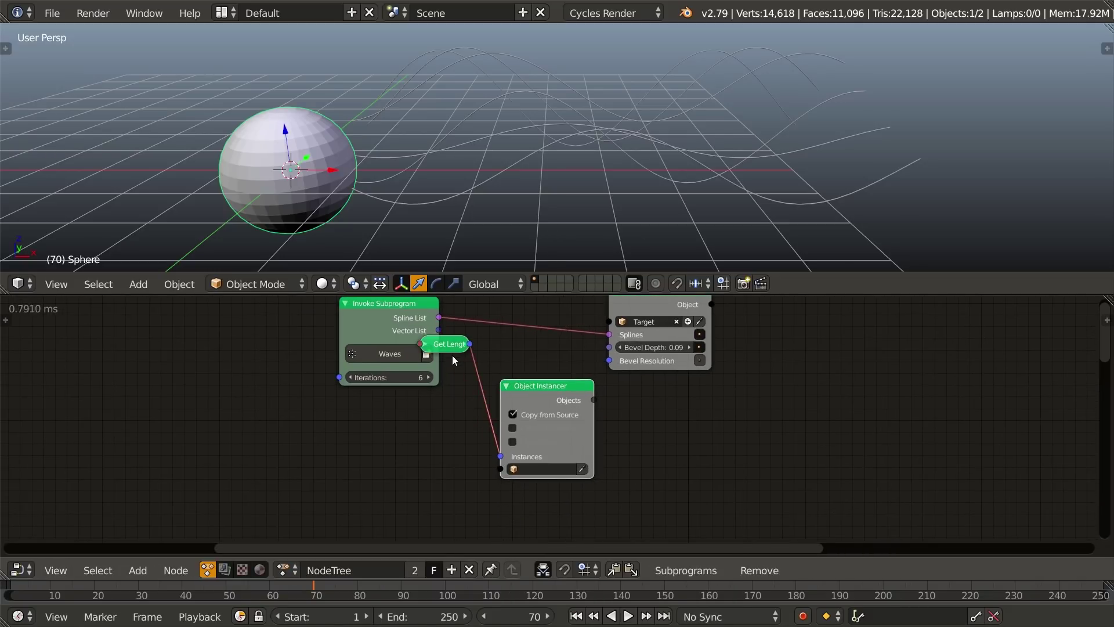
{"action": "left_click_drag", "start_coordinate": [451, 351], "coordinate": [464, 447]}
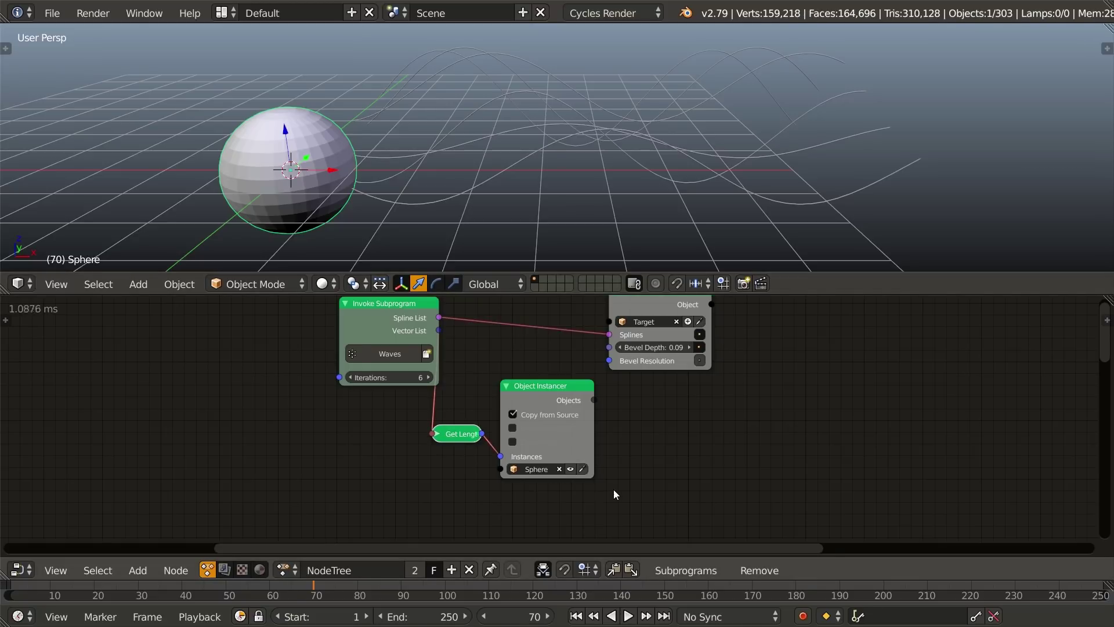
Add an Object Transforms Output node connected to the Object Instancer's Objects output
{"action": "middle_click_drag", "start_coordinate": [616, 494], "coordinate": [556, 464]}
{"action": "key", "text": "ctrl+a"}
{"action": "type", "text": "object t"}
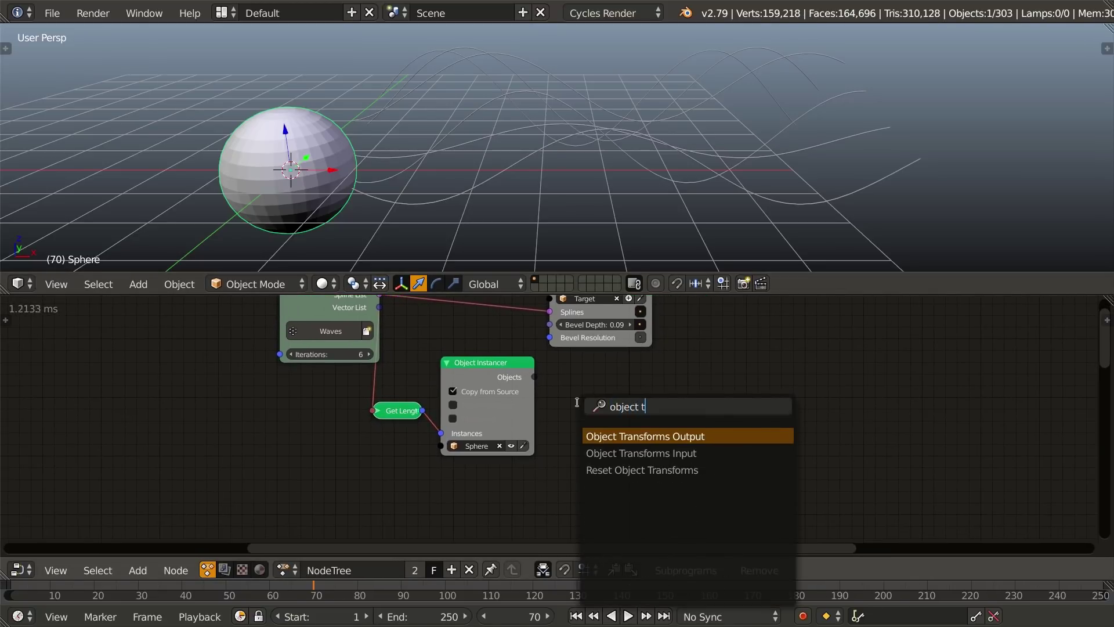
{"action": "type", "text": "ra"}
{"action": "key", "text": "Return"}
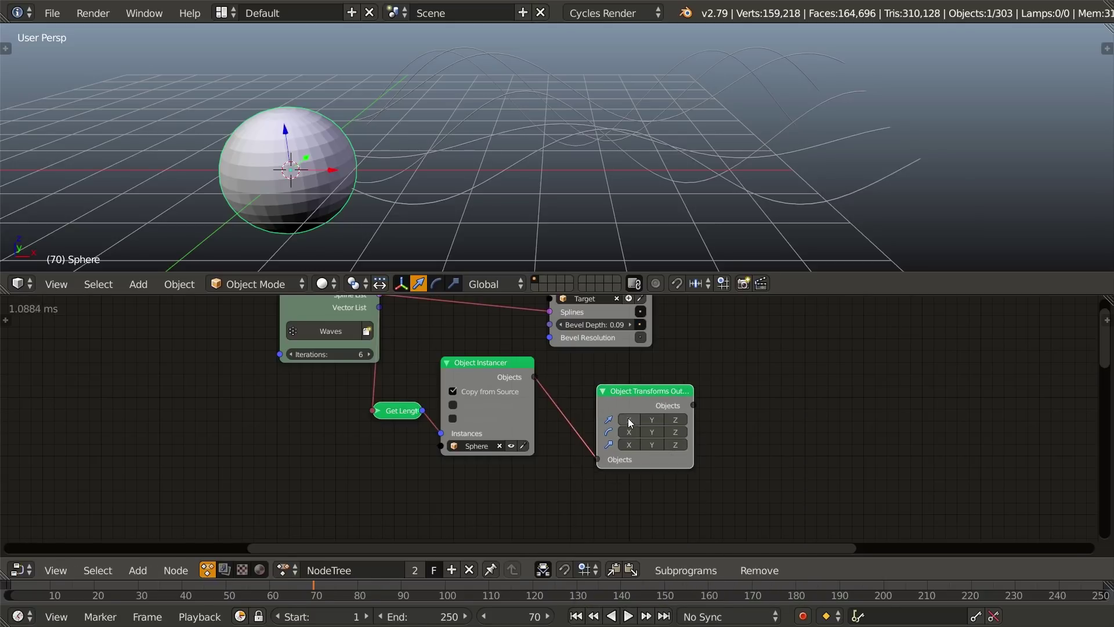
Enable the location and scale axes on the Object Transforms Output and feed its Locations from the Waves subprogram's Vector List
{"action": "scroll", "coordinate": [610, 427], "scroll_direction": "down", "scroll_amount": 2}
{"action": "middle_click_drag", "start_coordinate": [611, 426], "coordinate": [582, 472]}
{"action": "left_click_drag", "start_coordinate": [562, 347], "coordinate": [600, 298]}
{"action": "left_click_drag", "start_coordinate": [600, 448], "coordinate": [621, 388]}
{"action": "left_click_drag", "start_coordinate": [534, 444], "coordinate": [578, 458]}
{"action": "left_click", "coordinate": [610, 420]}
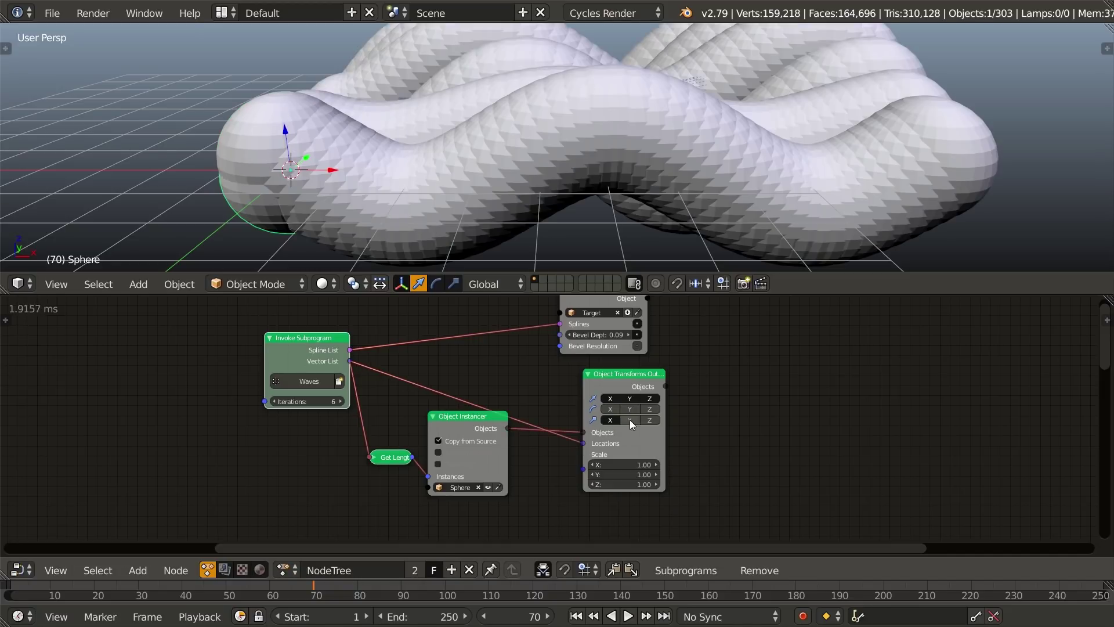
Set the Object Transforms Output's scale to 0.03 on X, Y and Z
{"action": "left_click_drag", "start_coordinate": [624, 474], "coordinate": [569, 474]}
{"action": "scroll", "coordinate": [548, 204], "scroll_direction": "up", "scroll_amount": 6}
{"action": "middle_click_drag", "start_coordinate": [548, 204], "coordinate": [537, 206]}
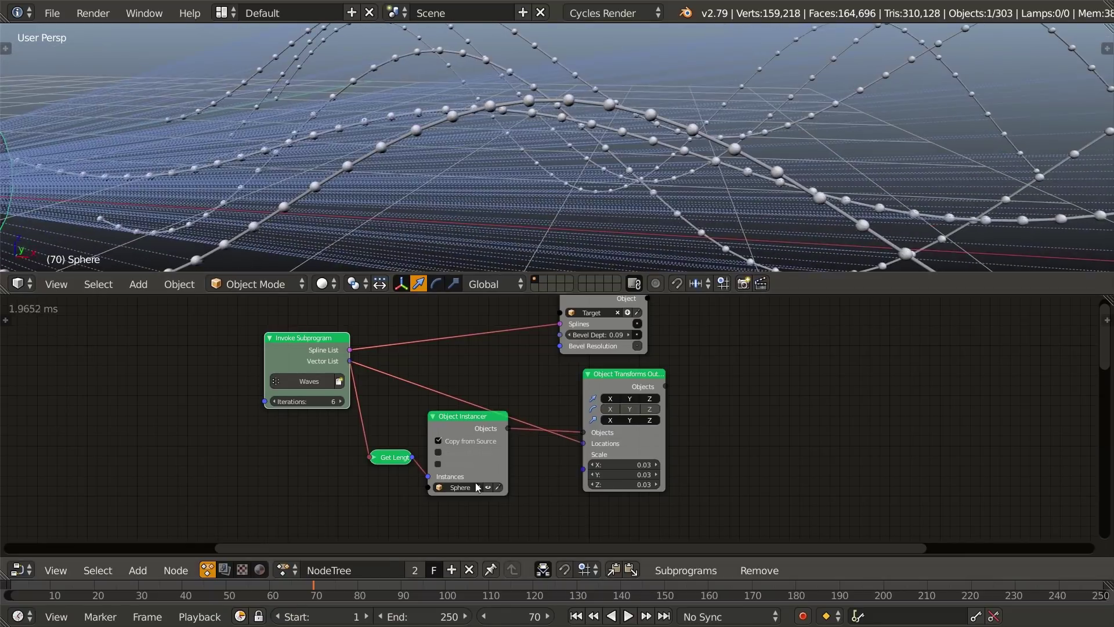
Add a Random Number list node below the Object Instancer and drive its Count from Get Length
{"action": "key", "text": "ctrl+a"}
{"action": "middle_click_drag", "start_coordinate": [483, 493], "coordinate": [444, 388]}
{"action": "type", "text": "random n"}
{"action": "key", "text": "Return"}
{"action": "left_click", "coordinate": [447, 470]}
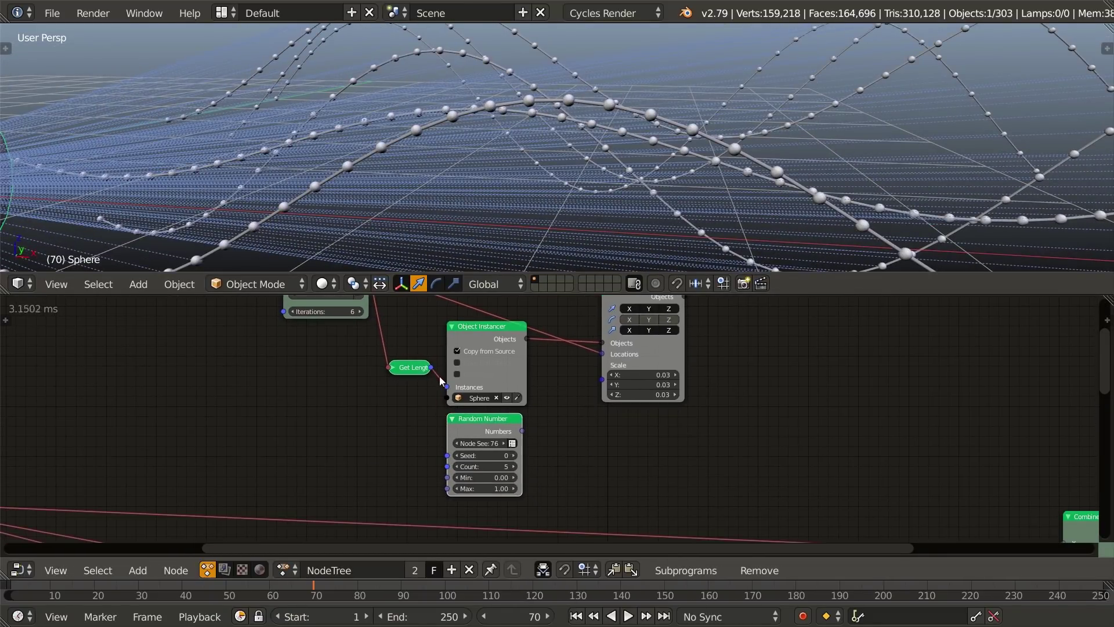
{"action": "left_click_drag", "start_coordinate": [444, 471], "coordinate": [447, 467]}
{"action": "middle_click_drag", "start_coordinate": [551, 462], "coordinate": [514, 482]}
Add a Combine Vector node feeding the transforms output's Scale, with X, Y and Z all driven by the Random Number output
{"action": "scroll", "coordinate": [514, 482], "scroll_direction": "up", "scroll_amount": 2}
{"action": "middle_click_drag", "start_coordinate": [569, 399], "coordinate": [530, 424]}
{"action": "left_click_drag", "start_coordinate": [587, 383], "coordinate": [649, 383]}
{"action": "key", "text": "ctrl+a"}
{"action": "type", "text": "combine"}
{"action": "key", "text": "Down"}
{"action": "key", "text": "Down"}
{"action": "key", "text": "Return"}
{"action": "middle_click_drag", "start_coordinate": [485, 431], "coordinate": [478, 378]}
{"action": "scroll", "coordinate": [478, 378], "scroll_direction": "up", "scroll_amount": 2}
{"action": "left_click_drag", "start_coordinate": [568, 401], "coordinate": [599, 360]}
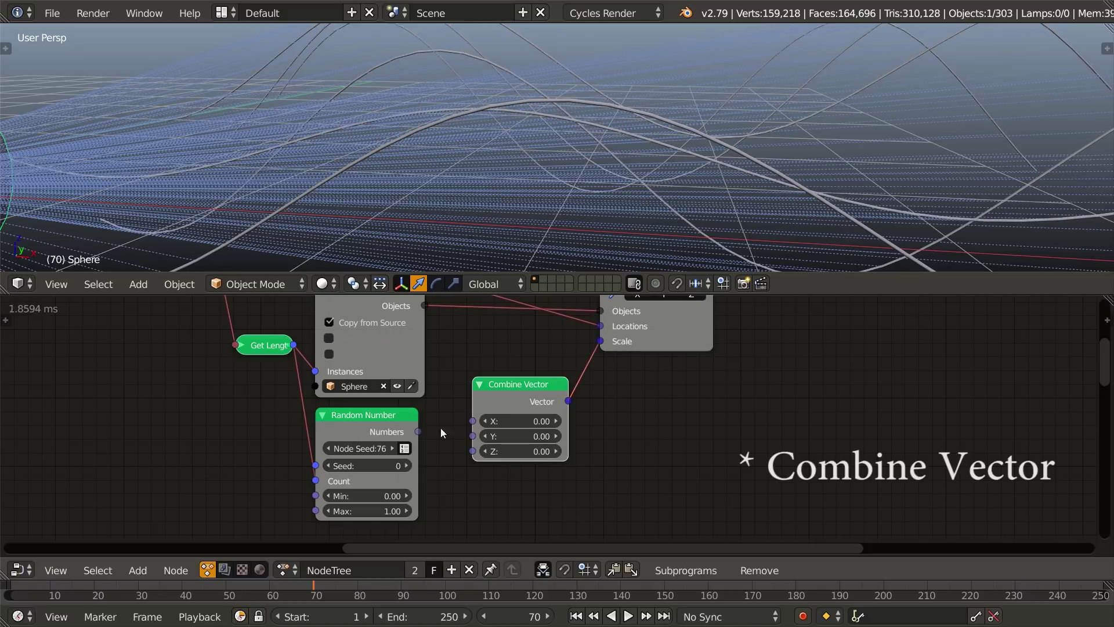
{"action": "left_click_drag", "start_coordinate": [417, 431], "coordinate": [474, 451]}
Set the Random Number node's Max to 0.03
{"action": "middle_click_drag", "start_coordinate": [496, 223], "coordinate": [537, 219]}
{"action": "scroll", "coordinate": [537, 219], "scroll_direction": "down", "scroll_amount": 3}
{"action": "left_click_drag", "start_coordinate": [383, 511], "coordinate": [374, 511]}
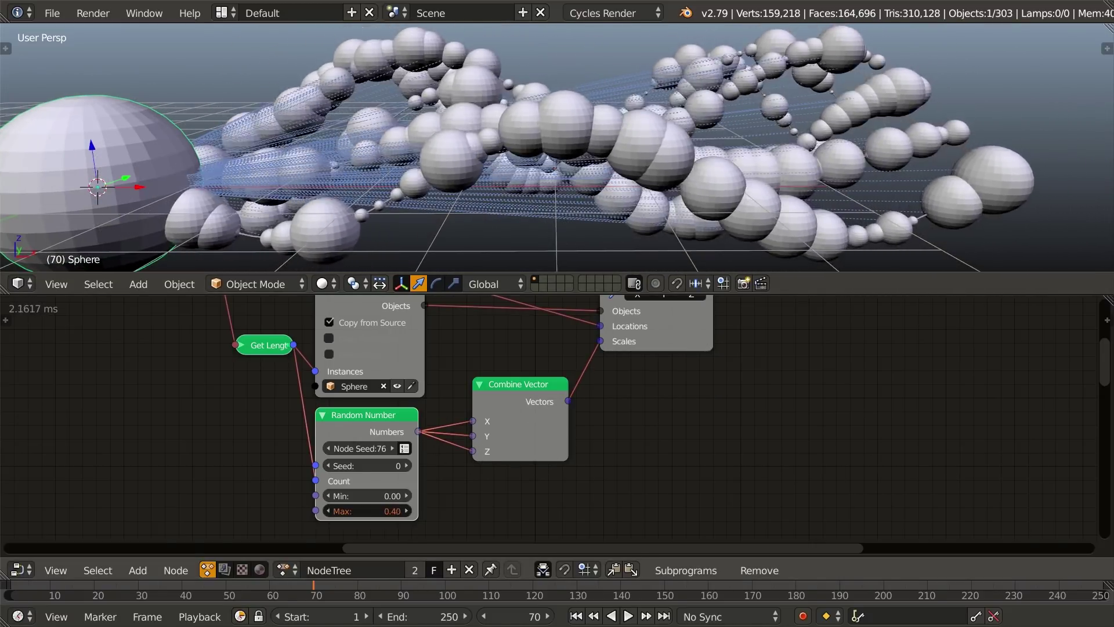
{"action": "left_click_drag", "start_coordinate": [368, 511], "coordinate": [346, 511]}
{"action": "scroll", "coordinate": [555, 204], "scroll_direction": "up", "scroll_amount": 3}
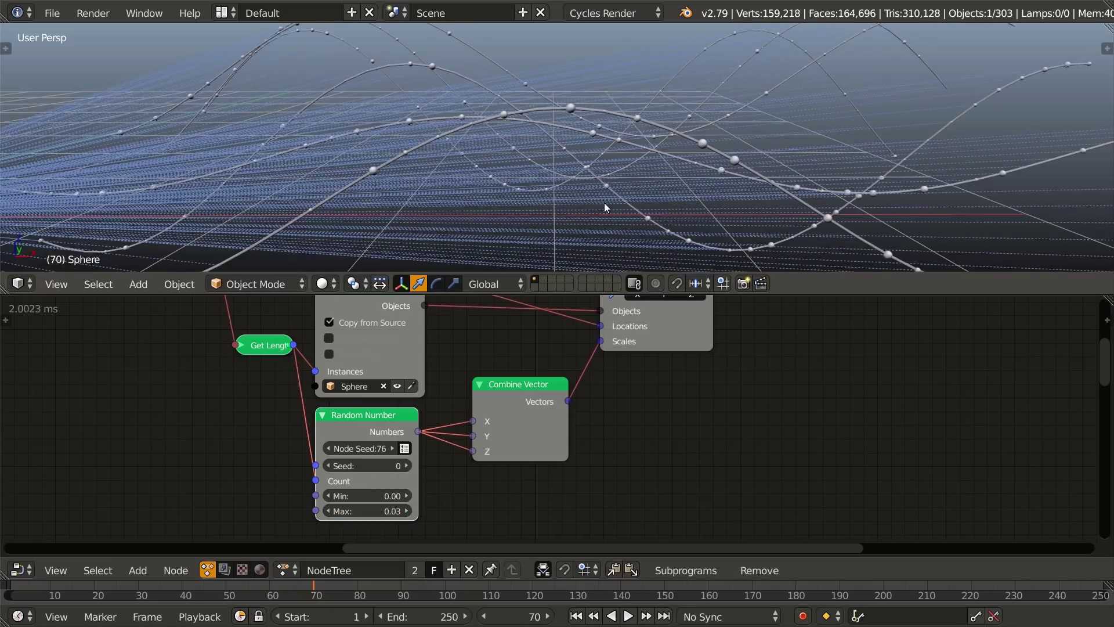
Turn off the display of Relationship Lines in the 3D view
{"action": "scroll", "coordinate": [604, 207], "scroll_direction": "down", "scroll_amount": 3}
{"action": "key", "text": "n"}
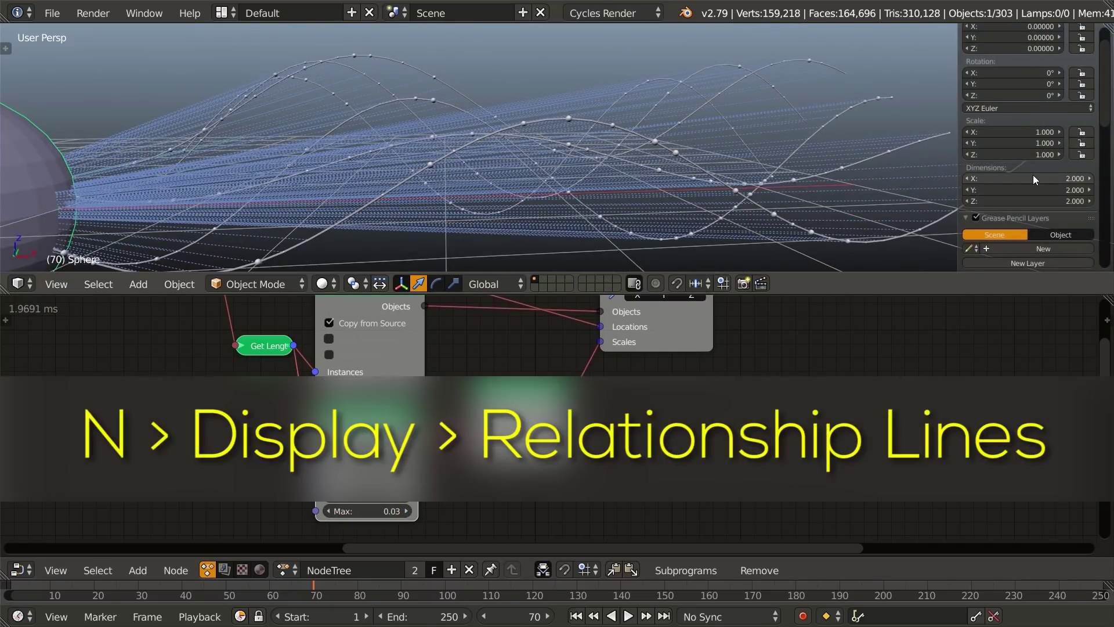
{"action": "key", "text": "Home"}
{"action": "scroll", "coordinate": [1029, 169], "scroll_direction": "down", "scroll_amount": 18}
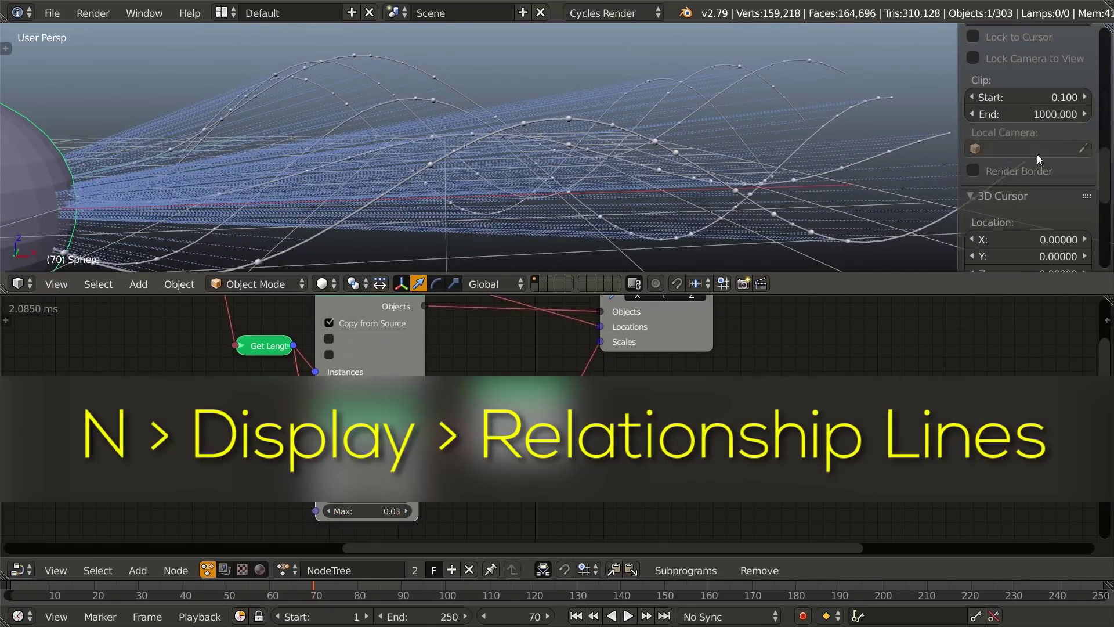
{"action": "scroll", "coordinate": [1036, 154], "scroll_direction": "down", "scroll_amount": 8}
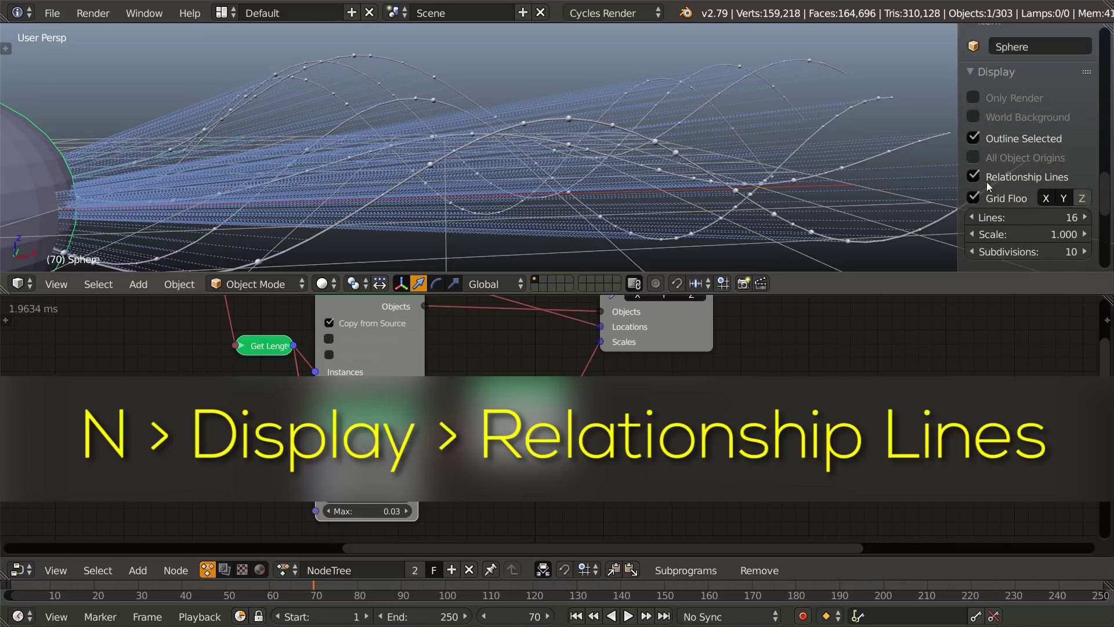
{"action": "left_click", "coordinate": [984, 178]}
{"action": "key", "text": "n"}
{"action": "scroll", "coordinate": [685, 169], "scroll_direction": "up", "scroll_amount": 3}
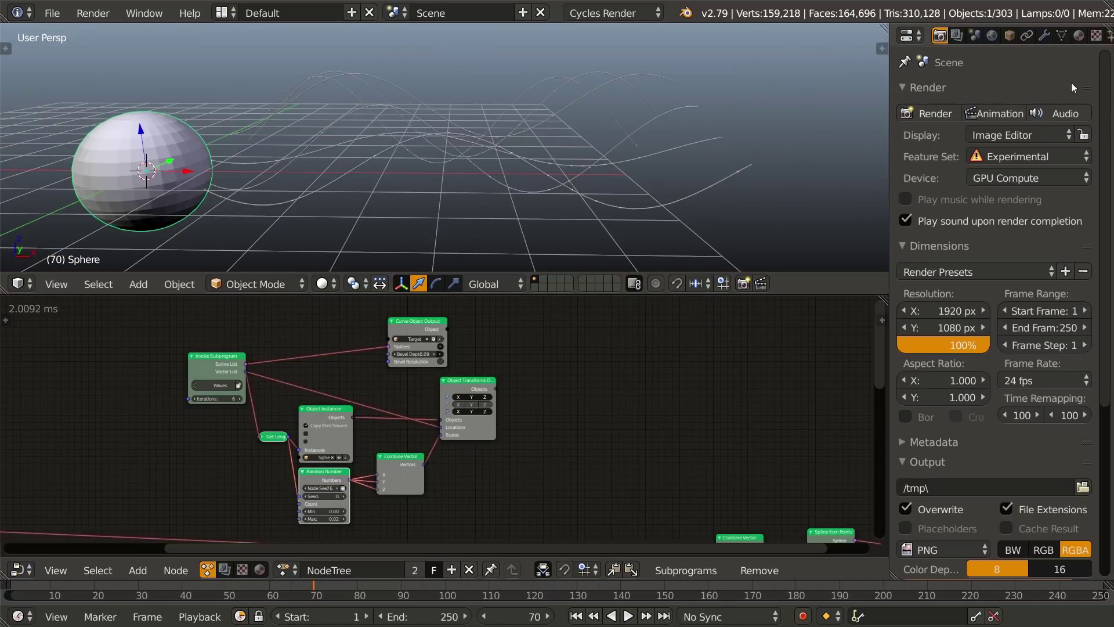
Set the World surface color to black
{"action": "left_click", "coordinate": [993, 36]}
{"action": "left_click", "coordinate": [1081, 206]}
{"action": "left_click_drag", "start_coordinate": [1092, 317], "coordinate": [1092, 357]}
Add a camera and align it to a closer view of the waves
{"action": "middle_click_drag", "start_coordinate": [290, 201], "coordinate": [288, 208]}
{"action": "middle_click_drag", "start_coordinate": [288, 207], "coordinate": [322, 183], "text": "shift"}
{"action": "key", "text": "shift+a"}
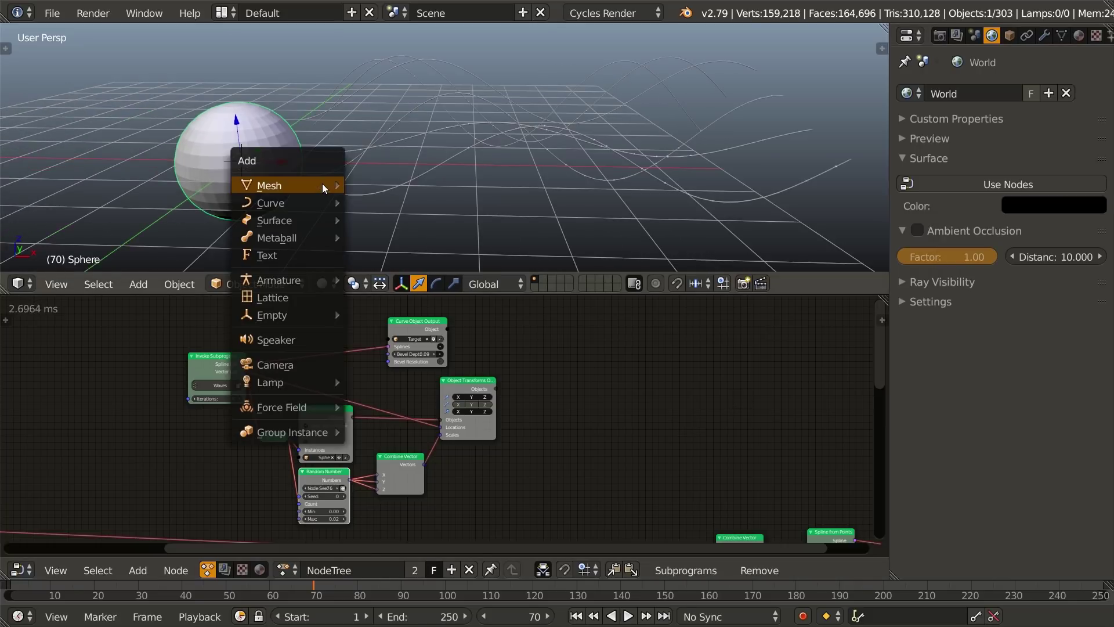
{"action": "left_click", "coordinate": [298, 363]}
{"action": "scroll", "coordinate": [467, 186], "scroll_direction": "up", "scroll_amount": 3}
{"action": "middle_click_drag", "start_coordinate": [467, 186], "coordinate": [441, 189], "text": "shift"}
{"action": "key", "text": "ctrl+KP_0"}
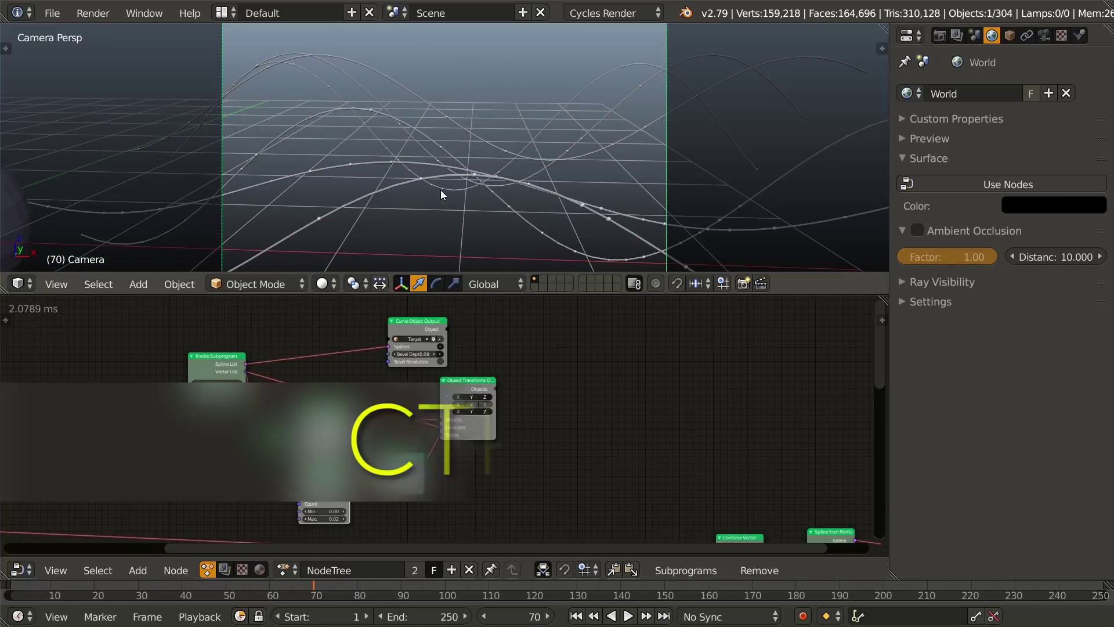
Set the camera's focal length to 60 mm
{"action": "left_click", "coordinate": [1052, 36]}
{"action": "left_click", "coordinate": [954, 166]}
{"action": "type", "text": "6"}
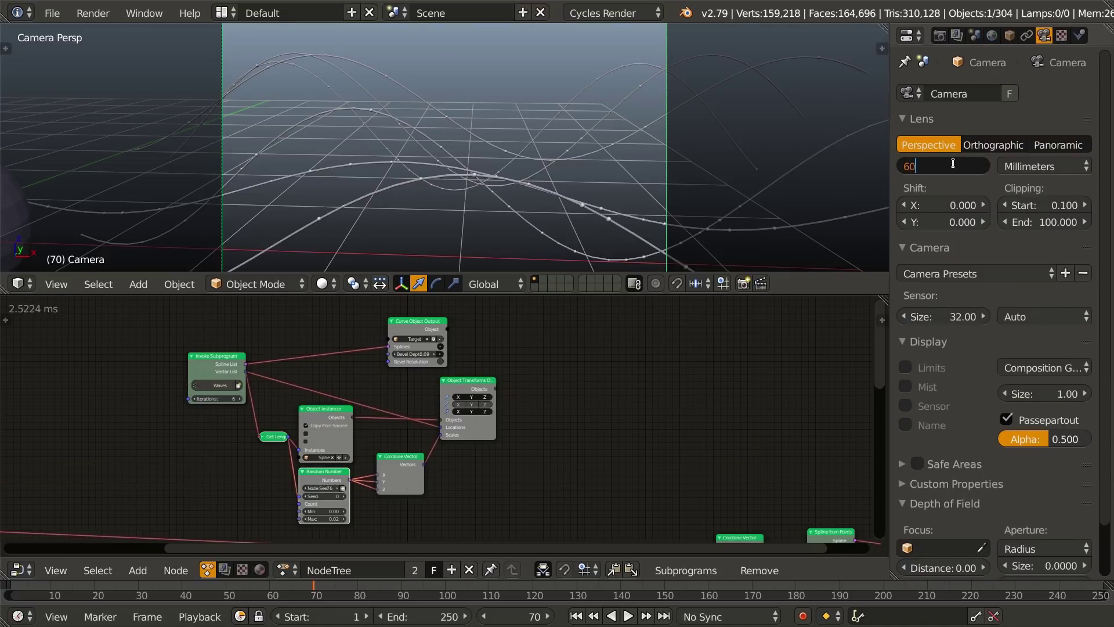
{"action": "type", "text": "0"}
{"action": "key", "text": "Return"}
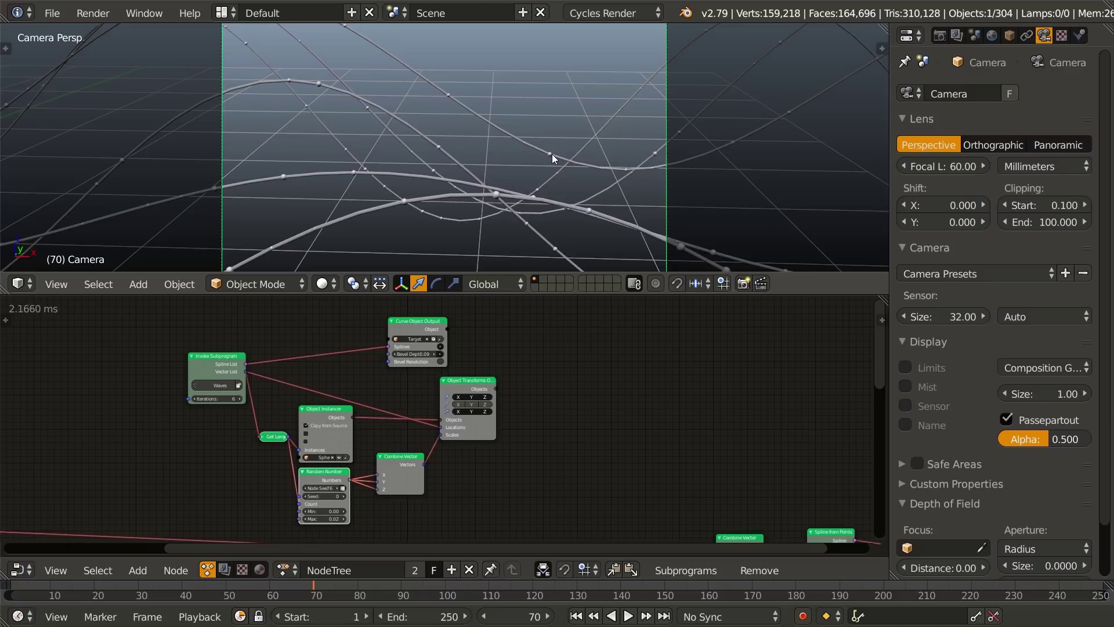
Move the camera back along its local Z axis to frame more of the waves
{"action": "key", "text": "g"}
{"action": "key", "text": "z"}
{"action": "key", "text": "z"}
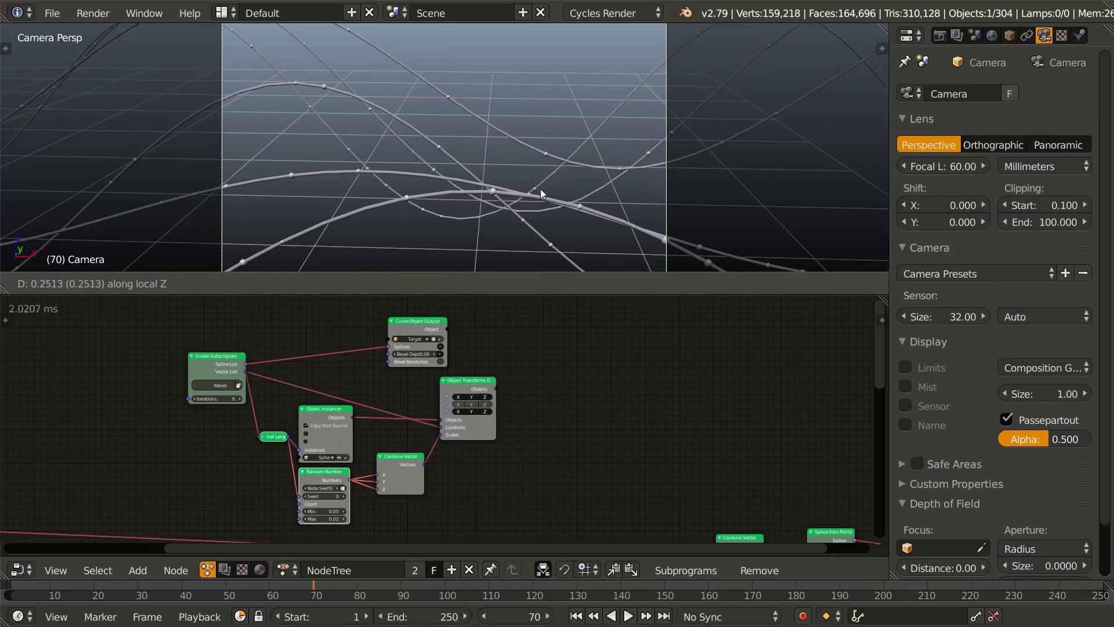
{"action": "left_click", "coordinate": [527, 253]}
{"action": "scroll", "coordinate": [527, 253], "scroll_direction": "down", "scroll_amount": 1}
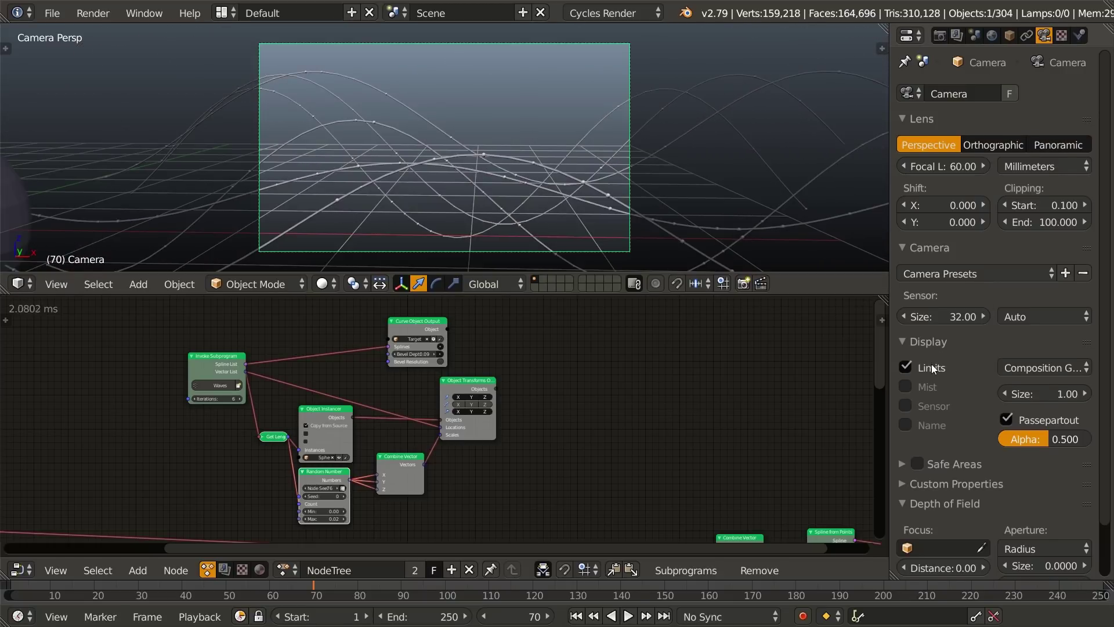
Display the camera's Limits and set its depth of field distance to about 7.96
{"action": "scroll", "coordinate": [951, 374], "scroll_direction": "down", "scroll_amount": 3}
{"action": "middle_click_drag", "start_coordinate": [423, 180], "coordinate": [566, 209]}
{"action": "scroll", "coordinate": [566, 209], "scroll_direction": "down", "scroll_amount": 2}
{"action": "middle_click_drag", "start_coordinate": [366, 201], "coordinate": [413, 188]}
{"action": "left_click_drag", "start_coordinate": [943, 511], "coordinate": [935, 511]}
Set the camera's aperture radius to 0.15 and fine-tune the focus distance in the rendered camera view
{"action": "key", "text": "KP_0"}
{"action": "key", "text": "shift+z"}
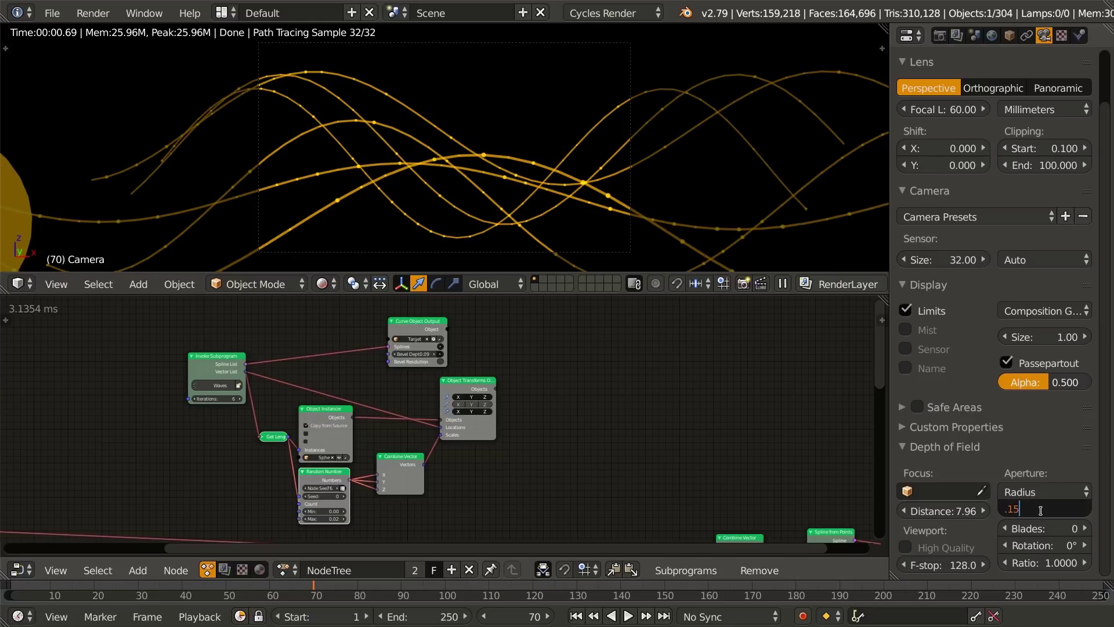
{"action": "key", "text": "Return"}
{"action": "mouse_move", "coordinate": [947, 514]}
{"action": "left_mouse_down"}
{"action": "mouse_move", "coordinate": [905, 514]}
{"action": "mouse_move", "coordinate": [935, 511]}
{"action": "left_mouse_up"}
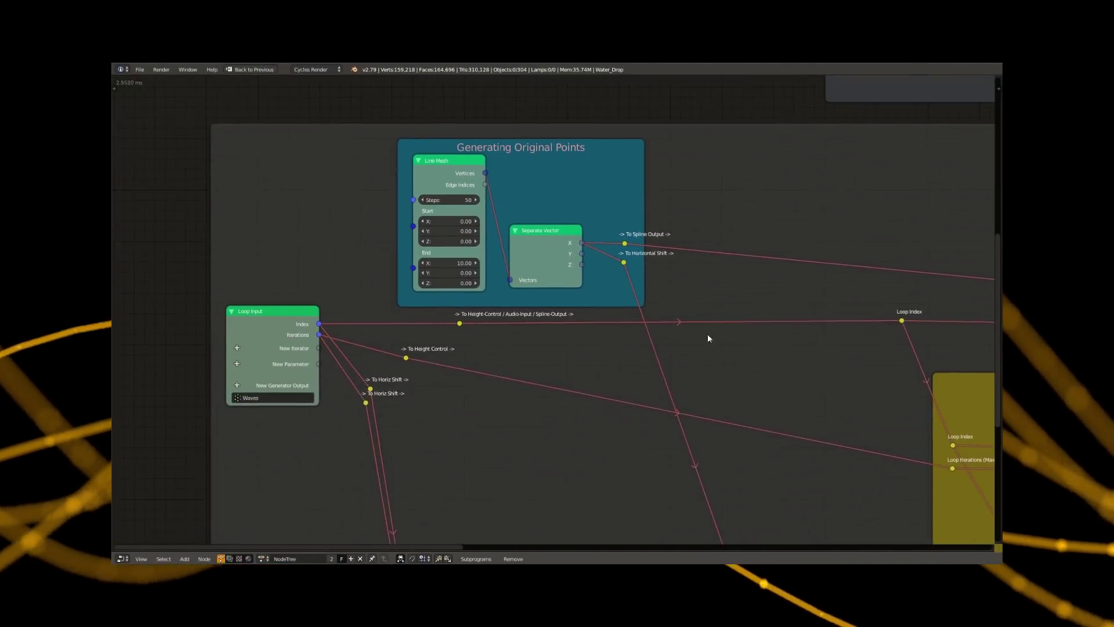
Examine the framed node groups inside the Spline Generating Loop of the finished node tree
{"action": "scroll", "coordinate": [757, 391], "scroll_direction": "down", "scroll_amount": 3}
{"action": "scroll", "coordinate": [757, 390], "scroll_direction": "down", "scroll_amount": 3}
{"action": "middle_click_drag", "start_coordinate": [777, 398], "coordinate": [810, 332]}
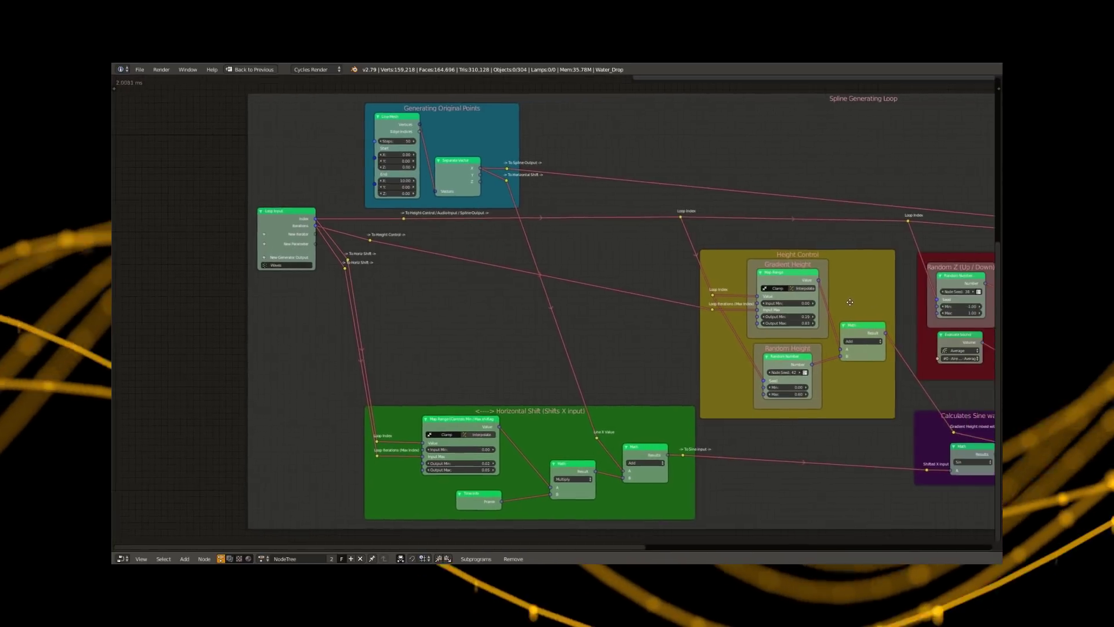